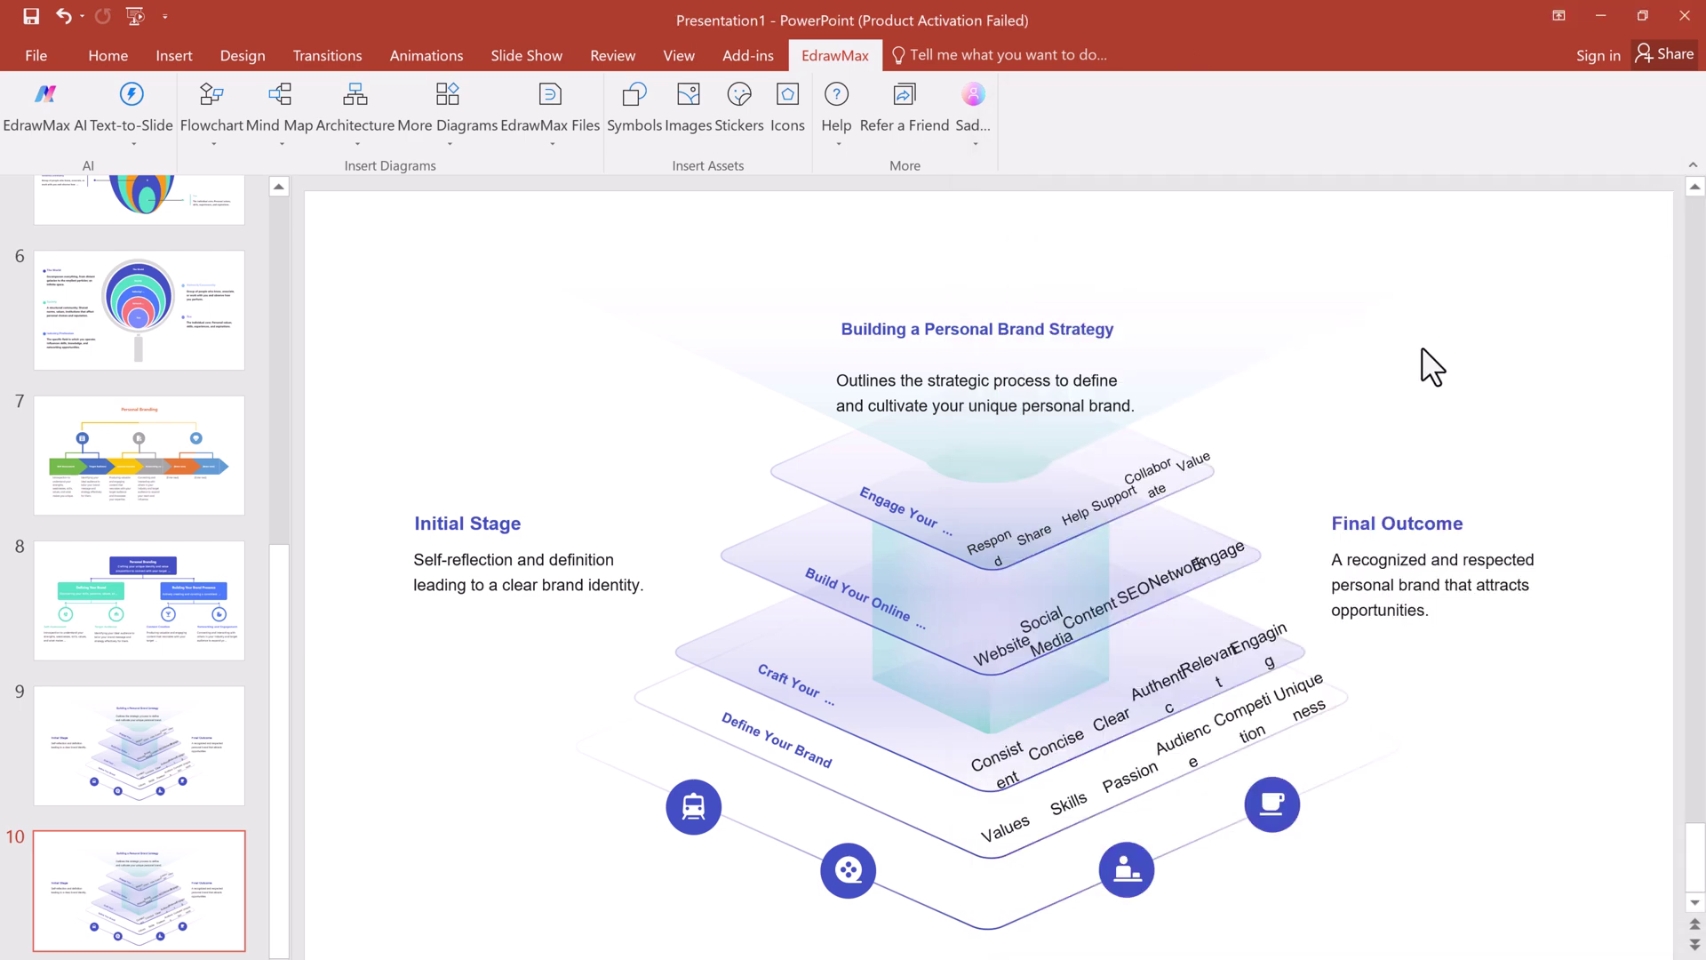
Step: Browse the deck's slides from the hierarchy slide through the layered personal brand strategy slide
{"action": "scroll", "coordinate": [142, 444], "scroll_direction": "up", "scroll_amount": 5}
{"action": "left_click", "coordinate": [146, 434]}
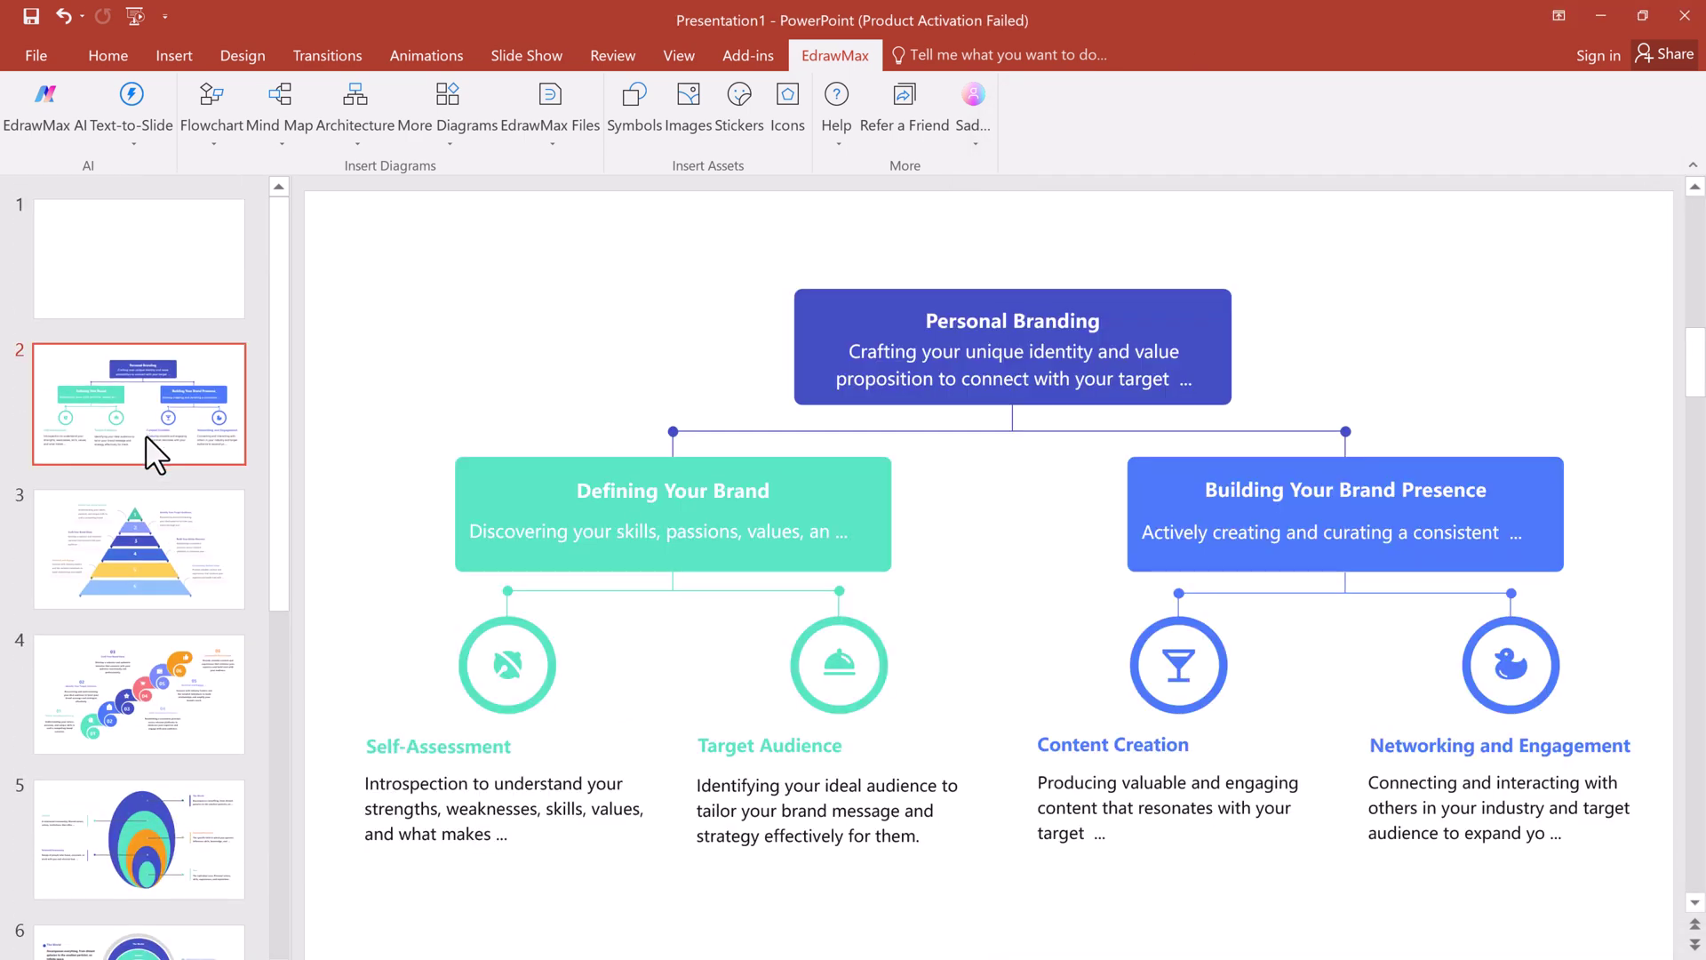
{"action": "left_click", "coordinate": [163, 553]}
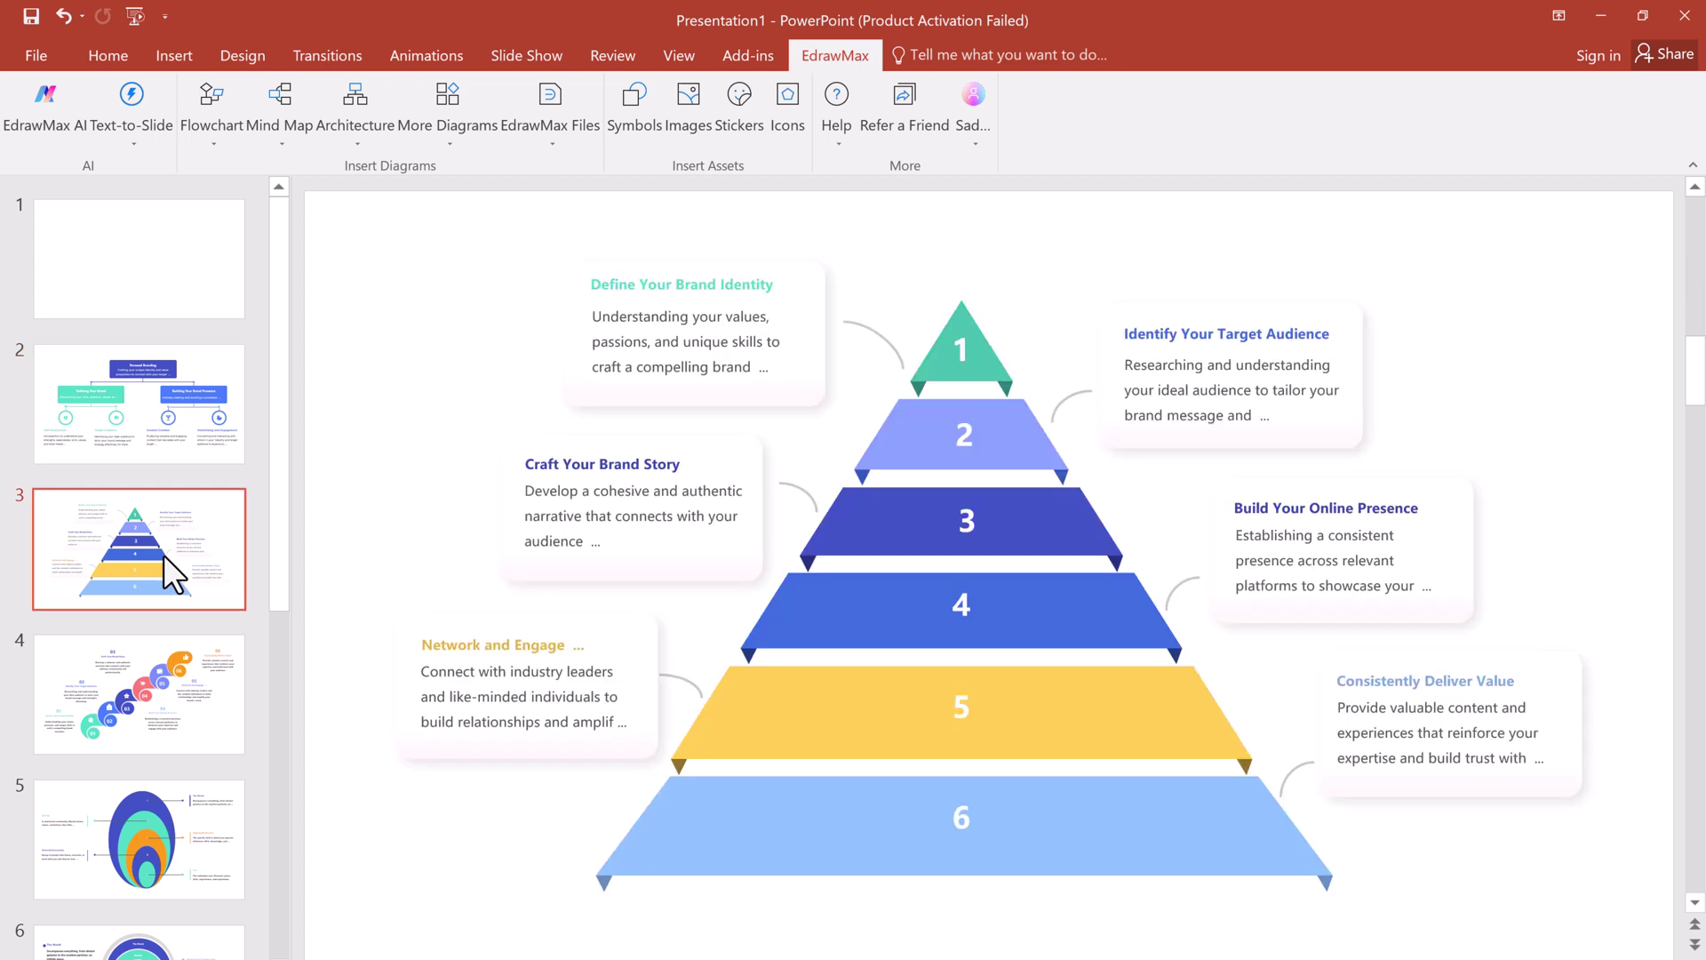
{"action": "scroll", "coordinate": [163, 553], "scroll_direction": "down", "scroll_amount": 1}
{"action": "left_click", "coordinate": [153, 578]}
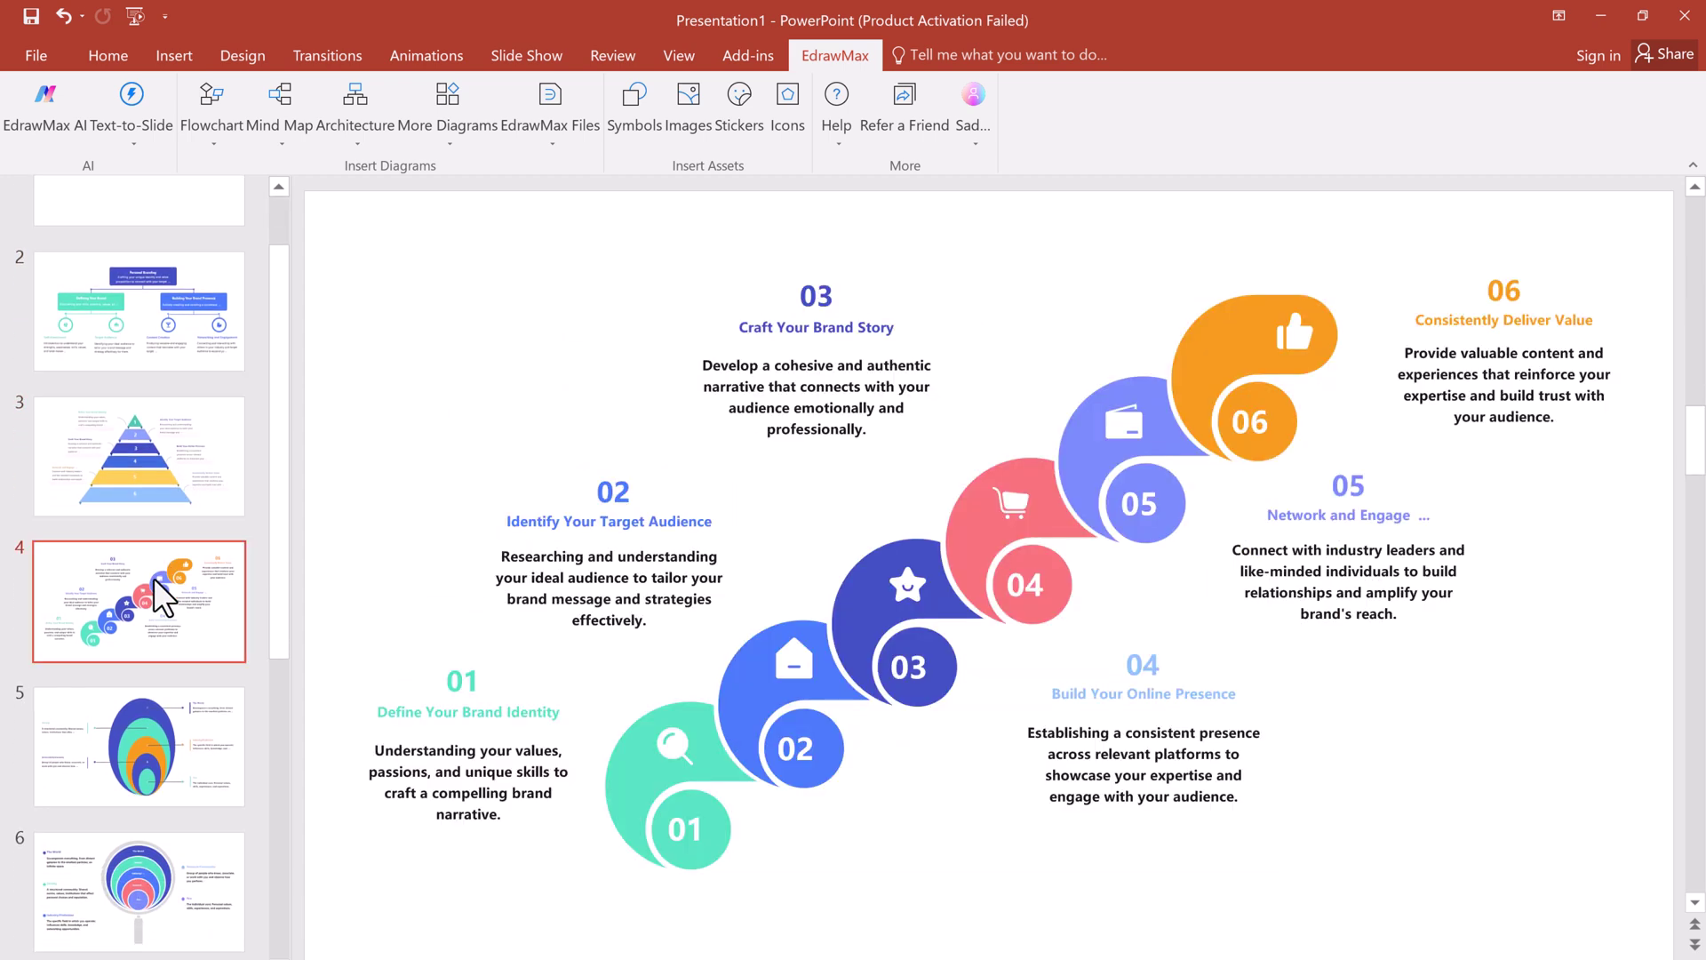
{"action": "scroll", "coordinate": [153, 577], "scroll_direction": "down", "scroll_amount": 1}
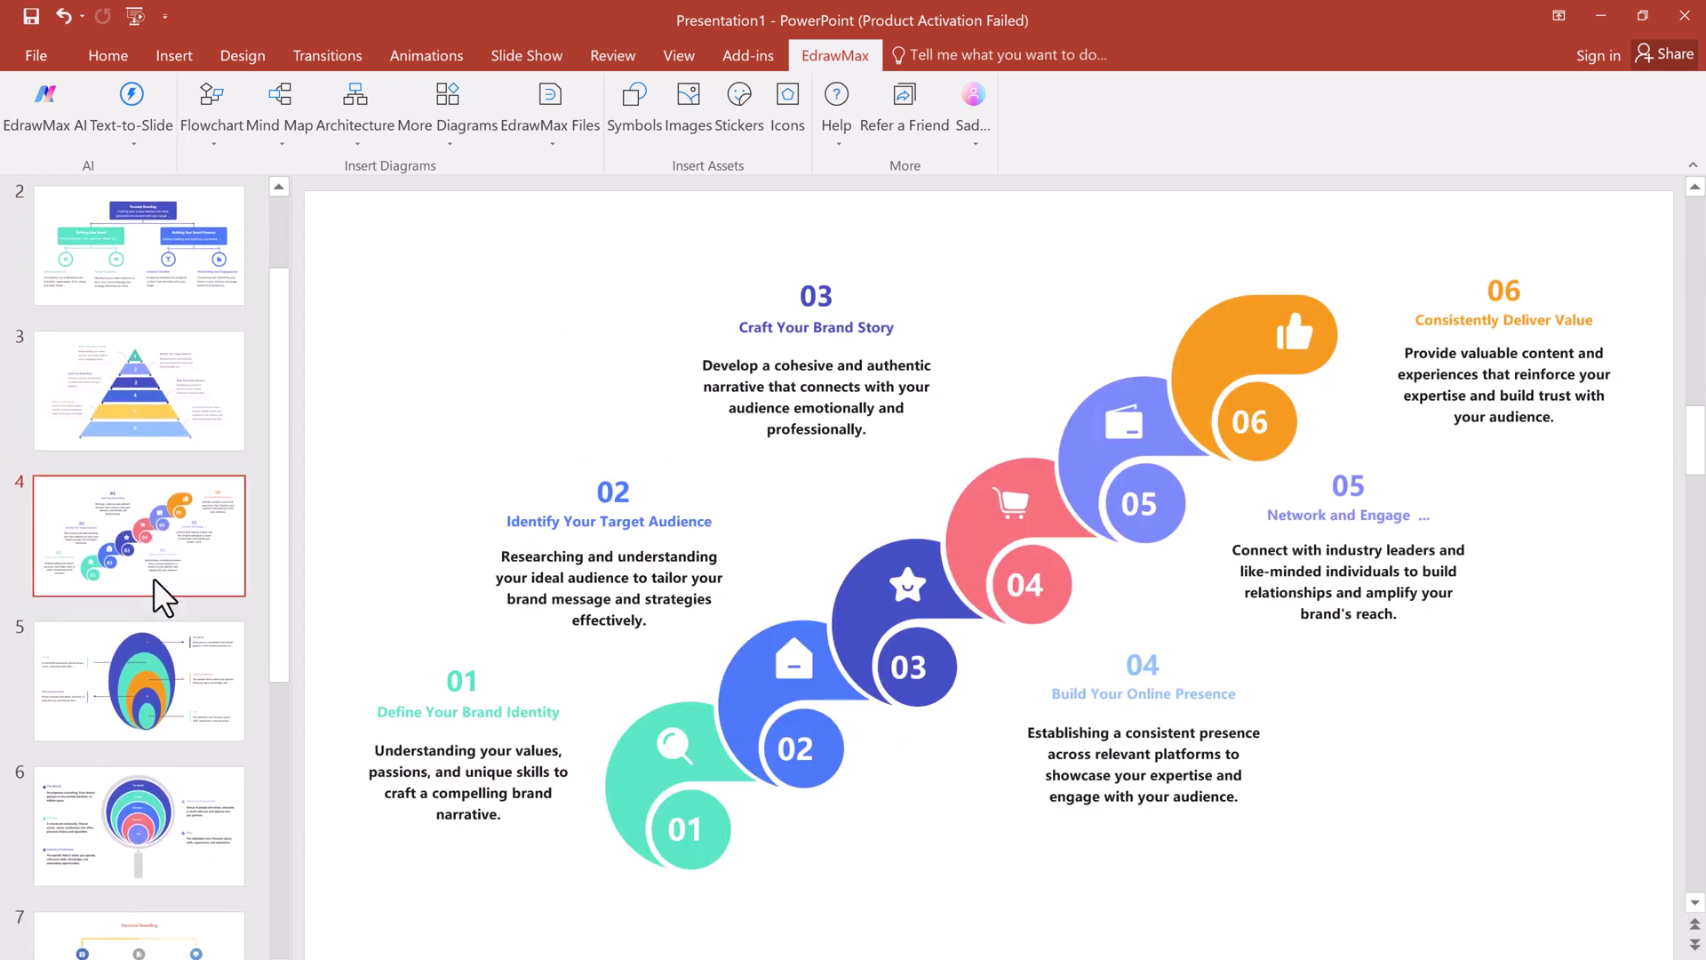
{"action": "left_click", "coordinate": [155, 642]}
{"action": "scroll", "coordinate": [154, 641], "scroll_direction": "down", "scroll_amount": 1}
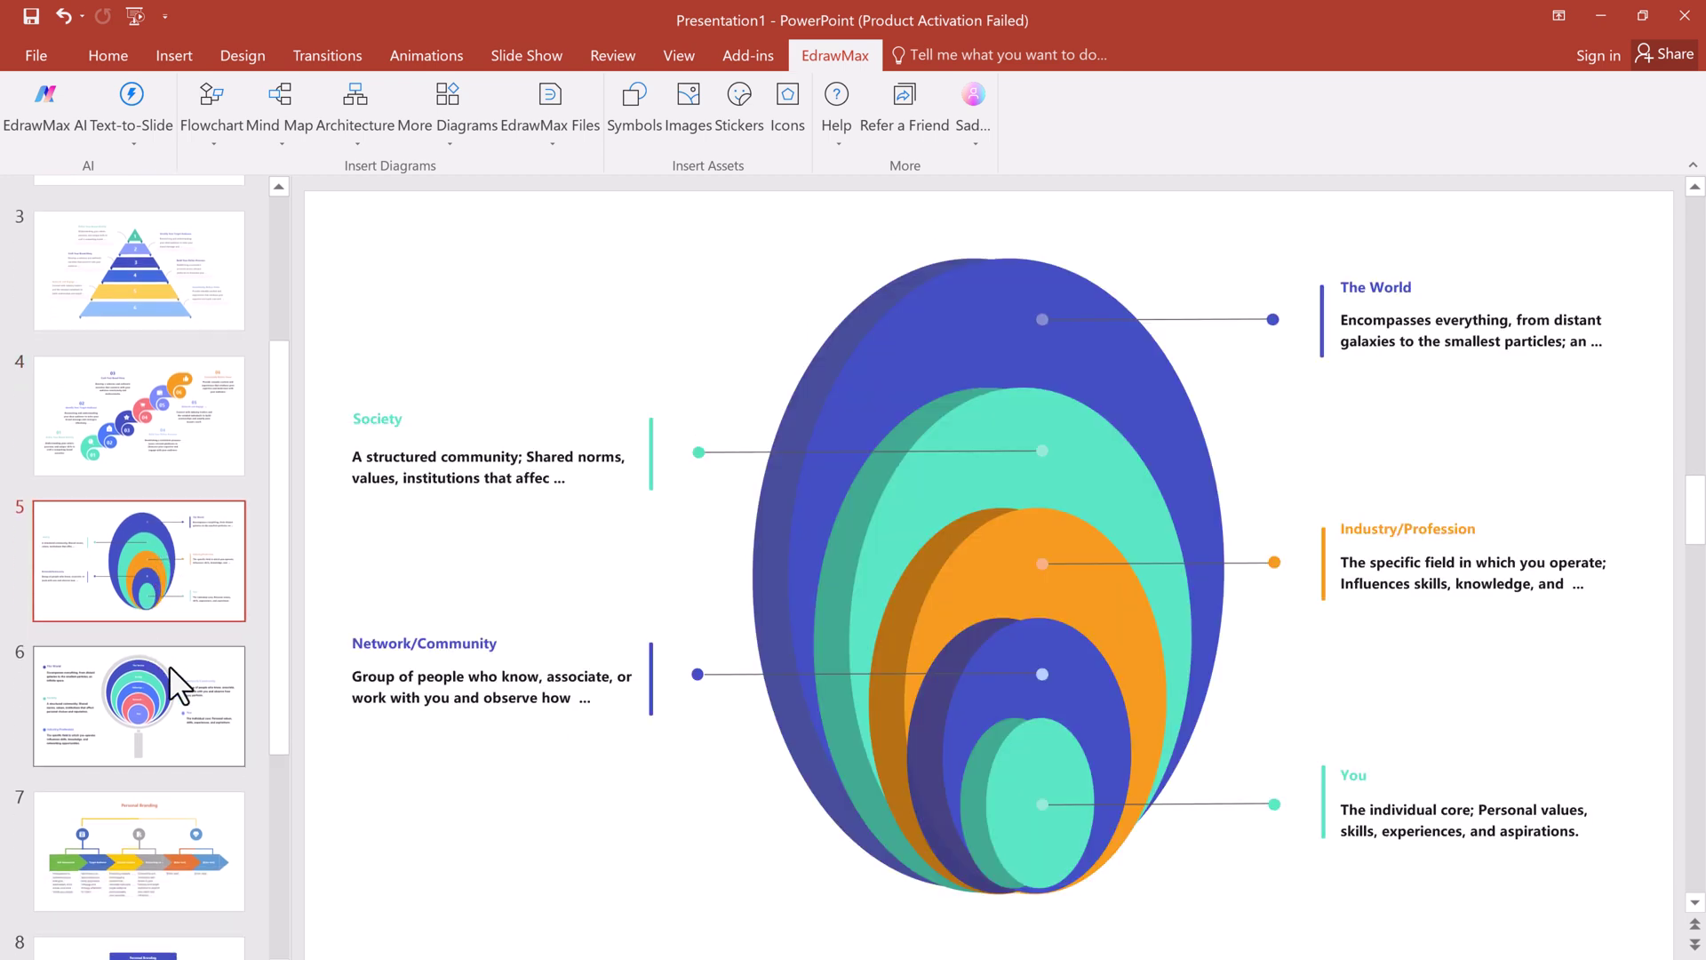
{"action": "left_click", "coordinate": [162, 682]}
{"action": "scroll", "coordinate": [162, 683], "scroll_direction": "down", "scroll_amount": 1}
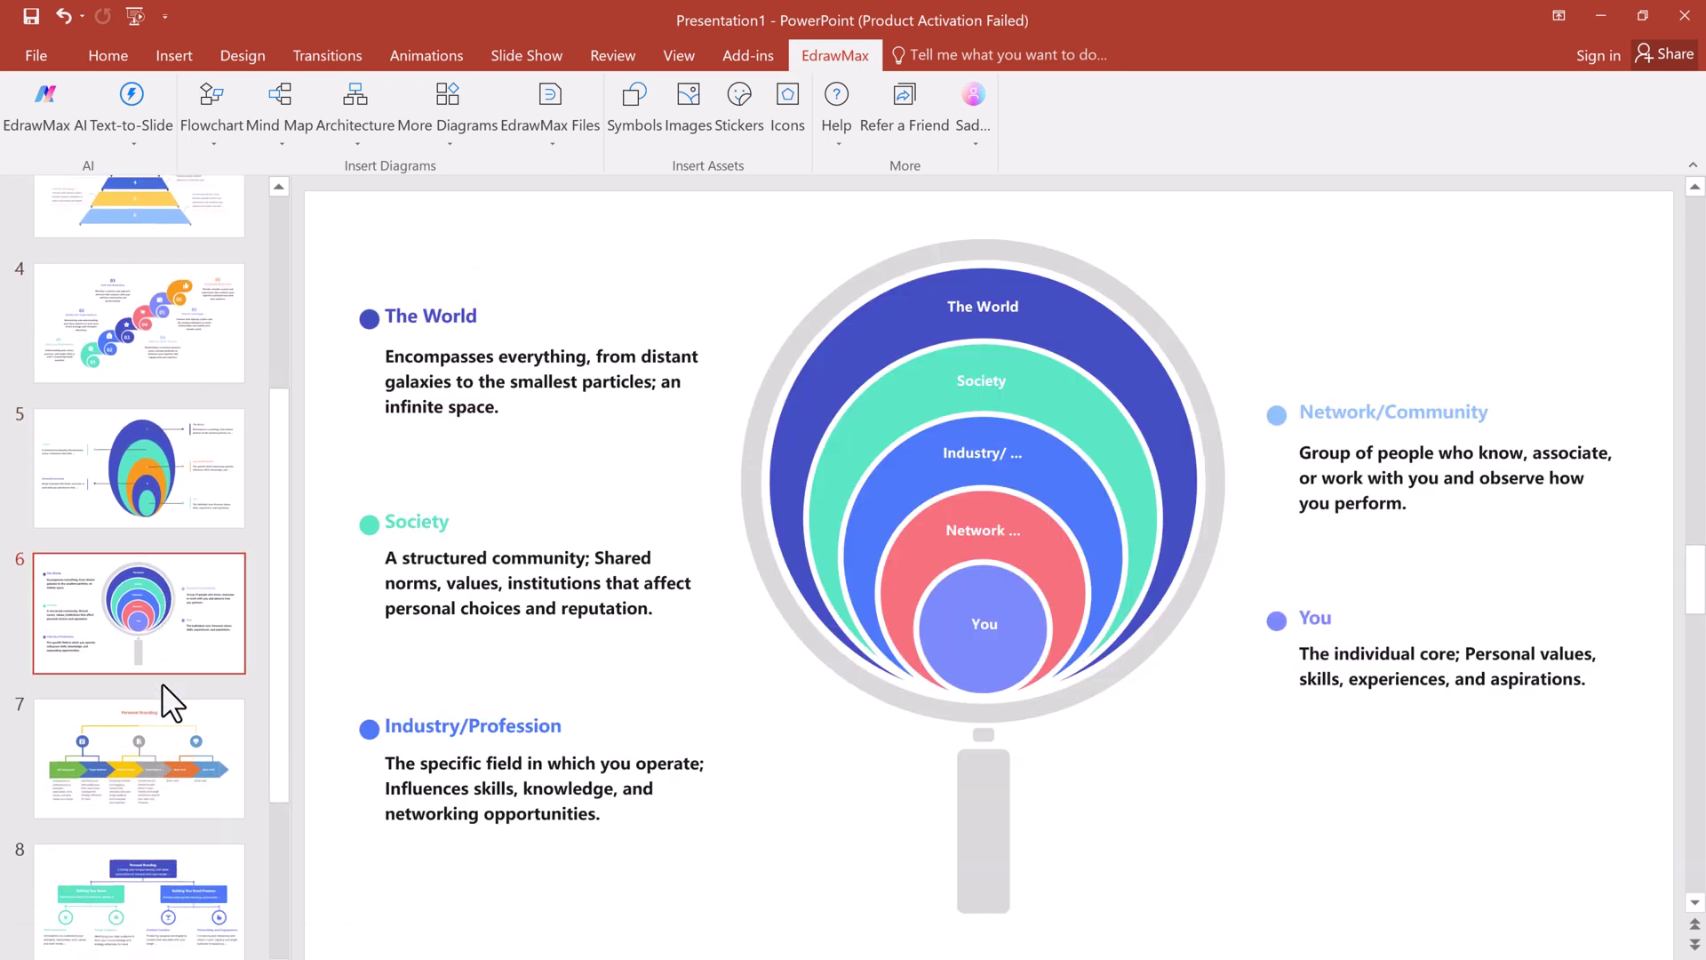
{"action": "scroll", "coordinate": [162, 682], "scroll_direction": "down", "scroll_amount": 1}
{"action": "left_click", "coordinate": [161, 682]}
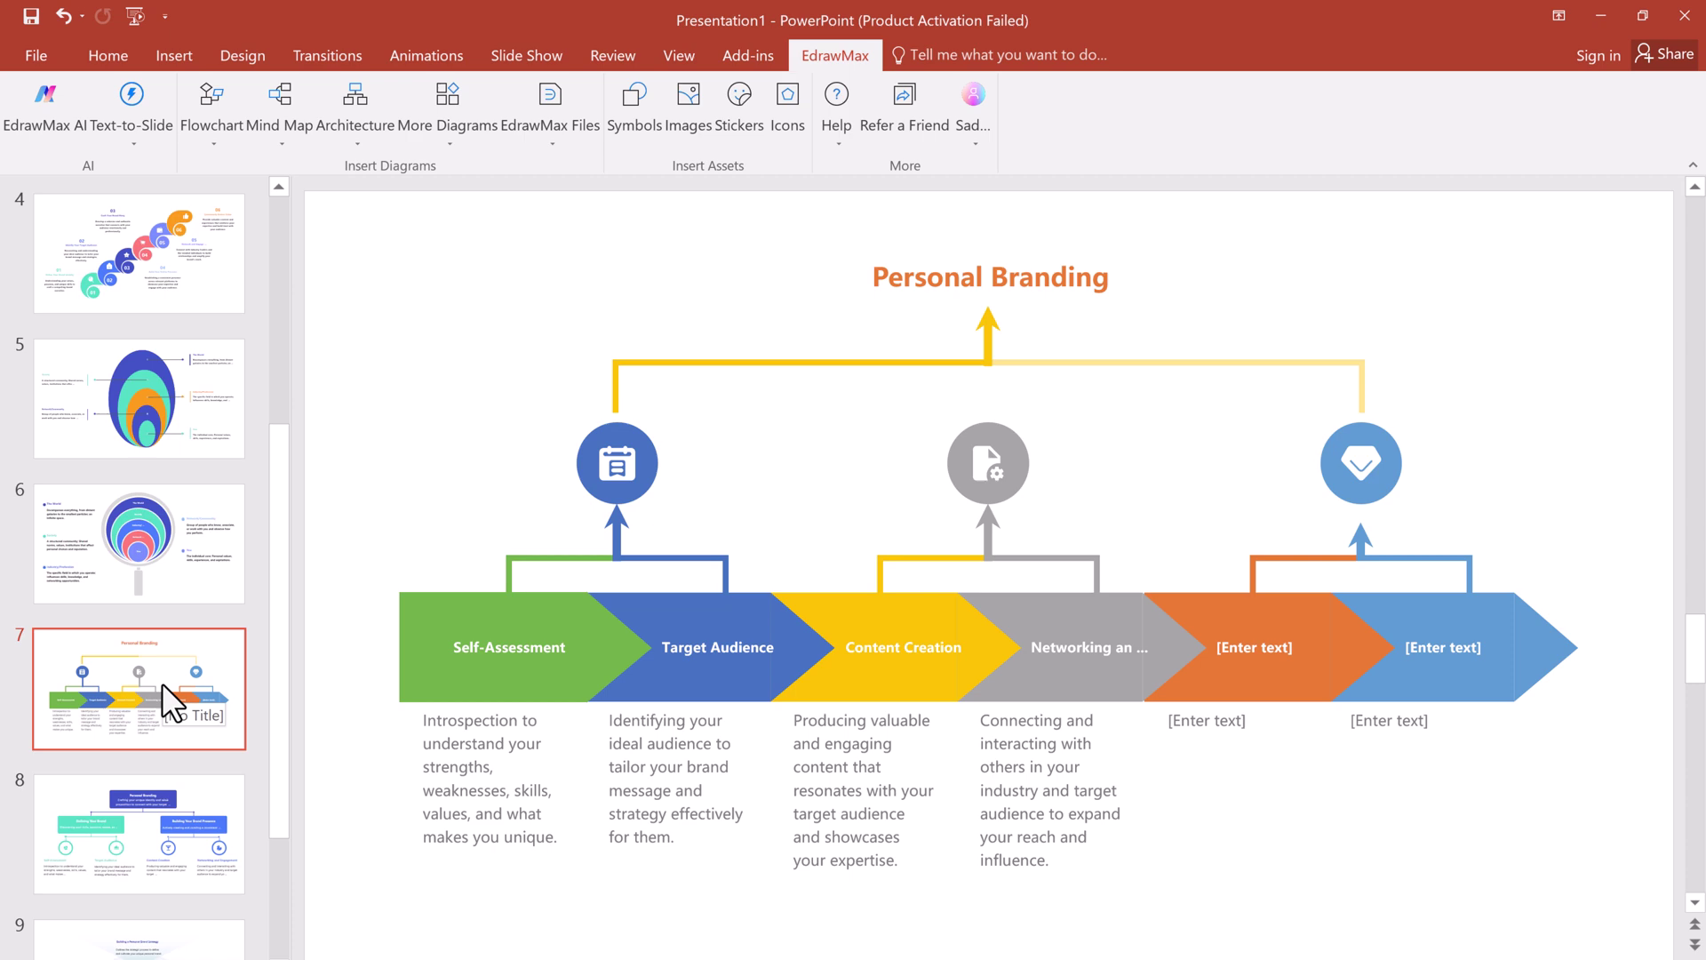
{"action": "scroll", "coordinate": [162, 682], "scroll_direction": "down", "scroll_amount": 1}
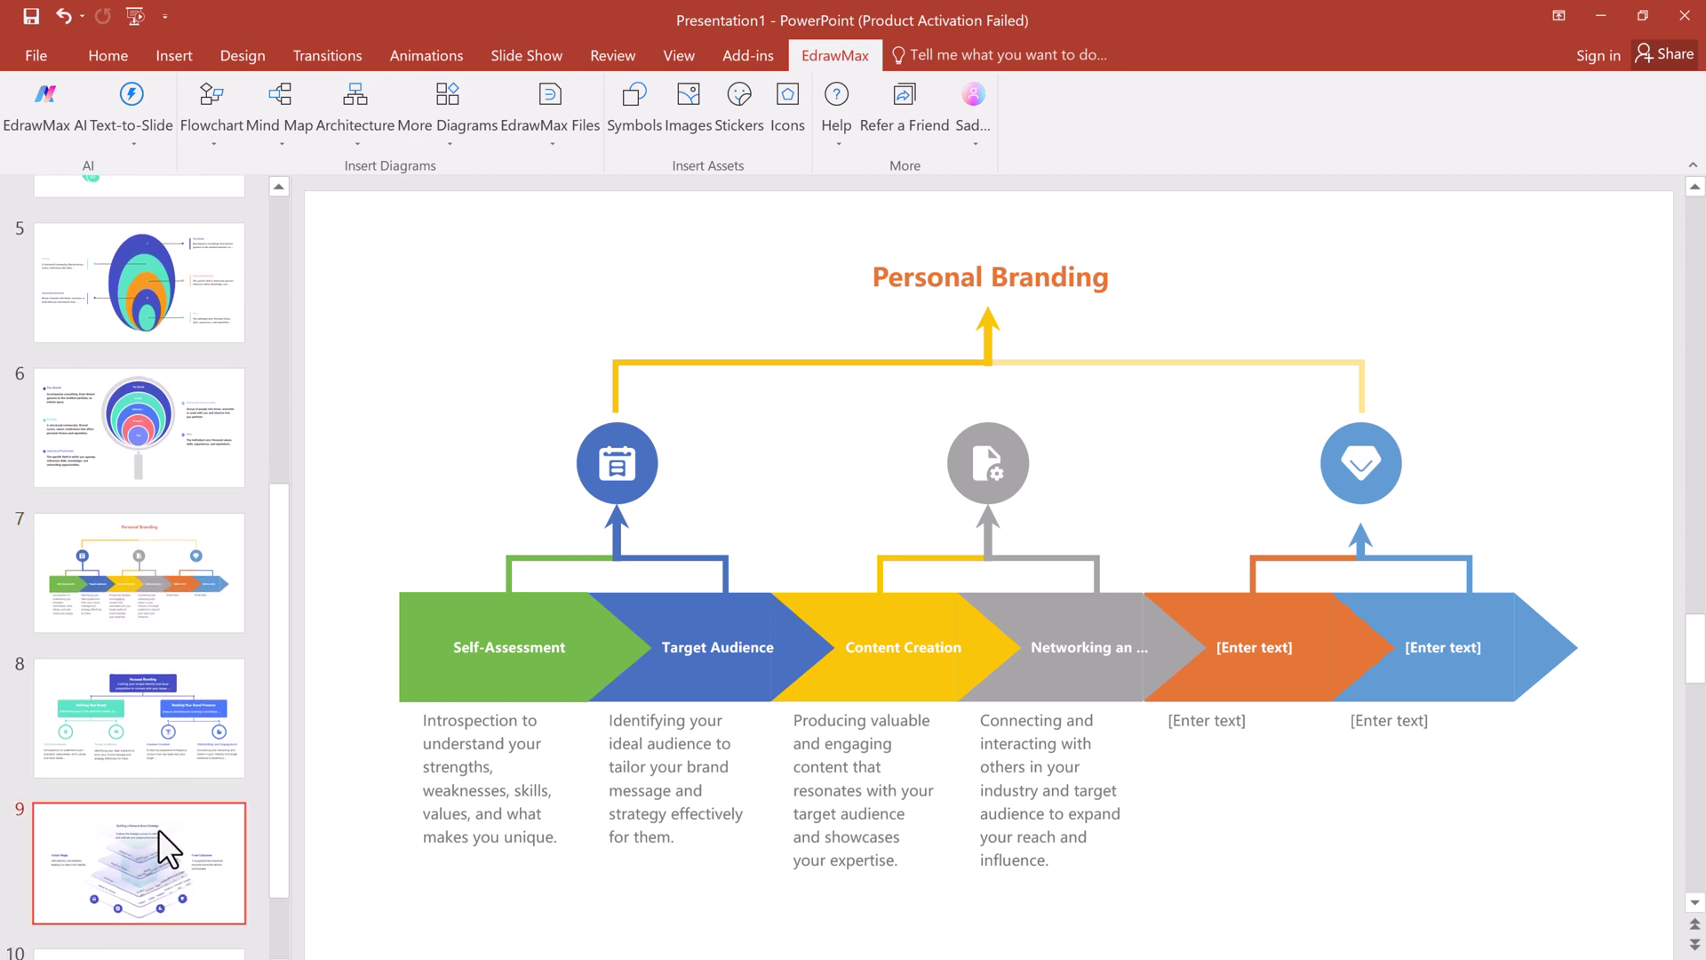
{"action": "left_click", "coordinate": [158, 828]}
Step: Drag the Personal Branding hierarchy slide below the pyramid slide, making the pyramid slide 2
{"action": "left_click", "coordinate": [168, 744]}
{"action": "left_click", "coordinate": [163, 593]}
{"action": "left_click", "coordinate": [177, 742]}
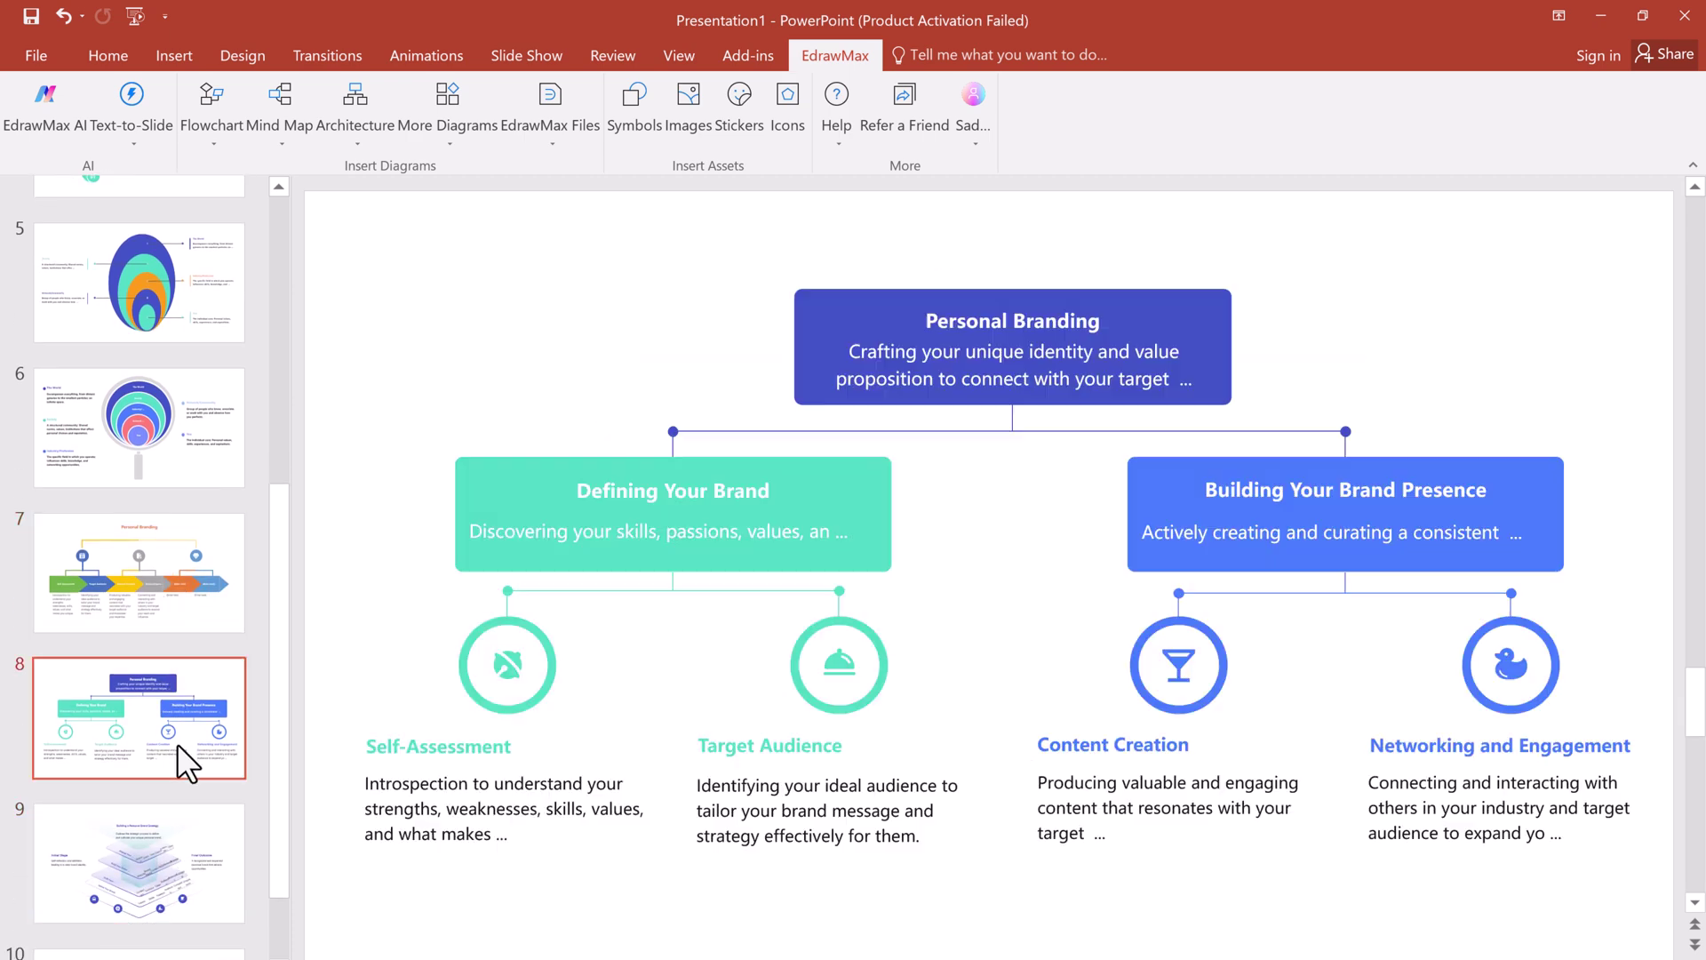
{"action": "key", "text": "Home"}
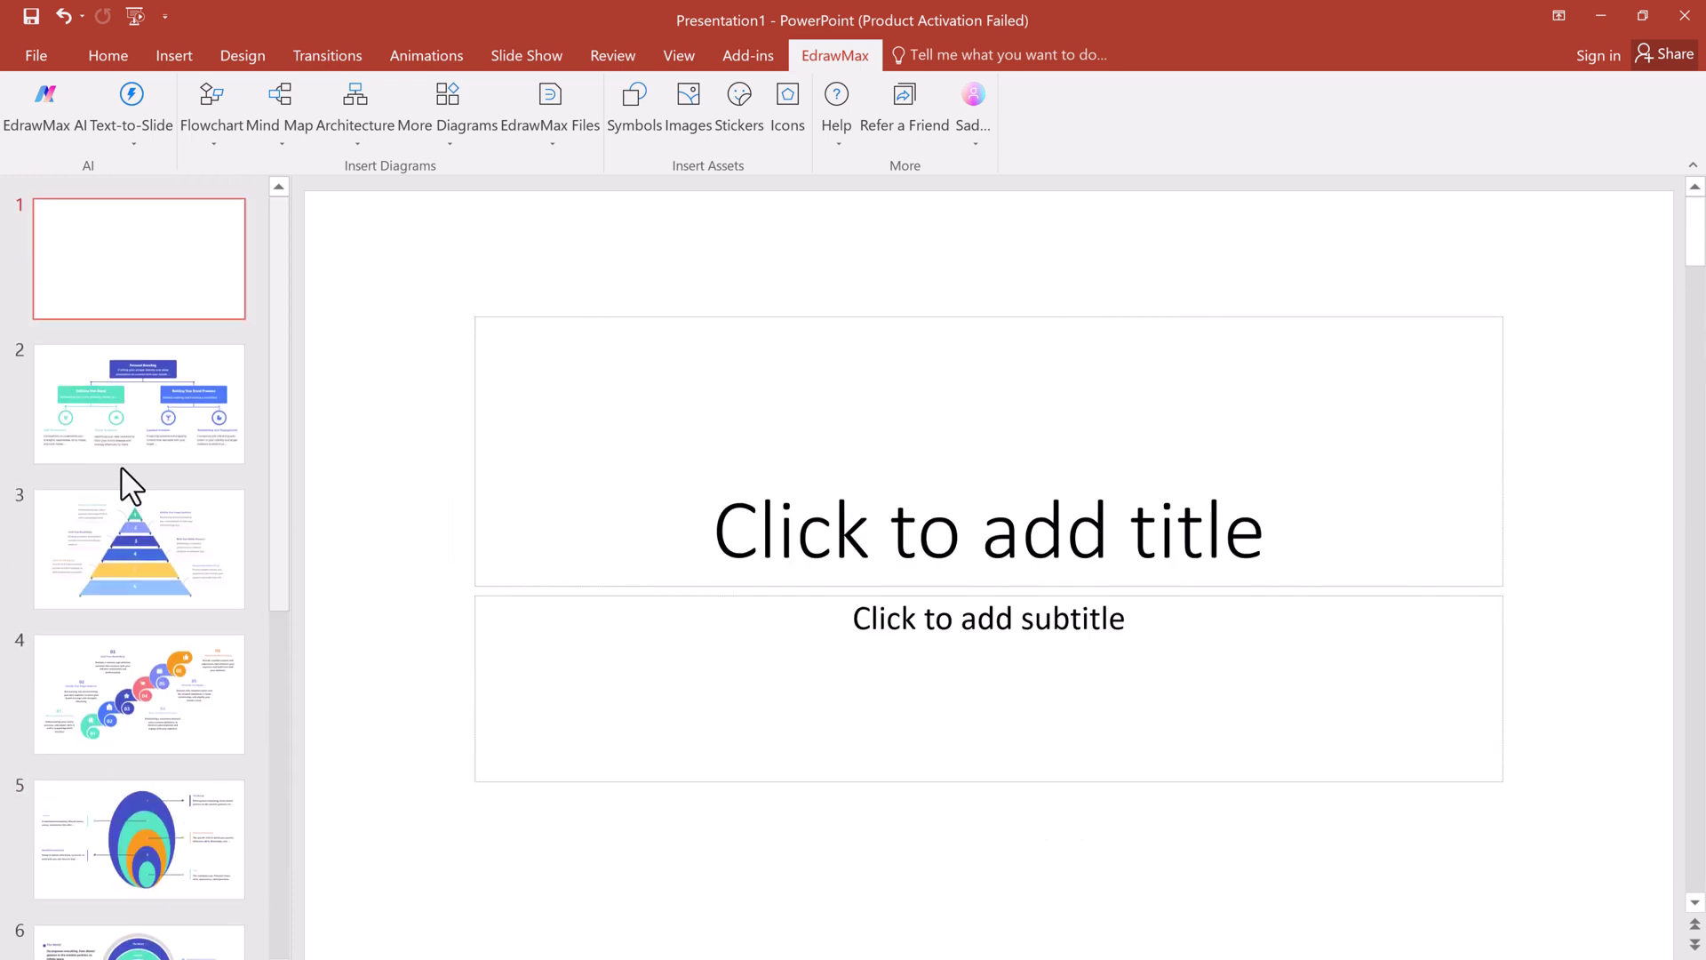
{"action": "left_click", "coordinate": [95, 396]}
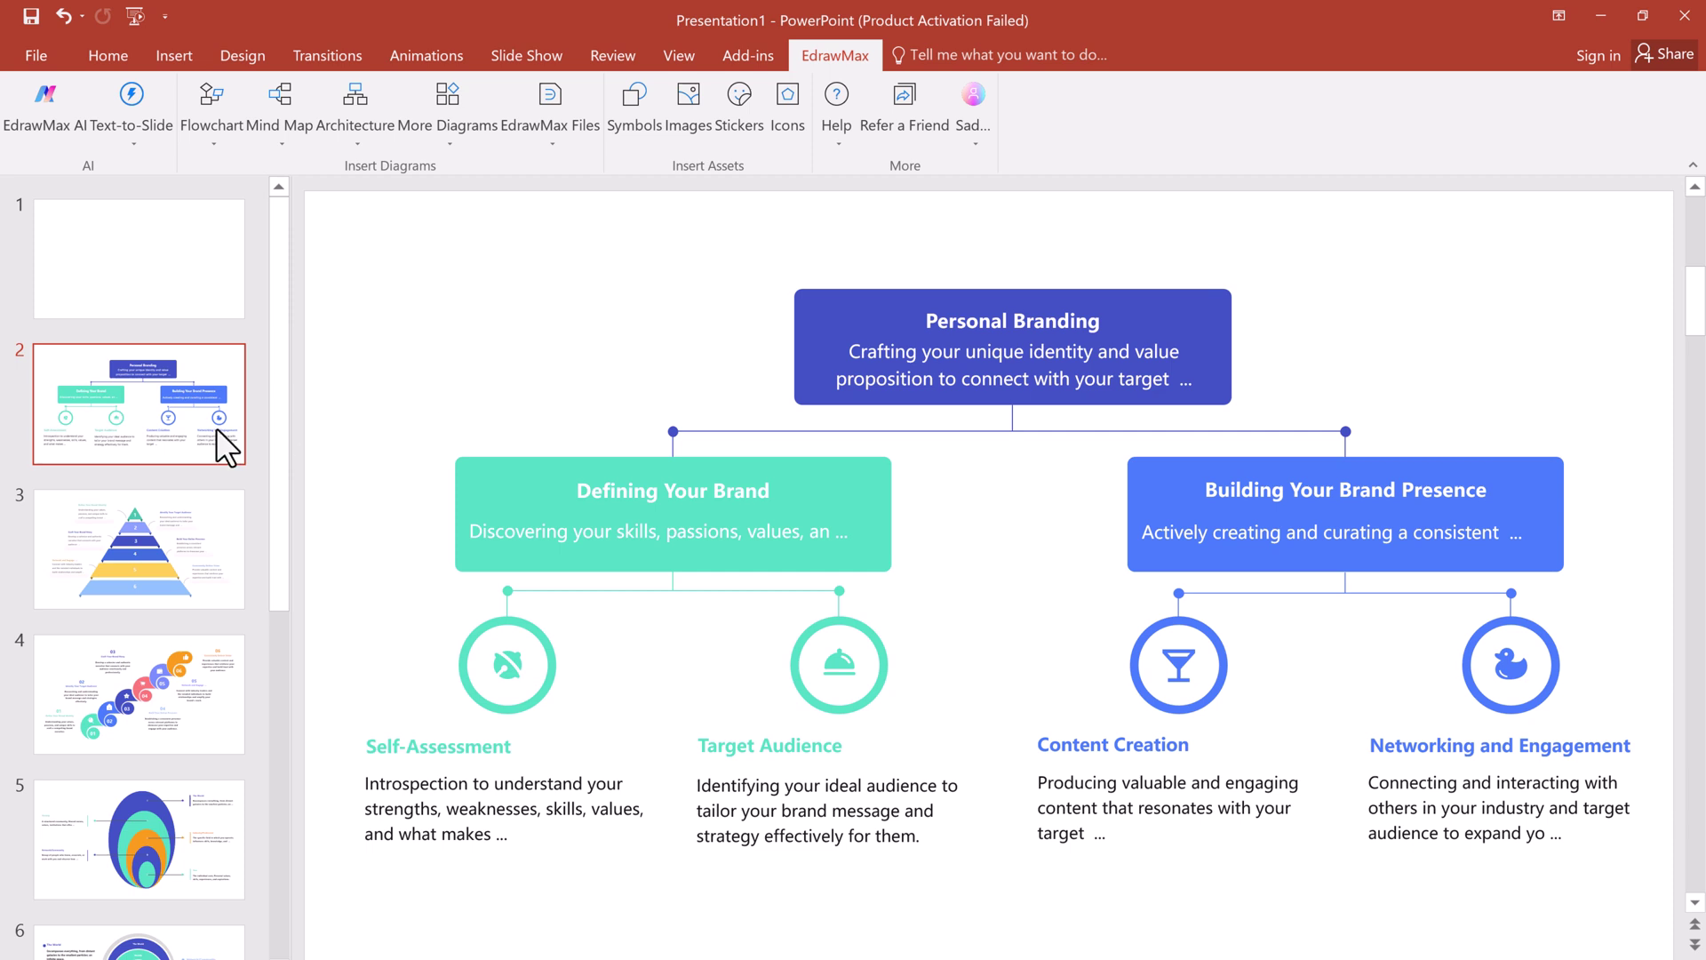
{"action": "left_click_drag", "start_coordinate": [216, 429], "coordinate": [121, 613]}
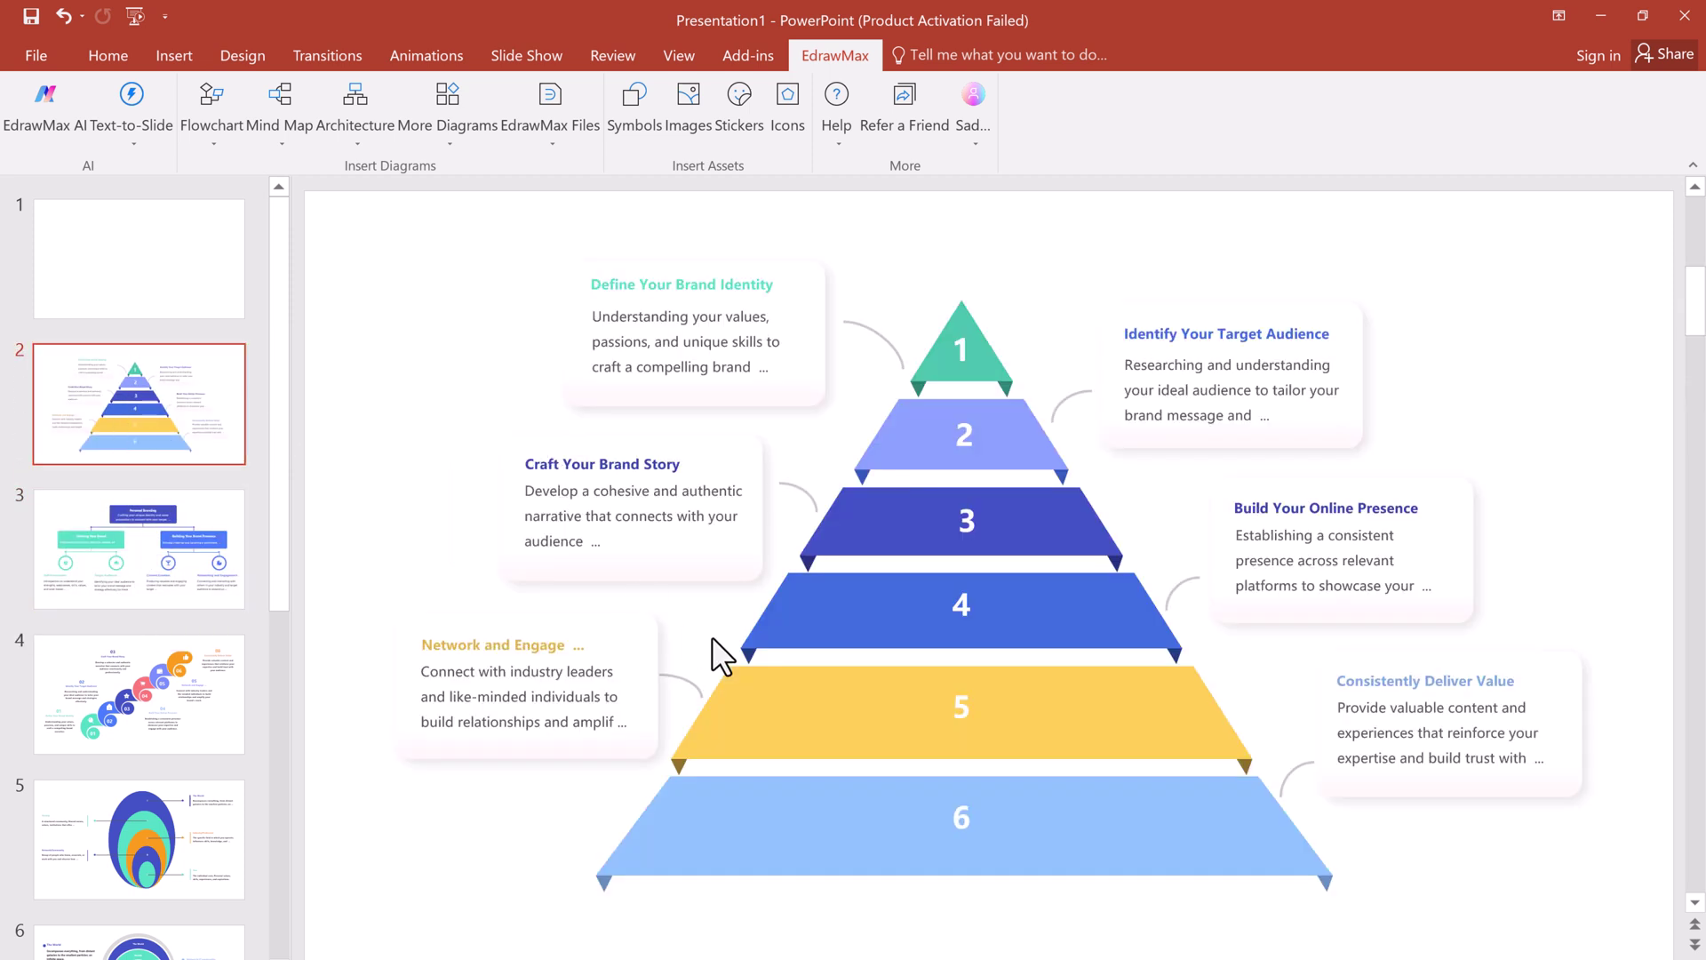
{"action": "key", "text": "Up"}
{"action": "key", "text": "Down"}
{"action": "key", "text": "Down"}
{"action": "key", "text": "Up"}
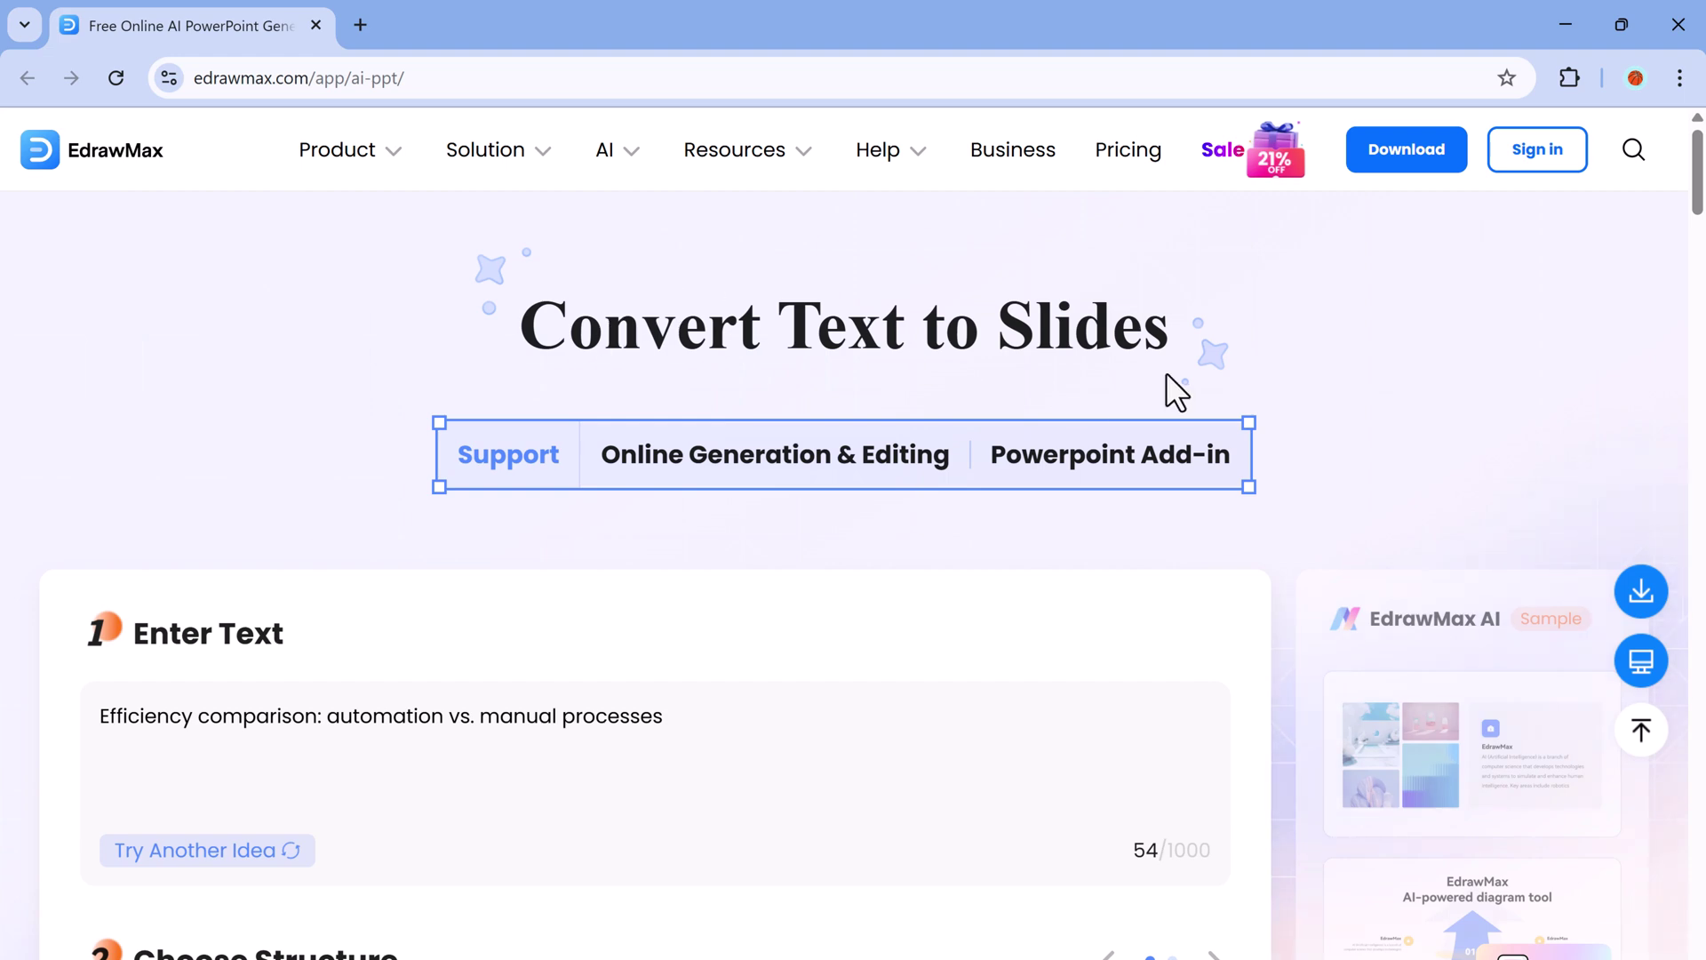
{"action": "scroll", "coordinate": [1127, 423], "scroll_direction": "down", "scroll_amount": 5}
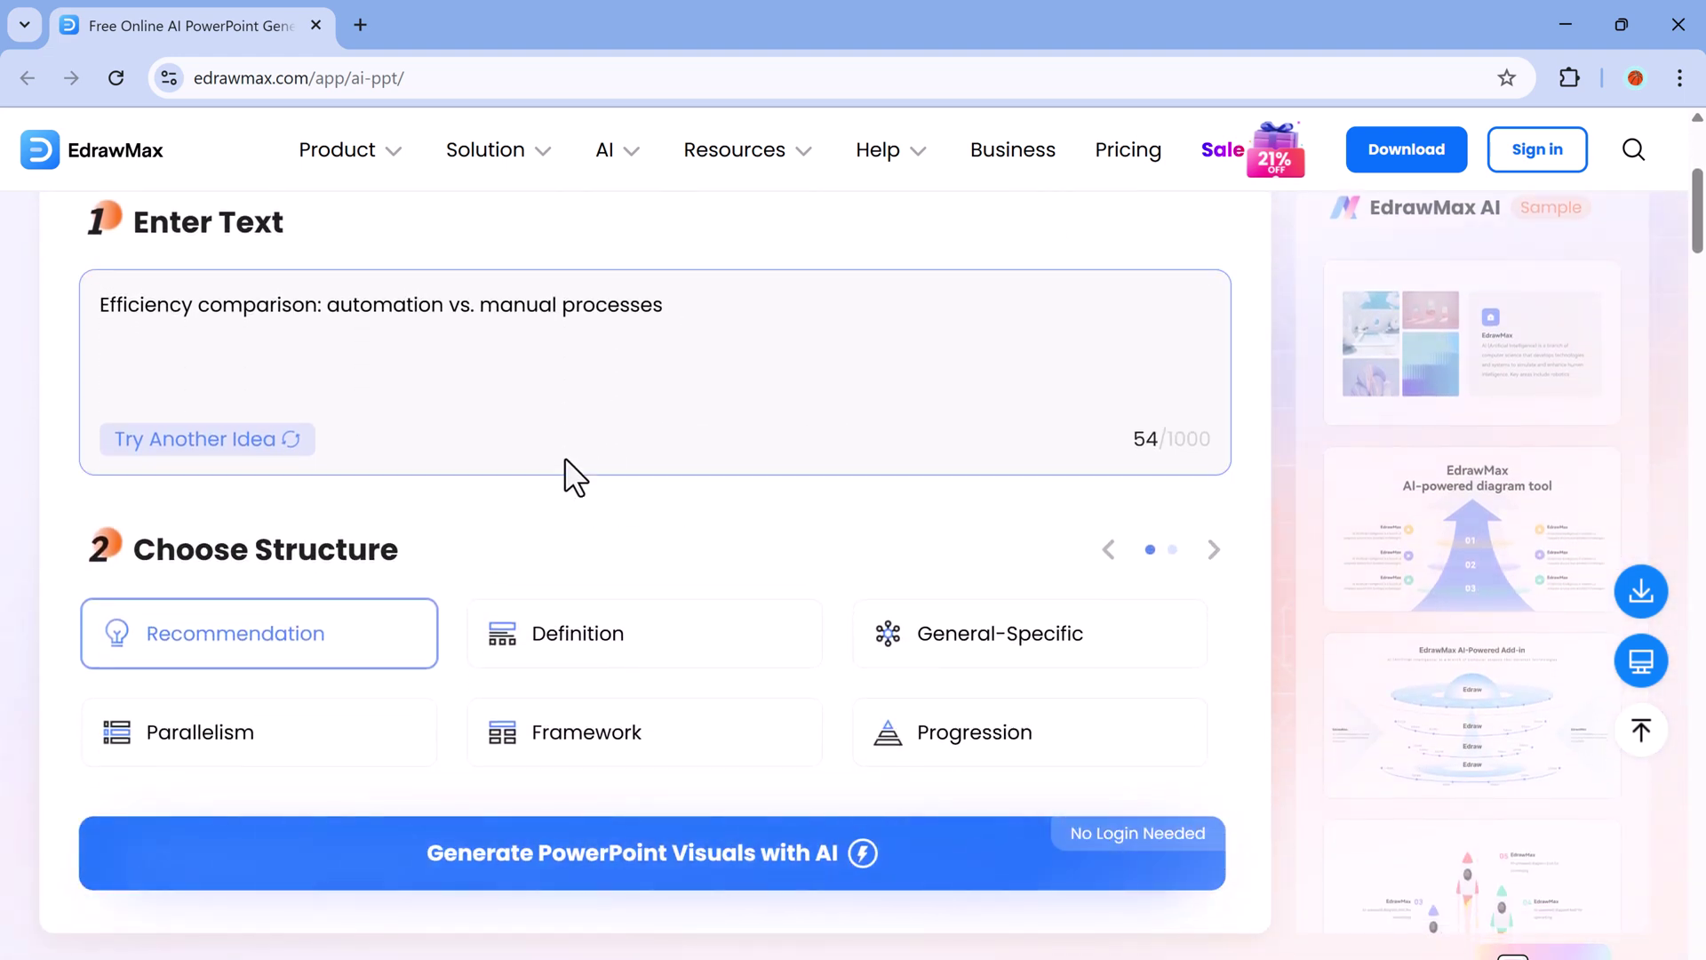
{"action": "scroll", "coordinate": [613, 514], "scroll_direction": "down", "scroll_amount": 2}
{"action": "scroll", "coordinate": [613, 506], "scroll_direction": "down", "scroll_amount": 8}
{"action": "scroll", "coordinate": [624, 518], "scroll_direction": "down", "scroll_amount": 1}
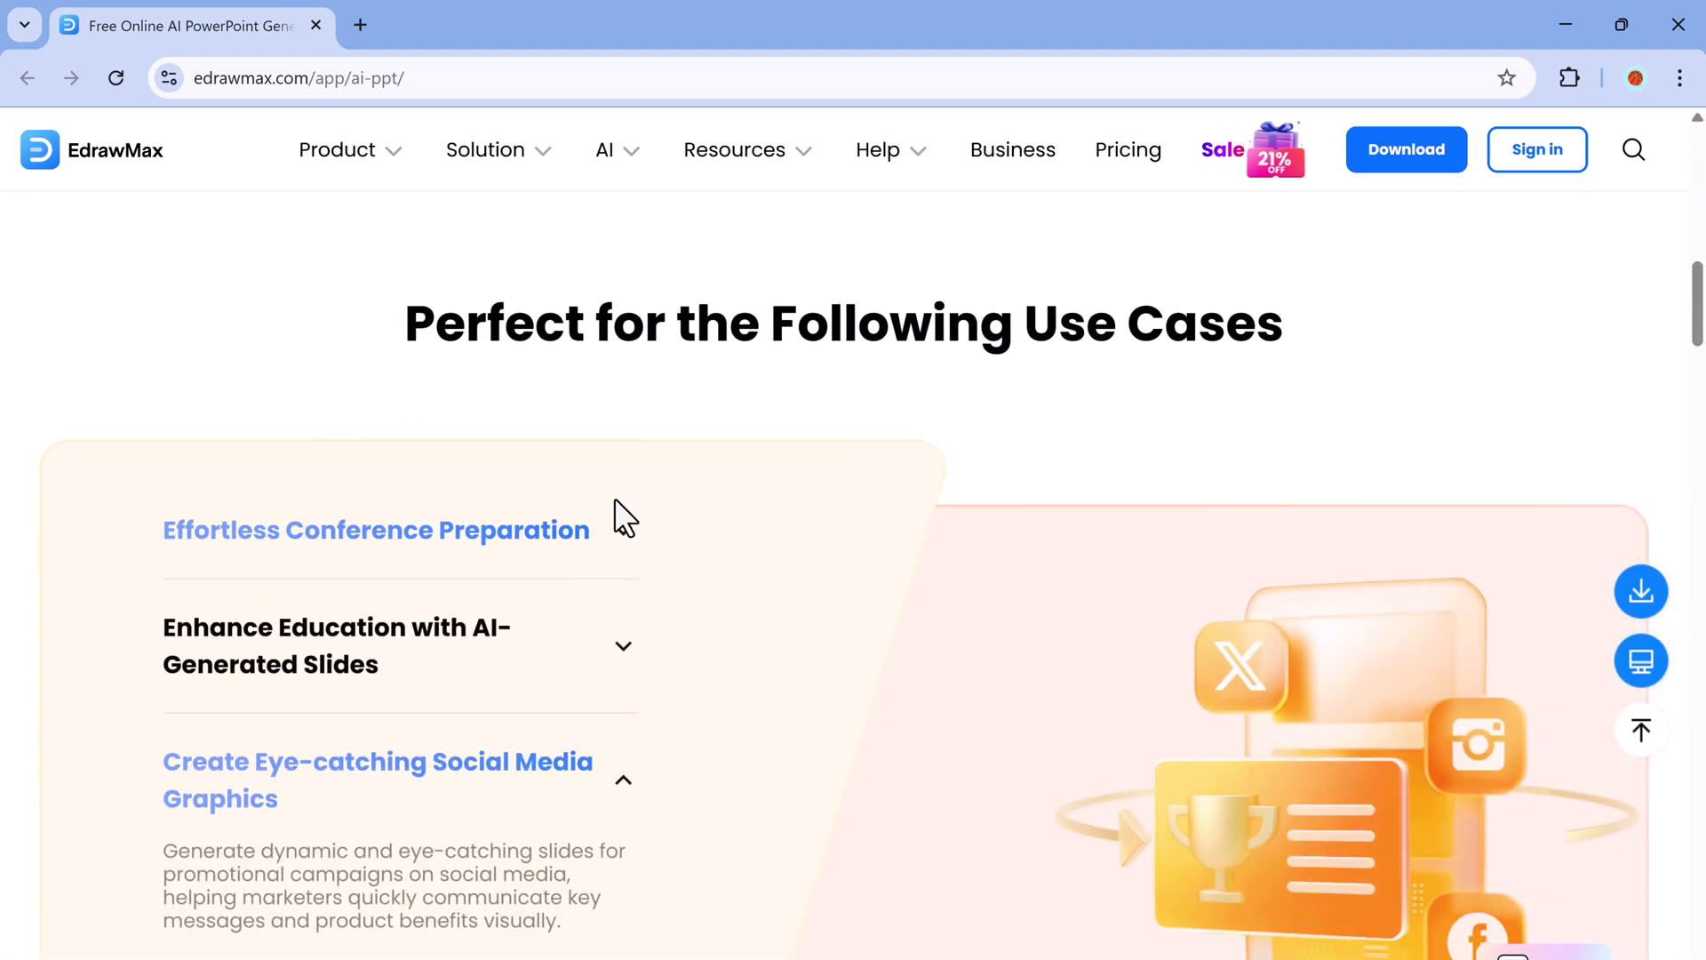
{"action": "scroll", "coordinate": [847, 622], "scroll_direction": "down", "scroll_amount": 1}
{"action": "scroll", "coordinate": [848, 622], "scroll_direction": "down", "scroll_amount": 6}
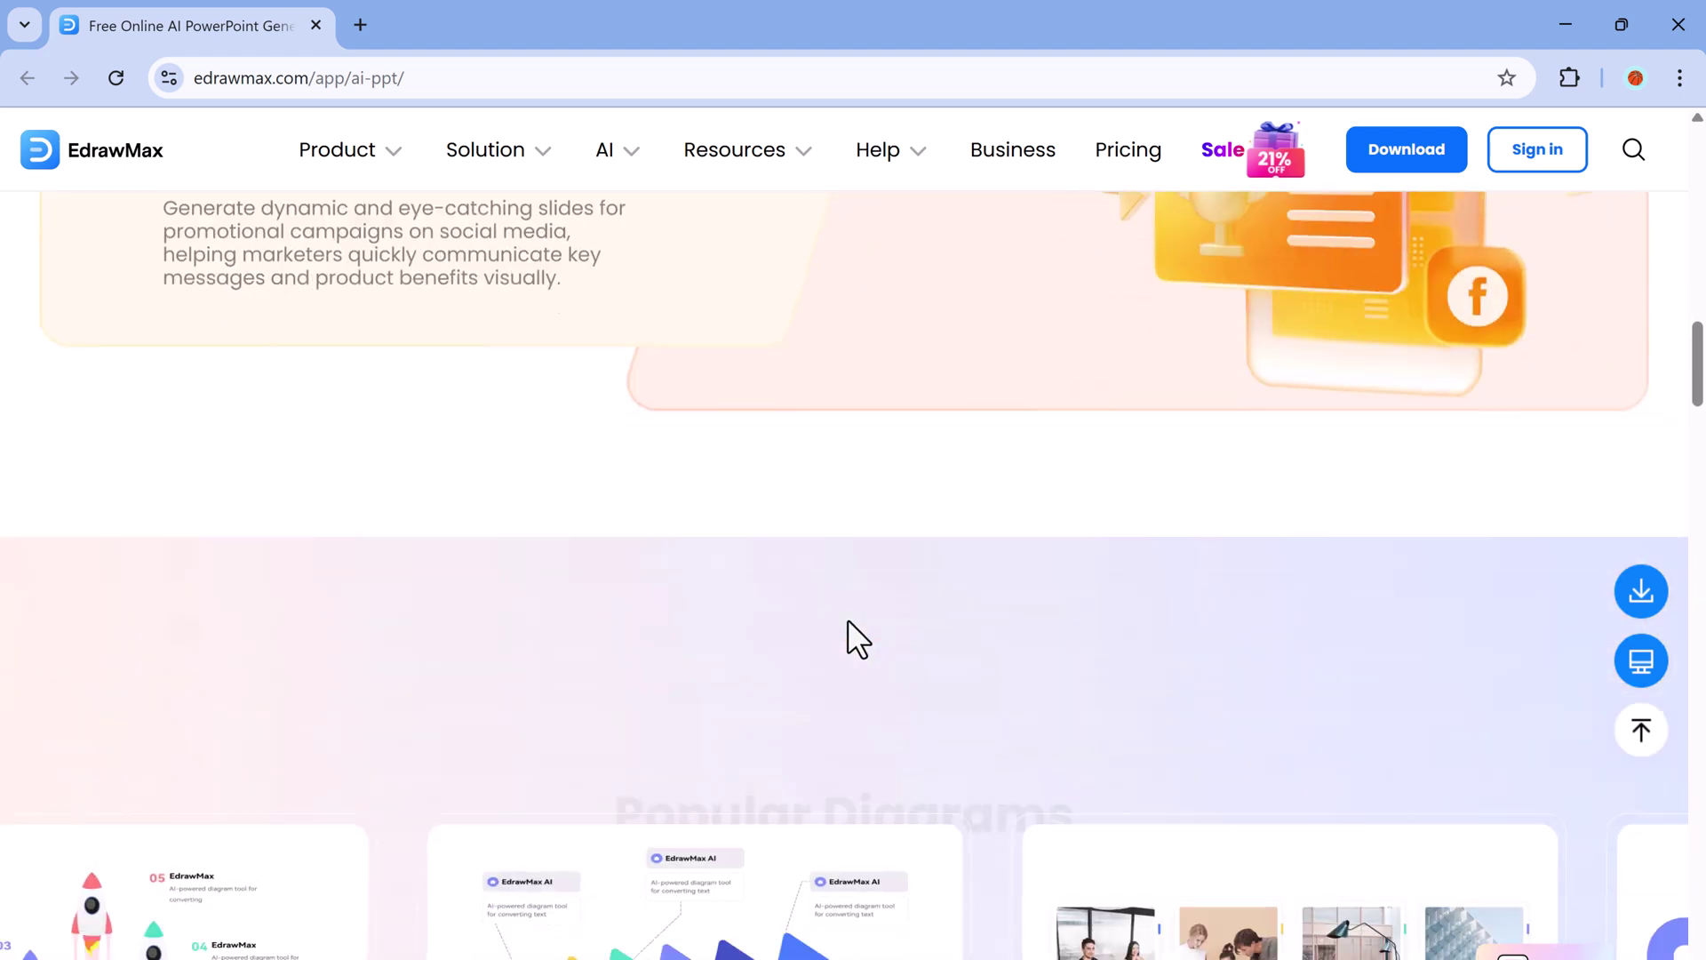
{"action": "scroll", "coordinate": [848, 620], "scroll_direction": "down", "scroll_amount": 5}
{"action": "scroll", "coordinate": [848, 620], "scroll_direction": "down", "scroll_amount": 1}
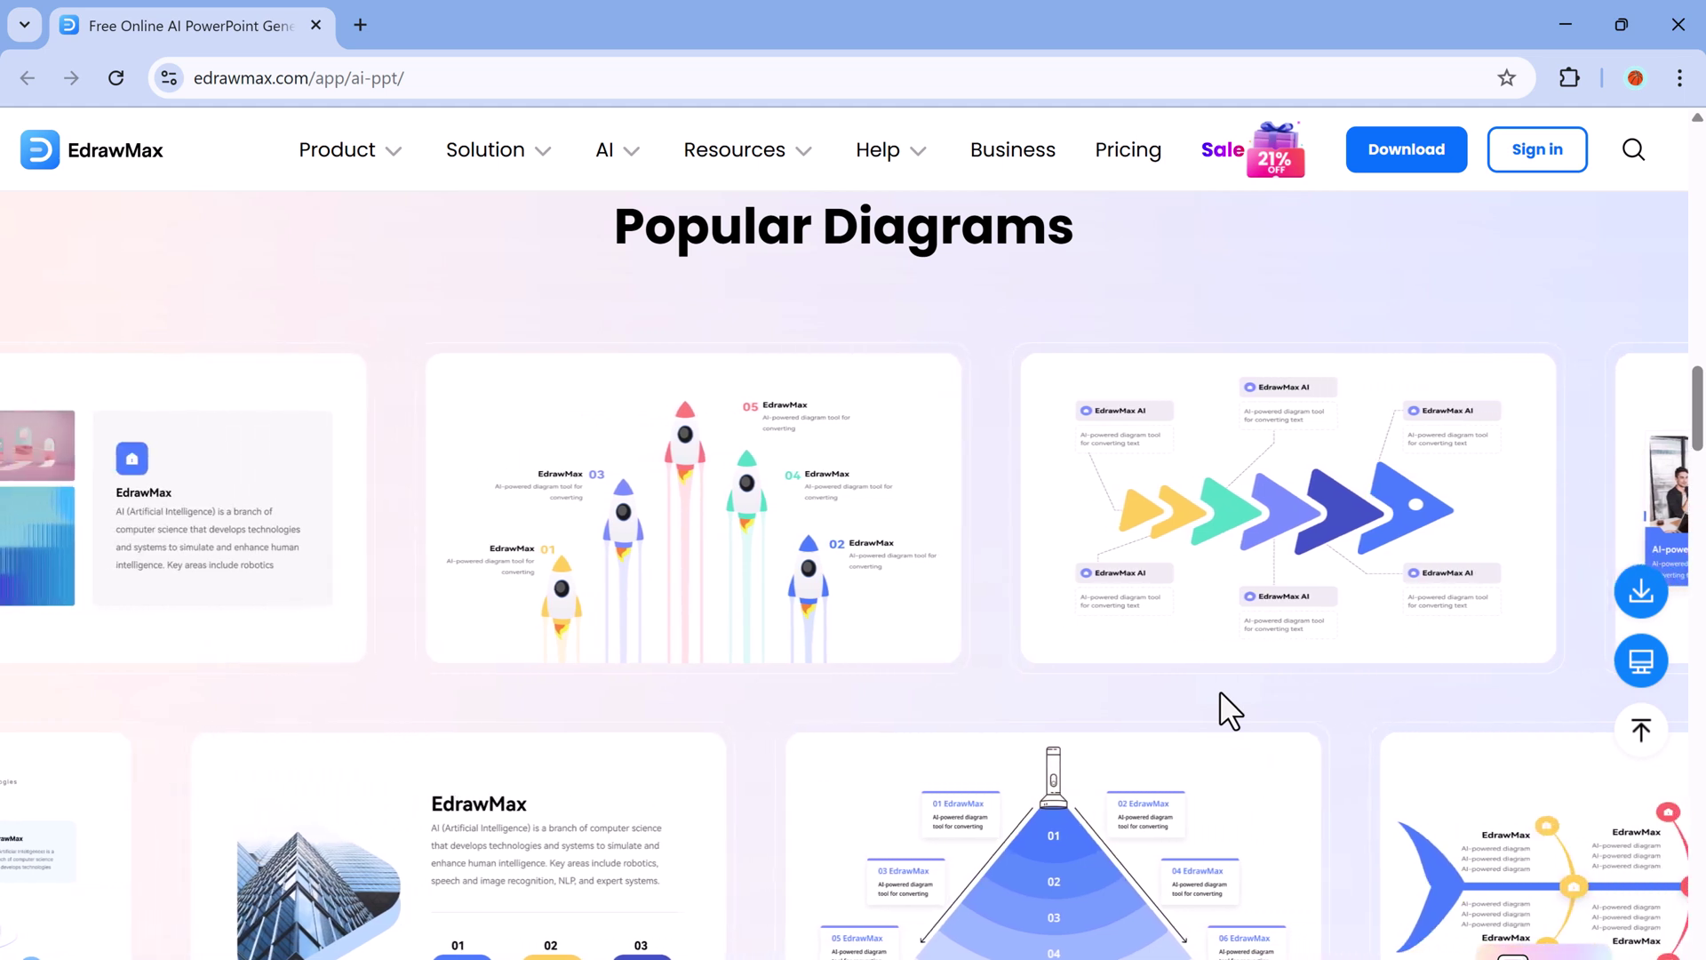
{"action": "scroll", "coordinate": [1219, 693], "scroll_direction": "down", "scroll_amount": 10}
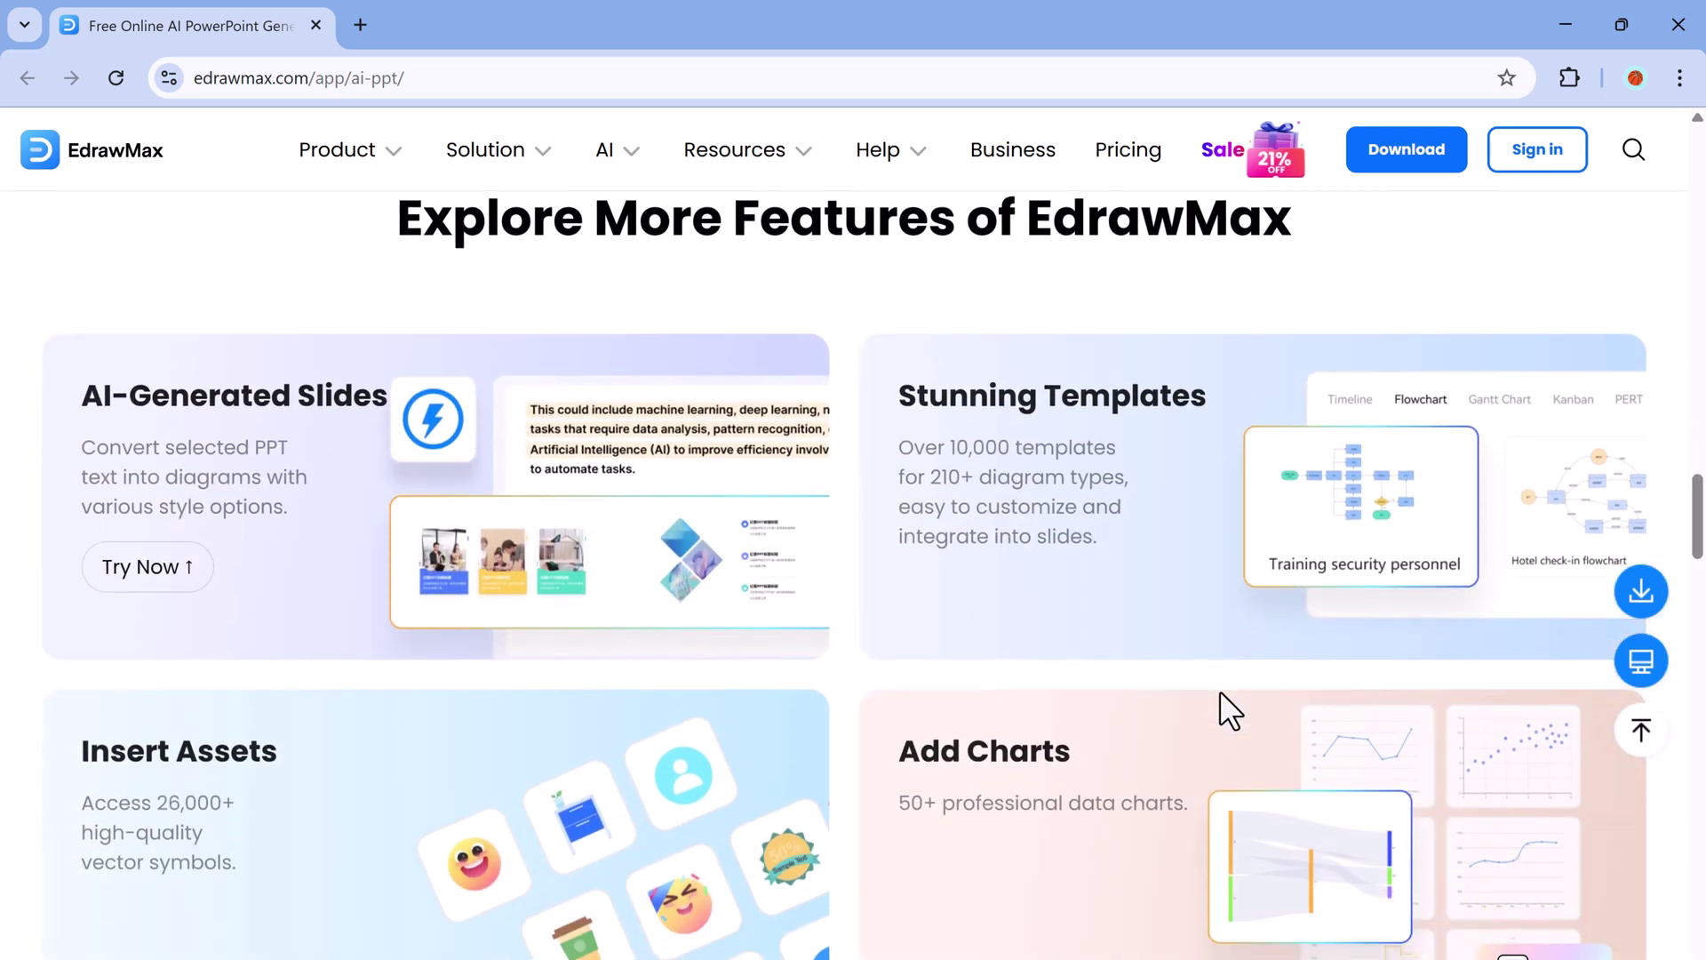
{"action": "scroll", "coordinate": [1202, 821], "scroll_direction": "down", "scroll_amount": 1}
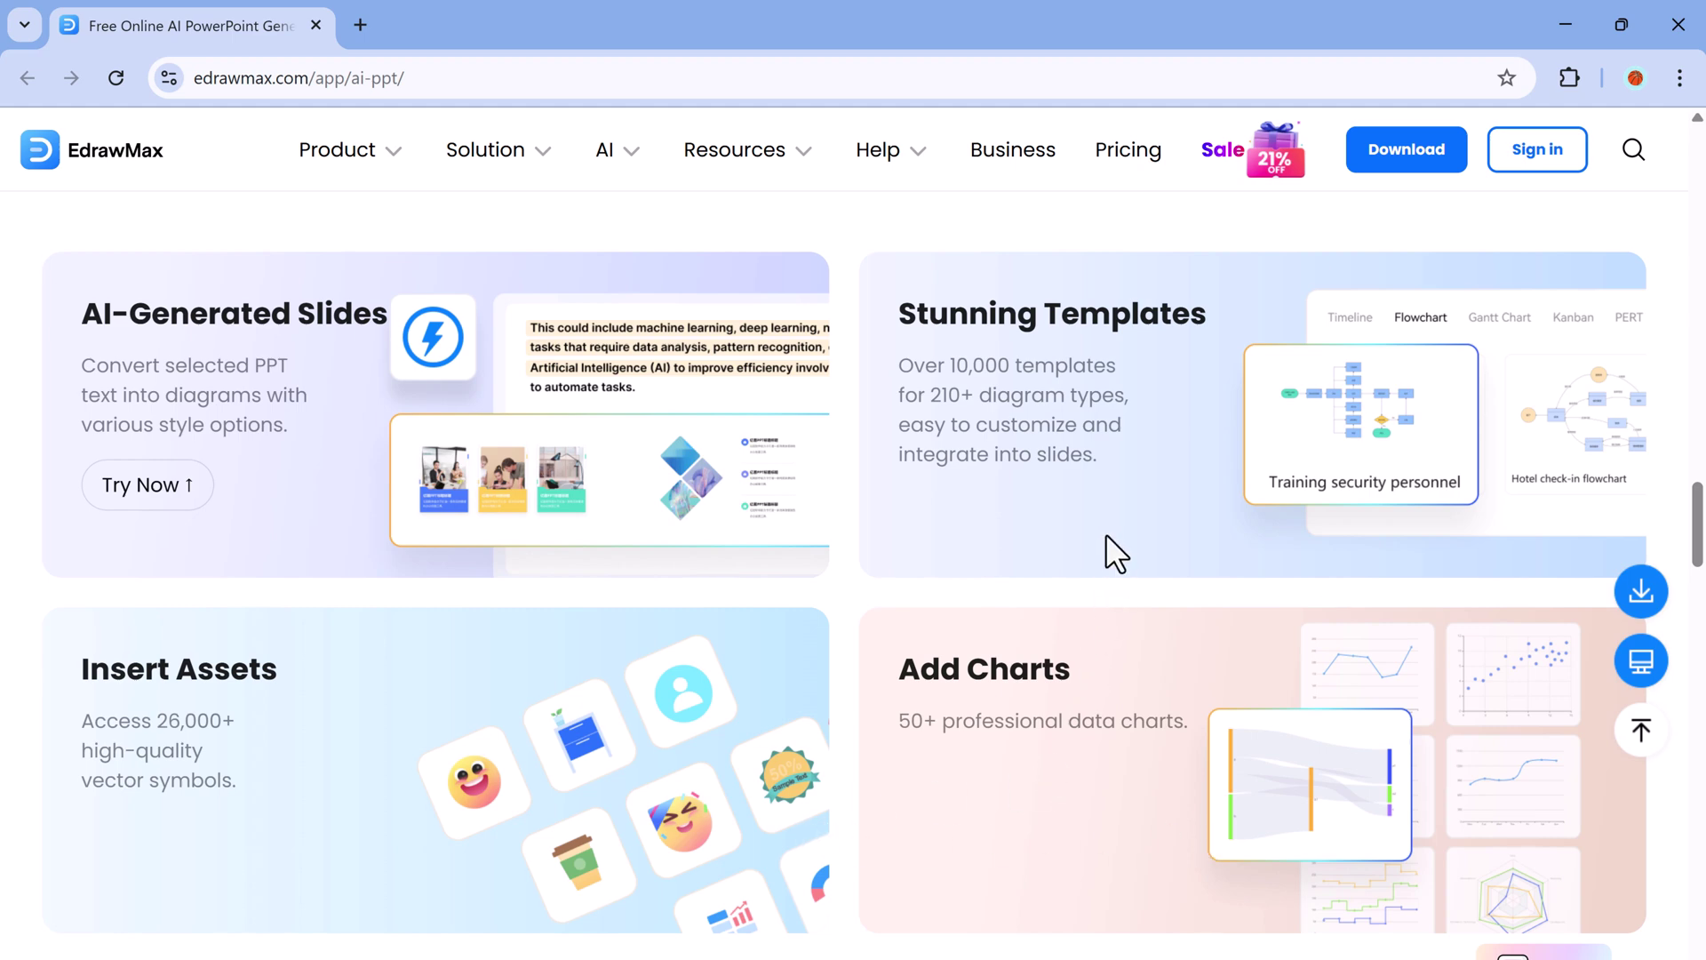
{"action": "scroll", "coordinate": [1106, 535], "scroll_direction": "down", "scroll_amount": 15}
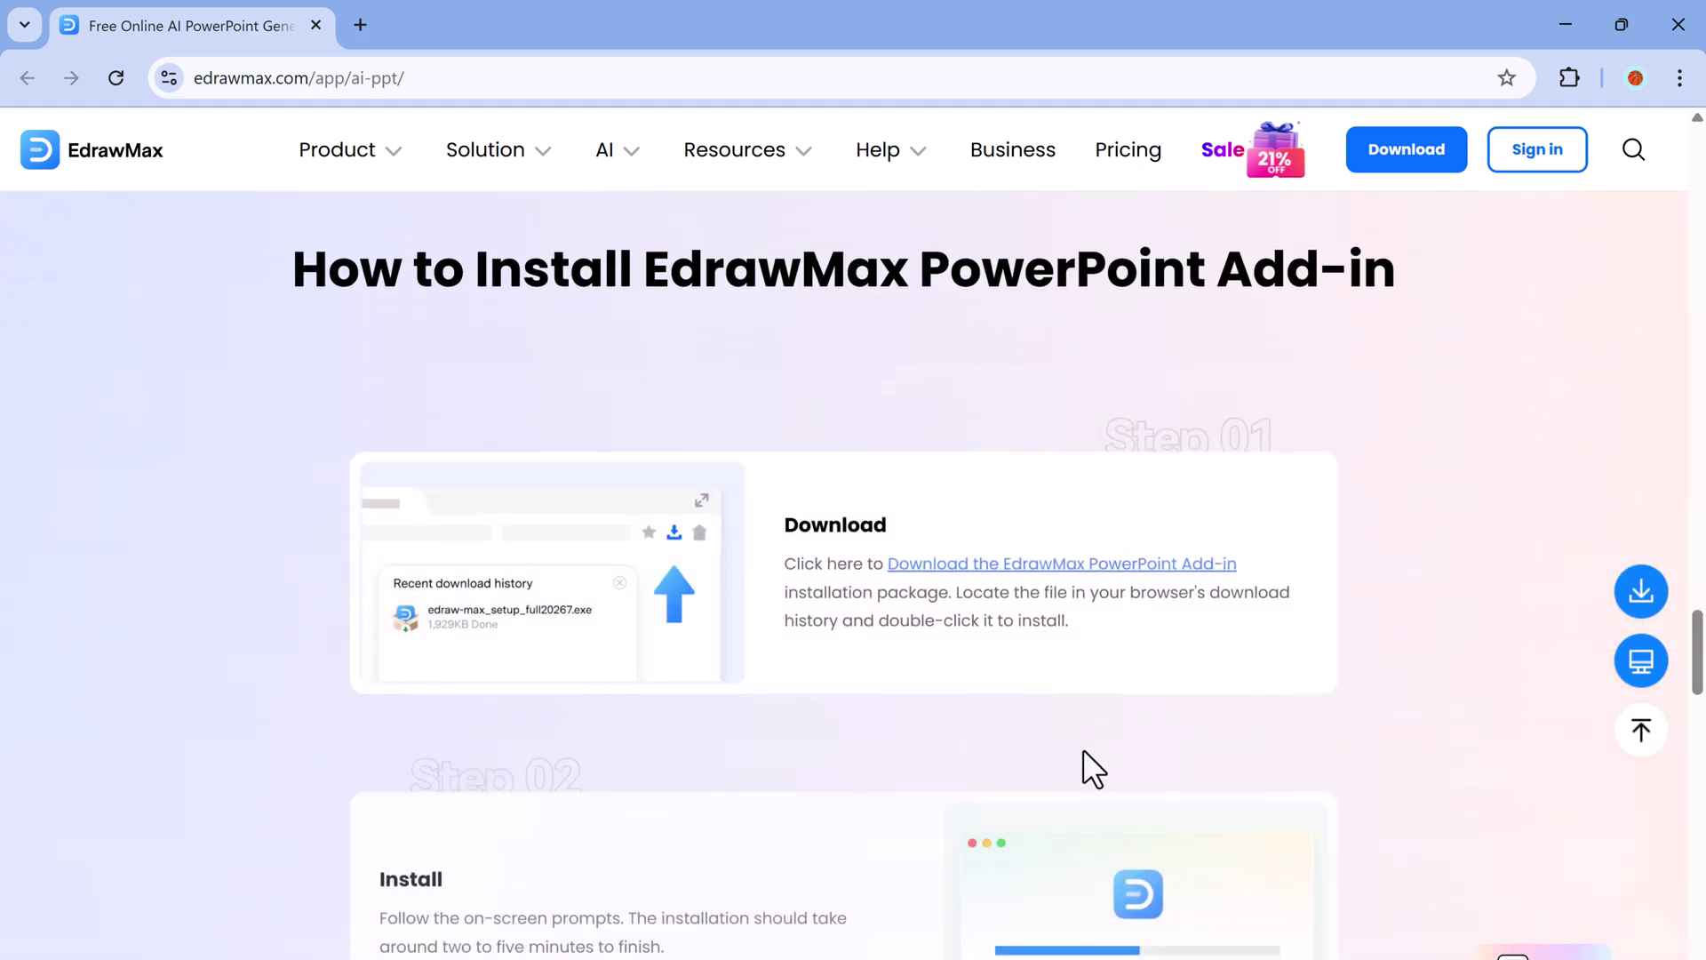
{"action": "scroll", "coordinate": [1492, 681], "scroll_direction": "down", "scroll_amount": 9}
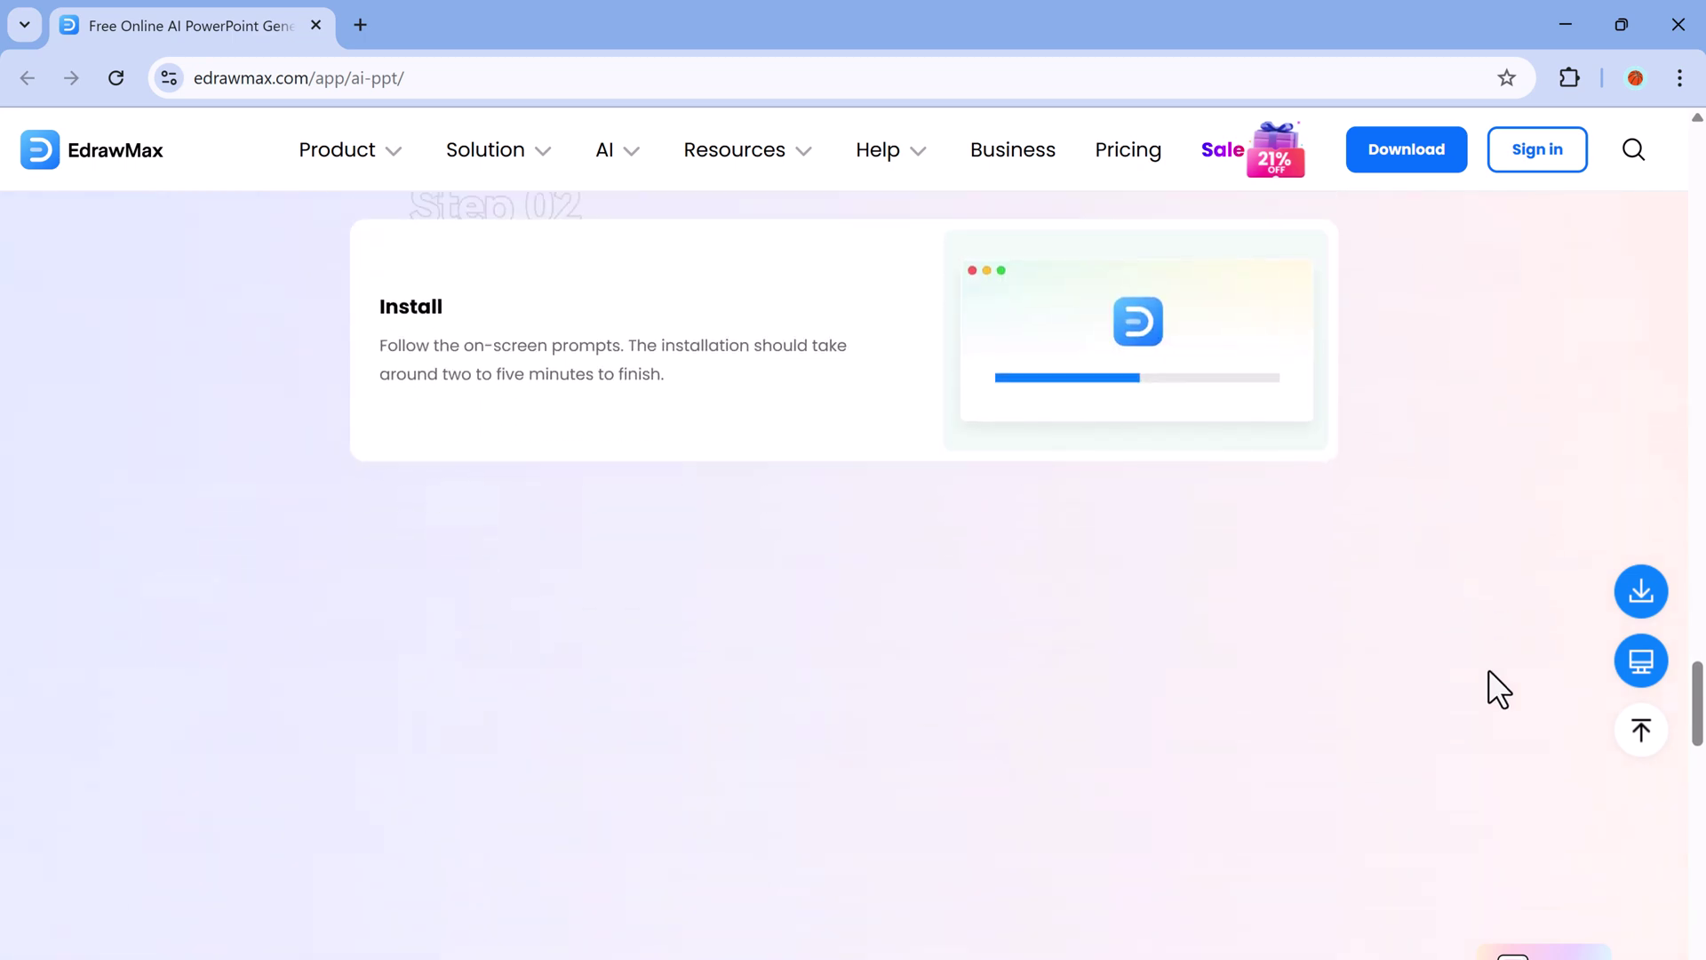
{"action": "scroll", "coordinate": [1487, 669], "scroll_direction": "down", "scroll_amount": 2}
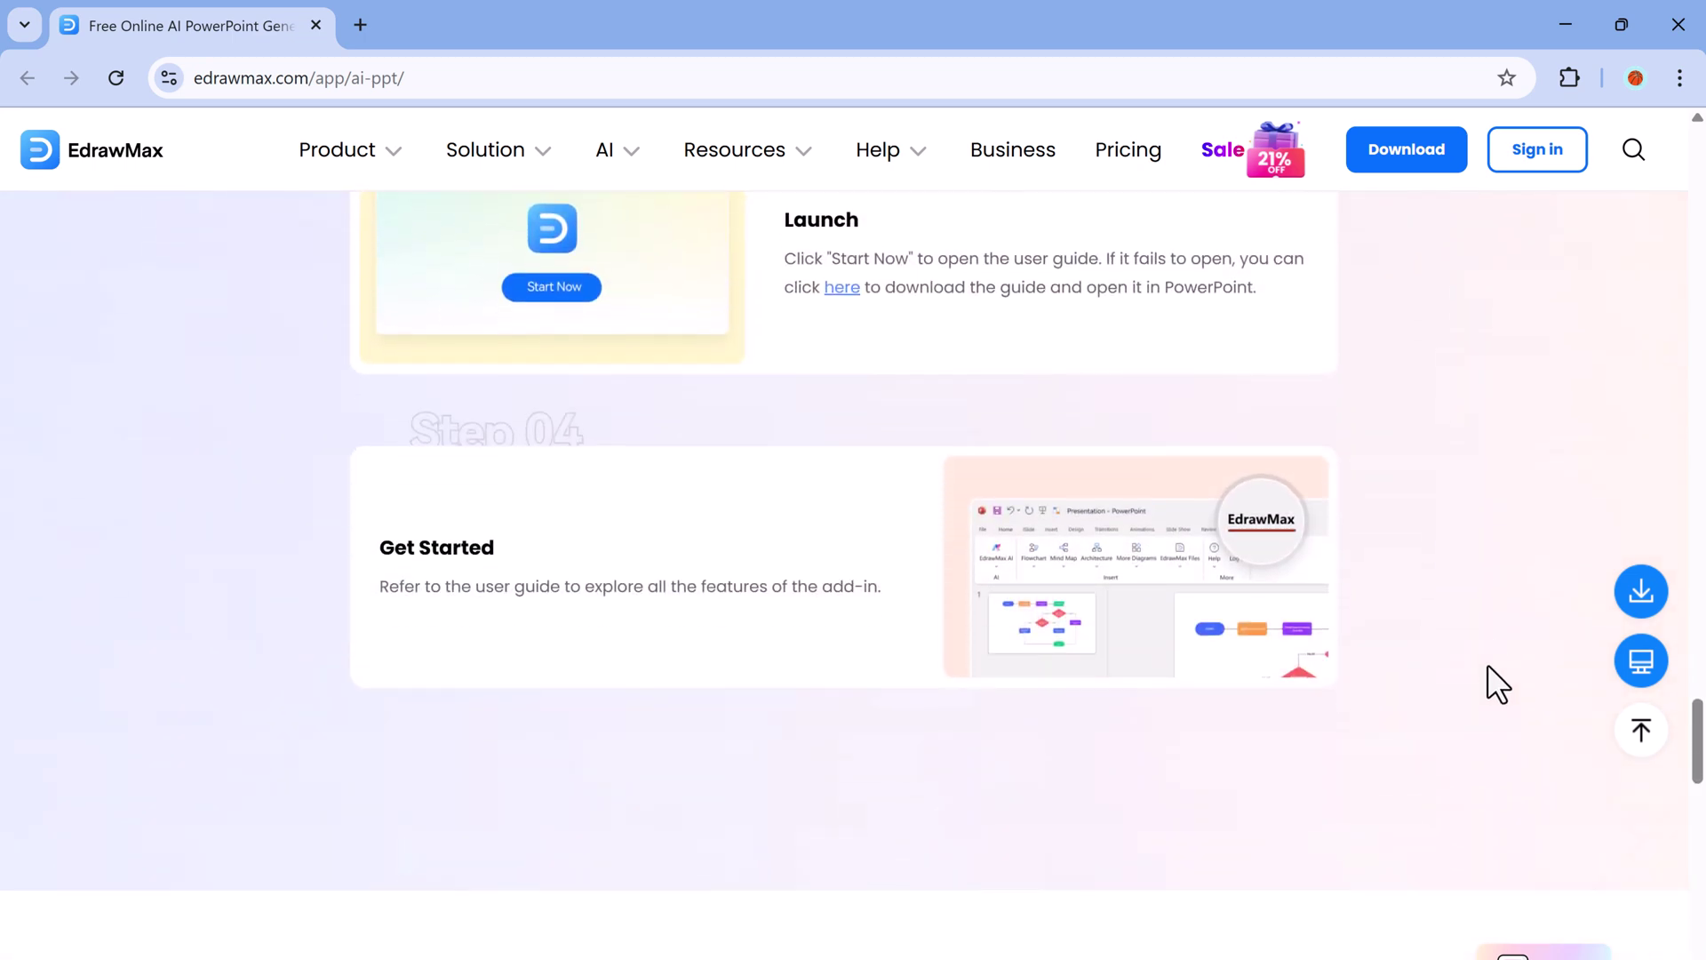
{"action": "scroll", "coordinate": [1487, 664], "scroll_direction": "down", "scroll_amount": 2}
{"action": "scroll", "coordinate": [1488, 664], "scroll_direction": "down", "scroll_amount": 5}
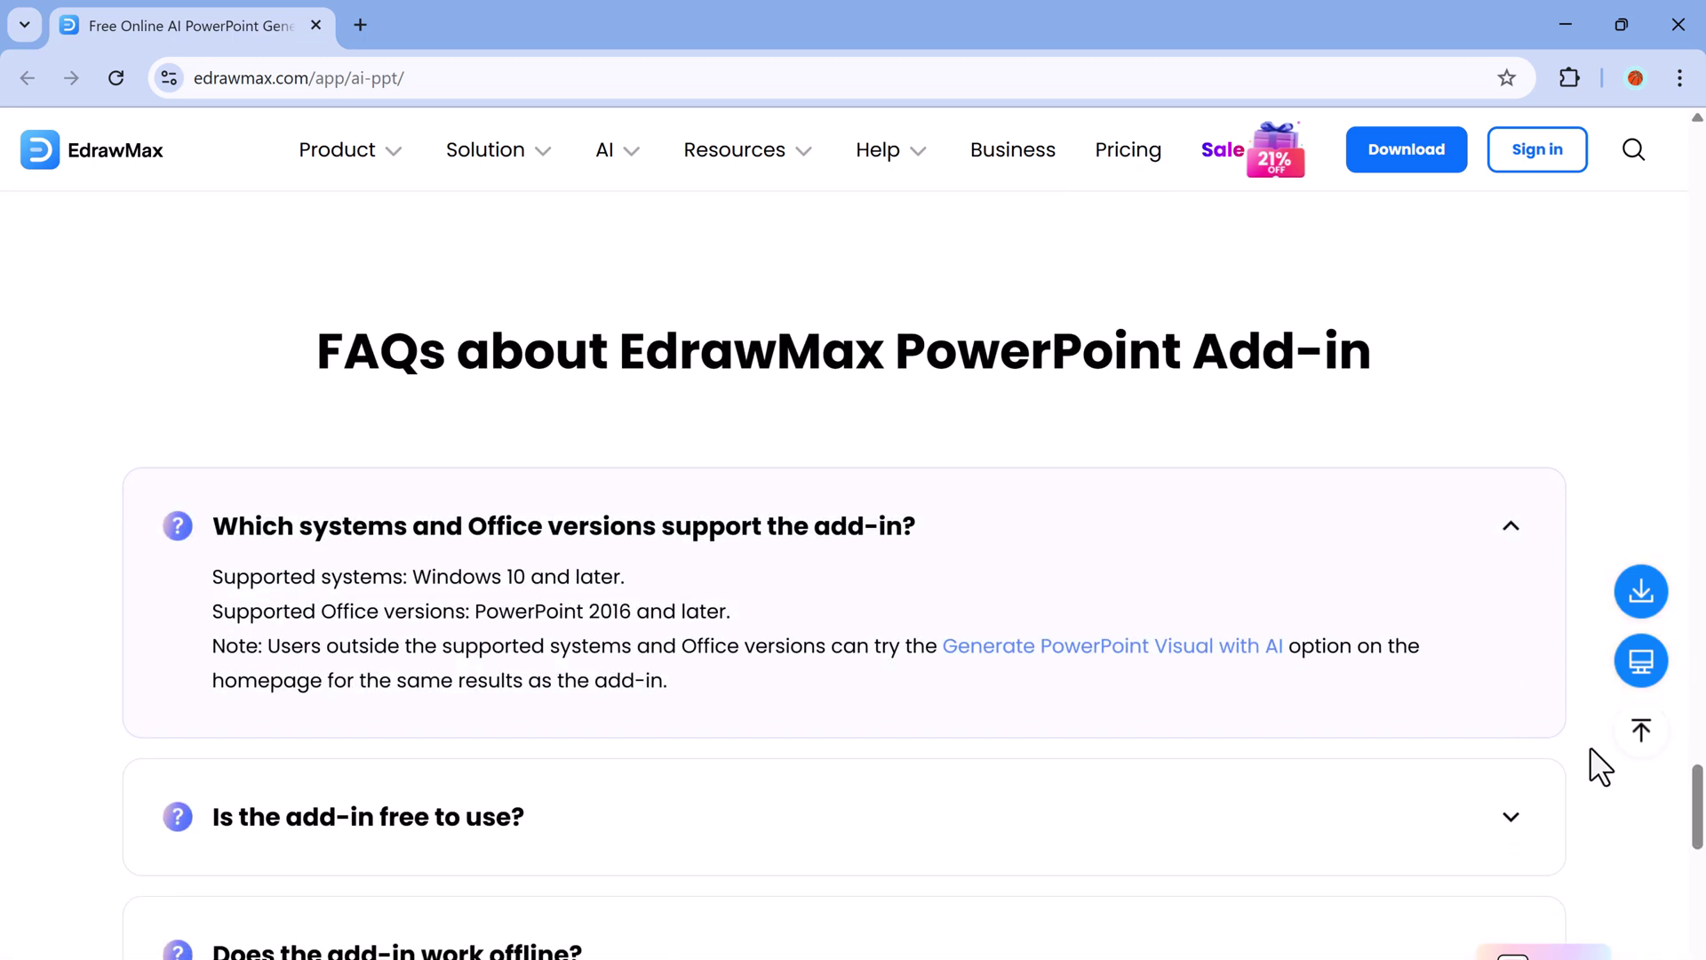
{"action": "scroll", "coordinate": [1591, 746], "scroll_direction": "down", "scroll_amount": 2}
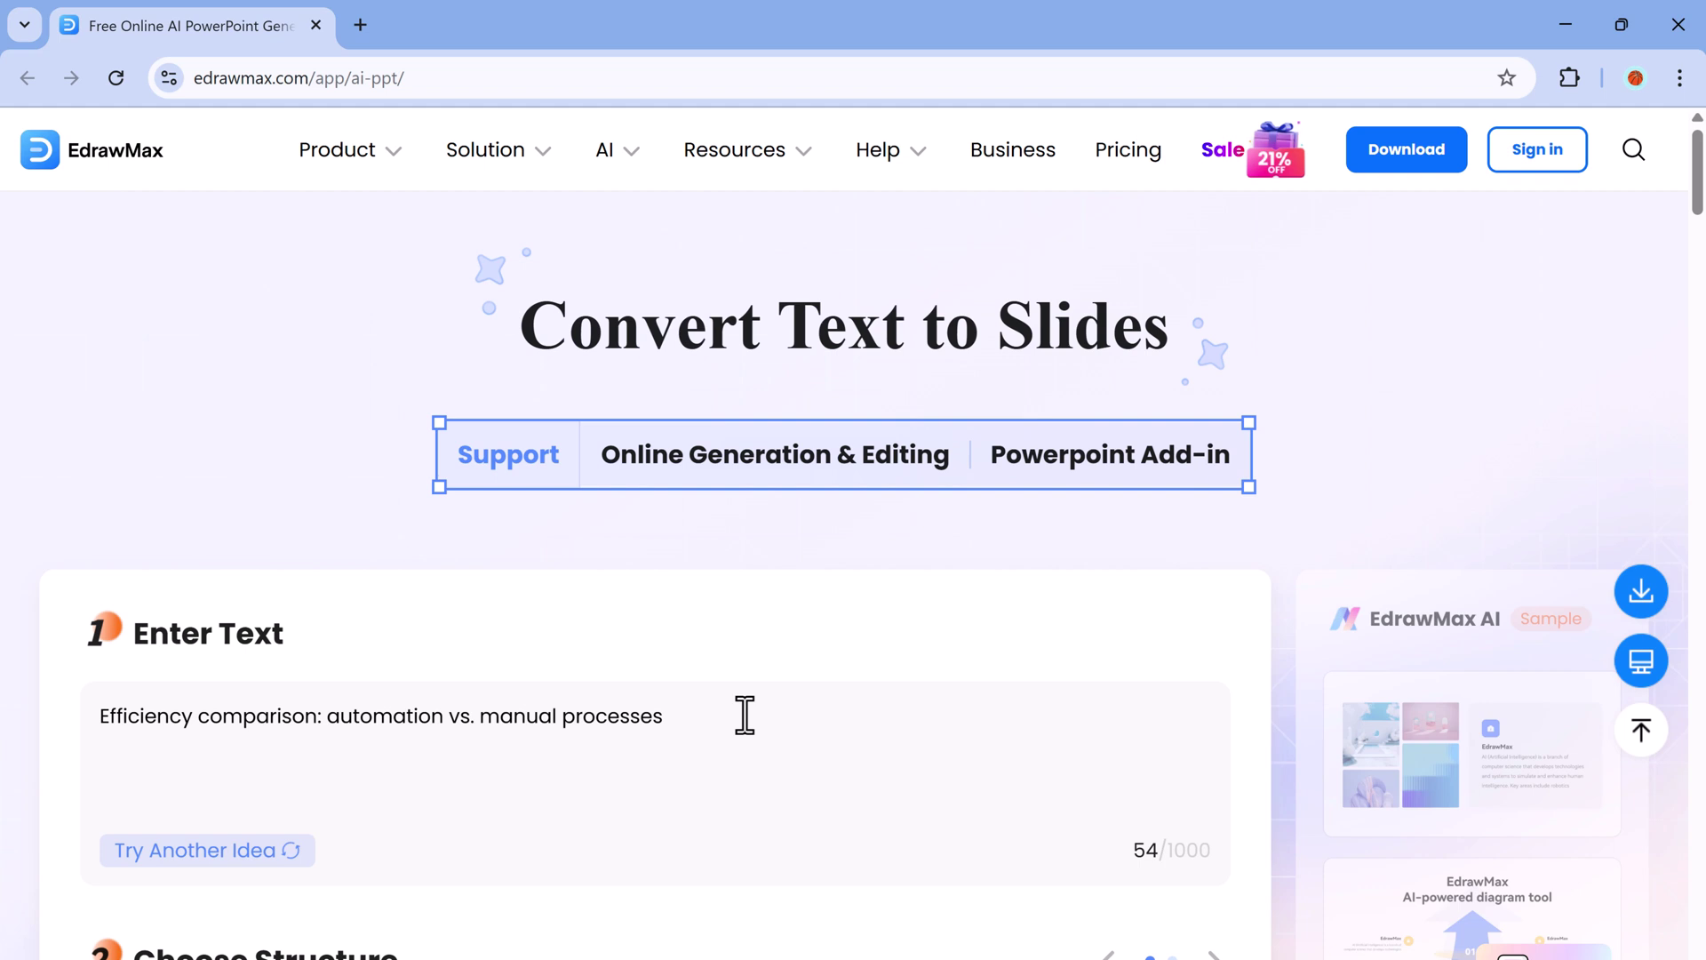
Step: Replace the topic prompt with 'Is Social Media Helping or Harming Our Mental Health?'
{"action": "left_click", "coordinate": [745, 716]}
{"action": "key", "text": "ctrl+a"}
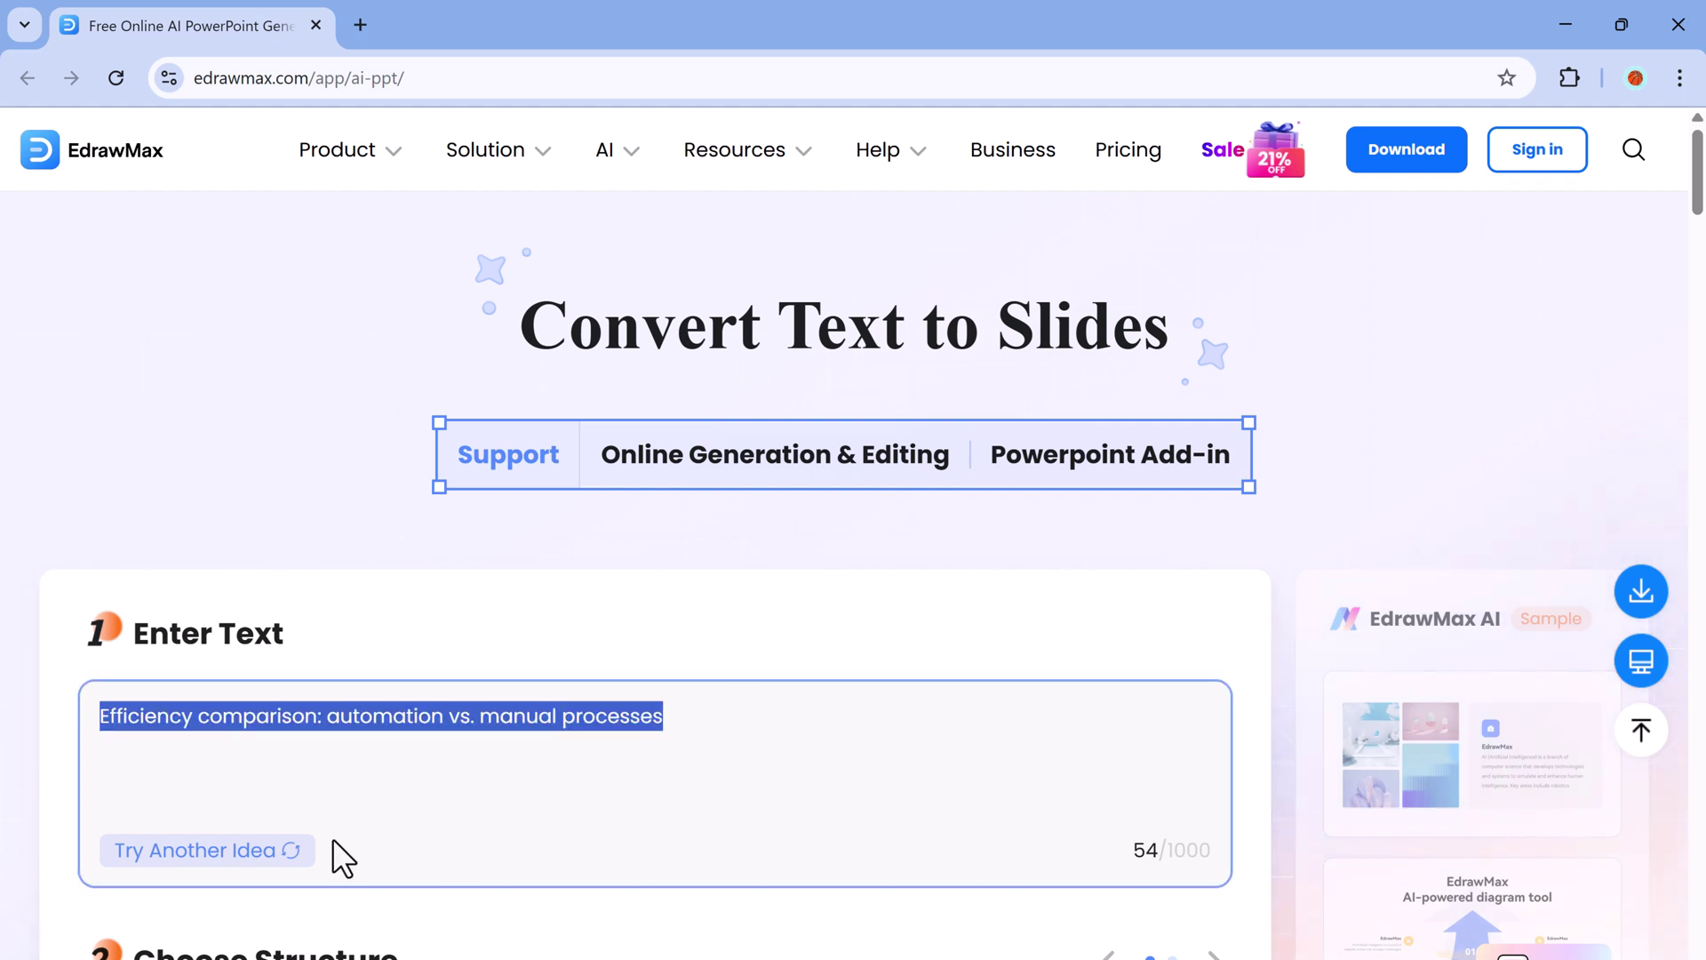
{"action": "left_click", "coordinate": [307, 780]}
{"action": "left_click", "coordinate": [261, 853]}
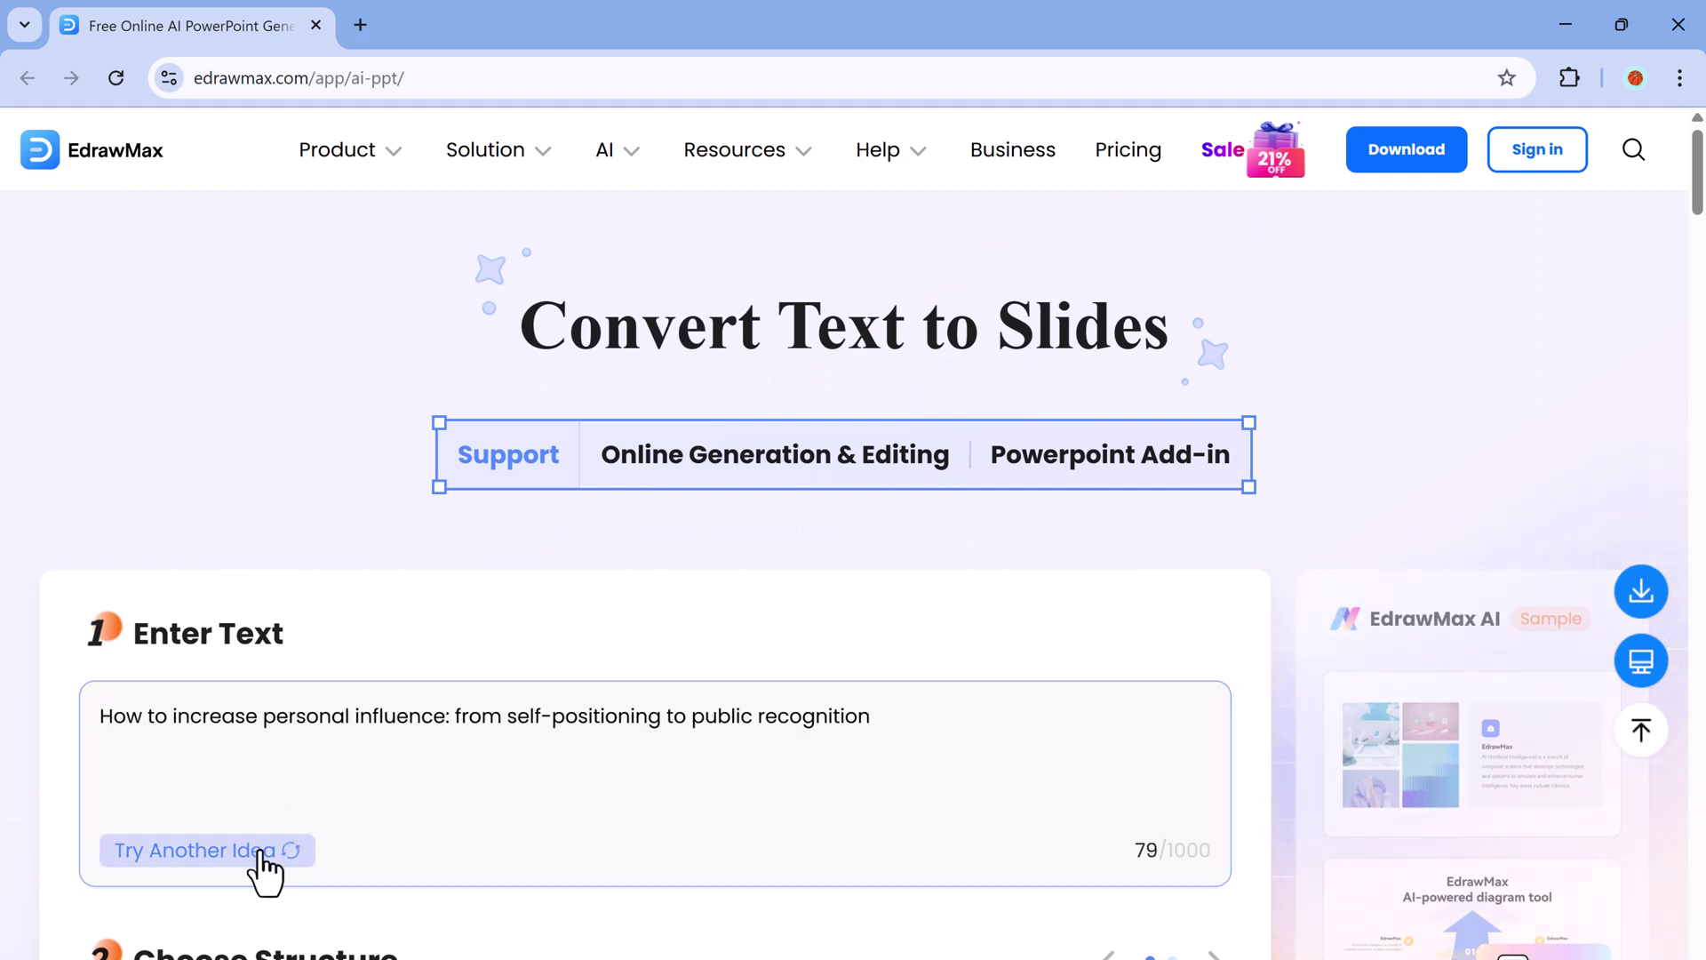
{"action": "left_click", "coordinate": [263, 851]}
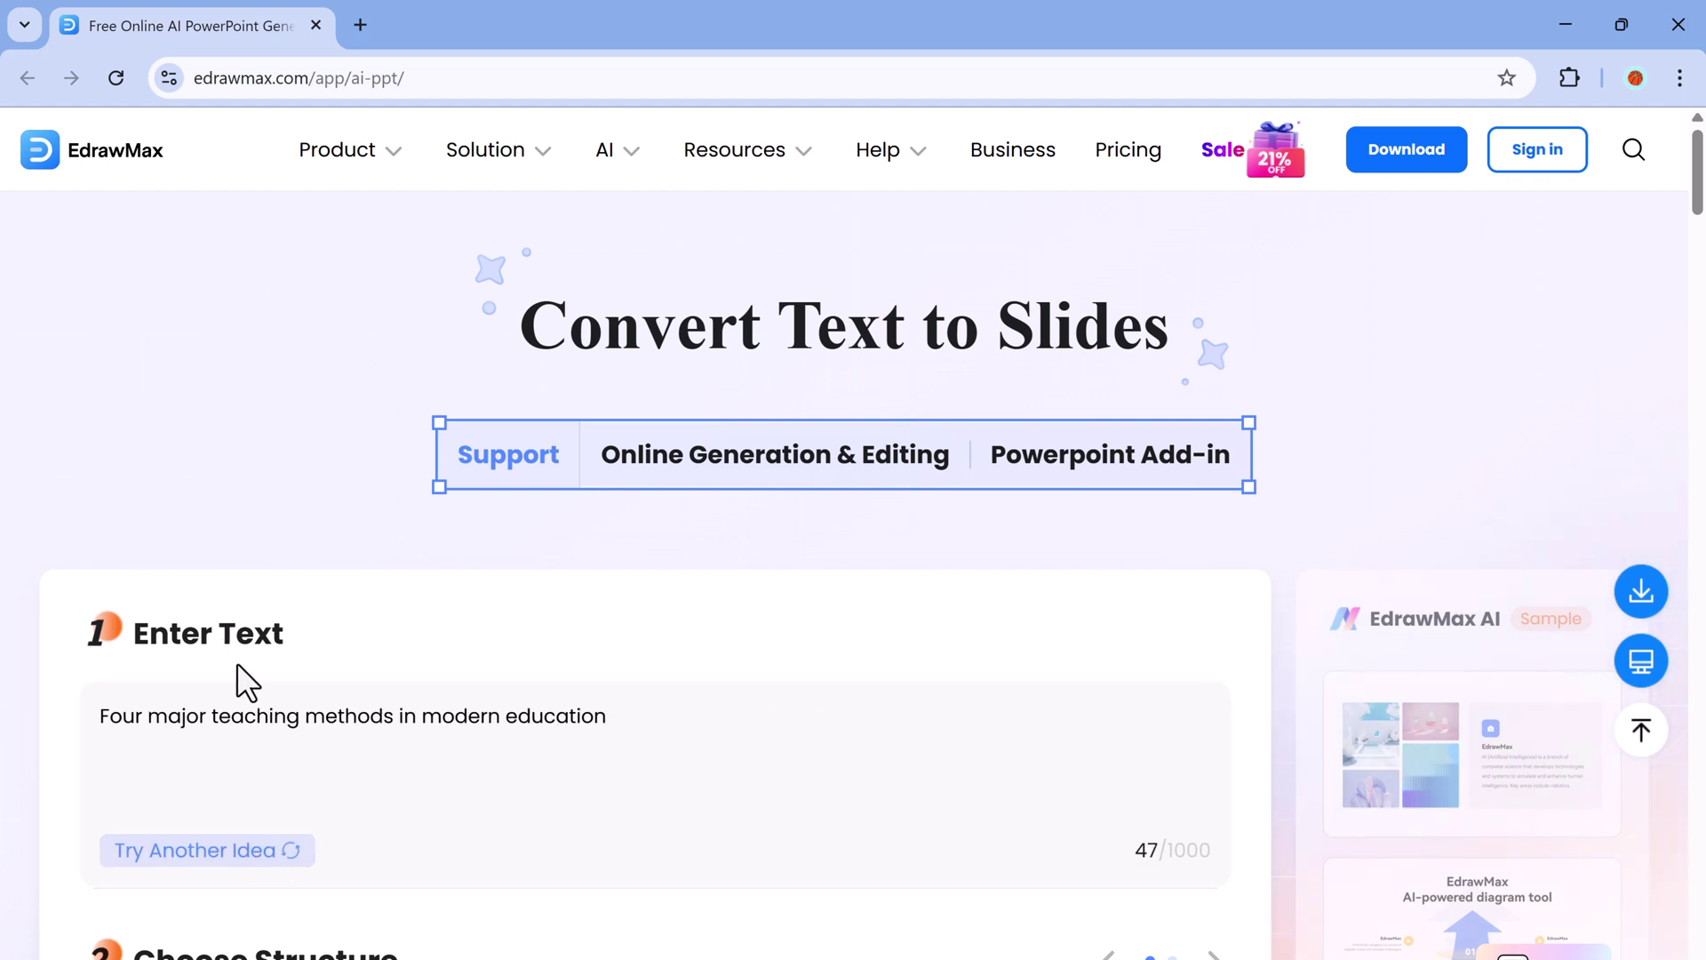
{"action": "key", "text": "ctrl+a"}
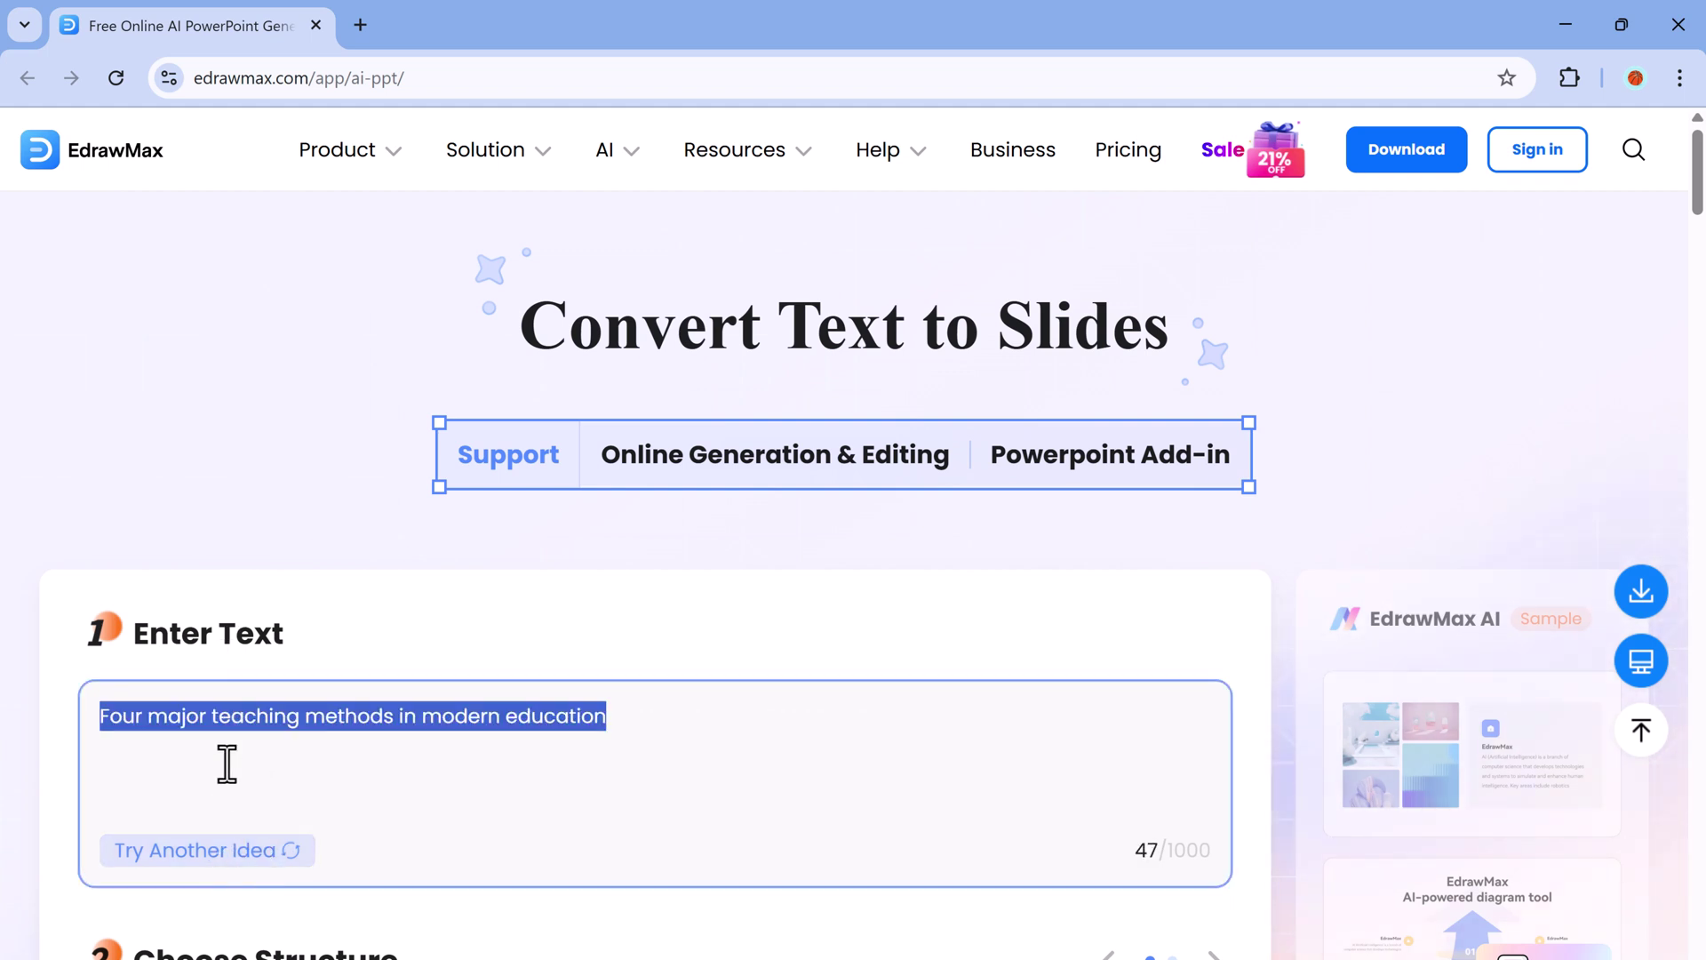
{"action": "left_click", "coordinate": [231, 766]}
{"action": "key", "text": "ctrl+a"}
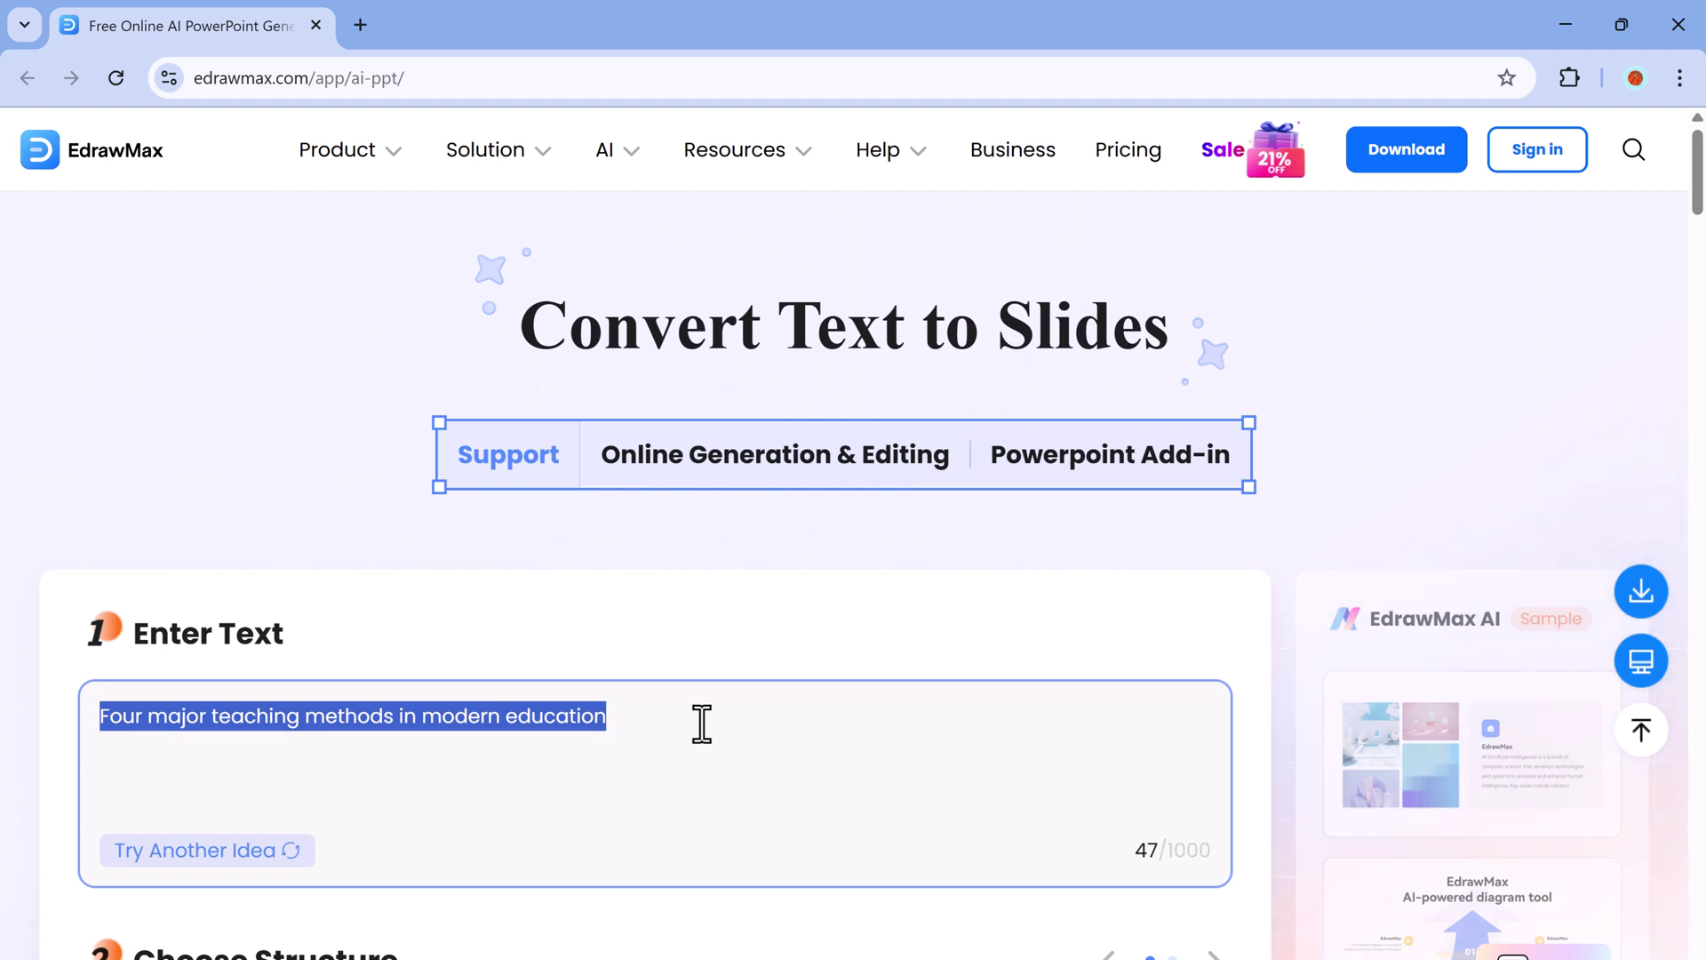
{"action": "key", "text": "BackSpace"}
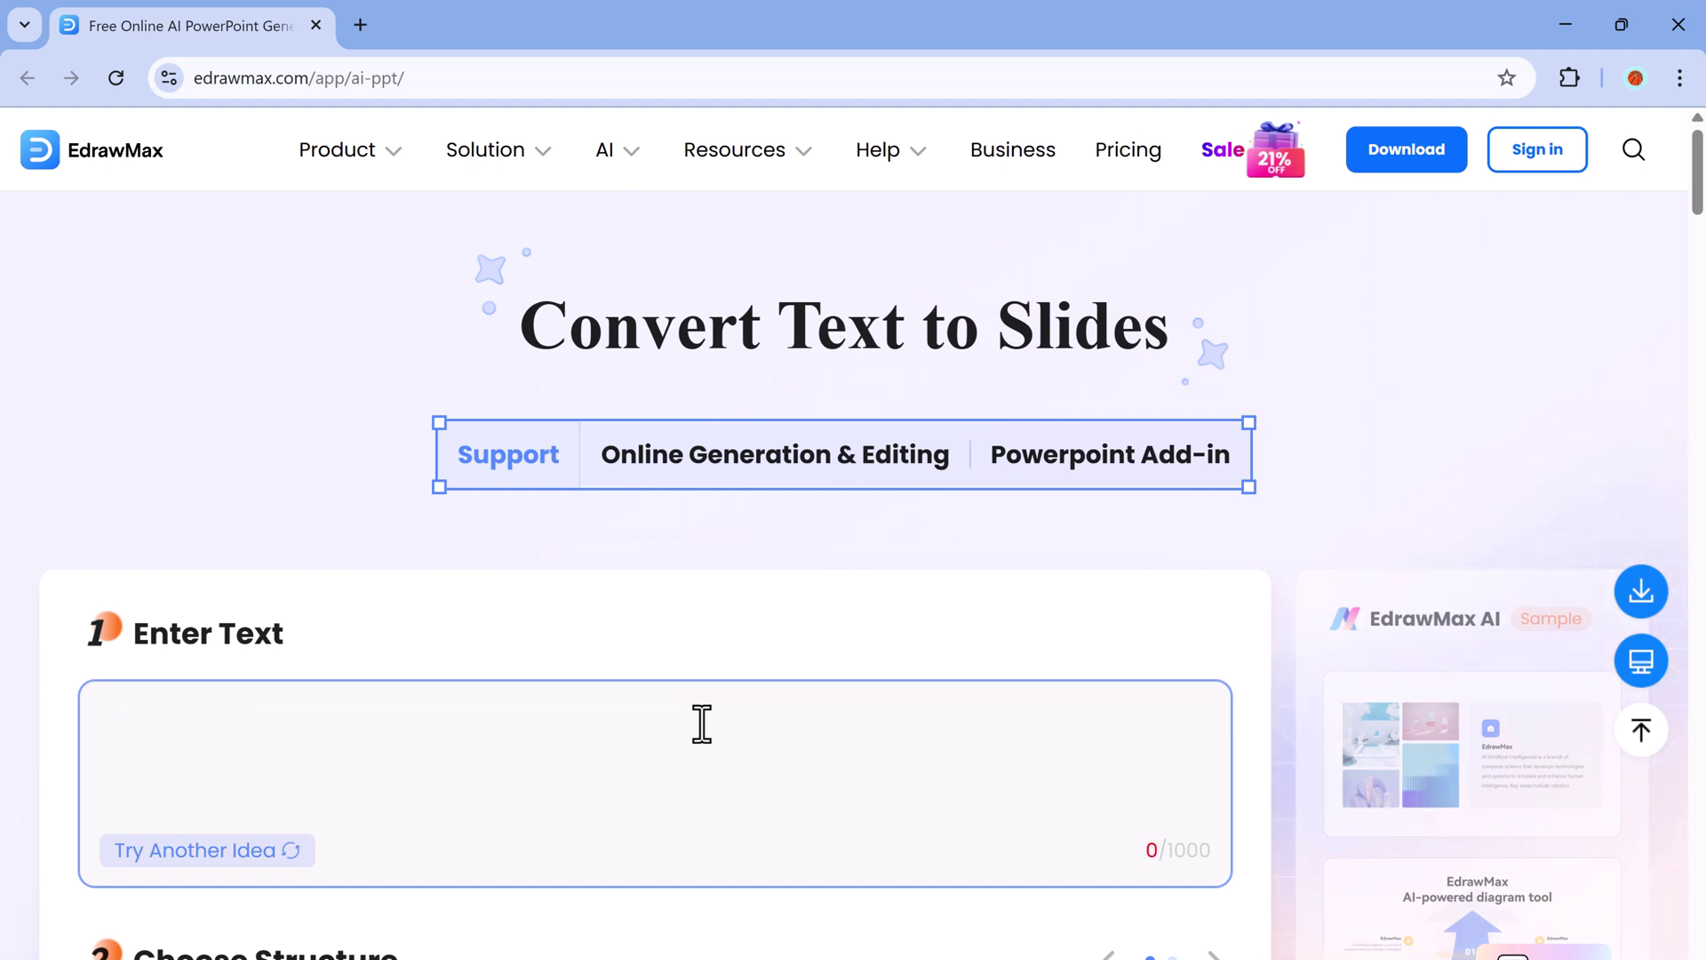
{"action": "type", "text": "Is Social Media Helping or Harming Our Mental Health?"}
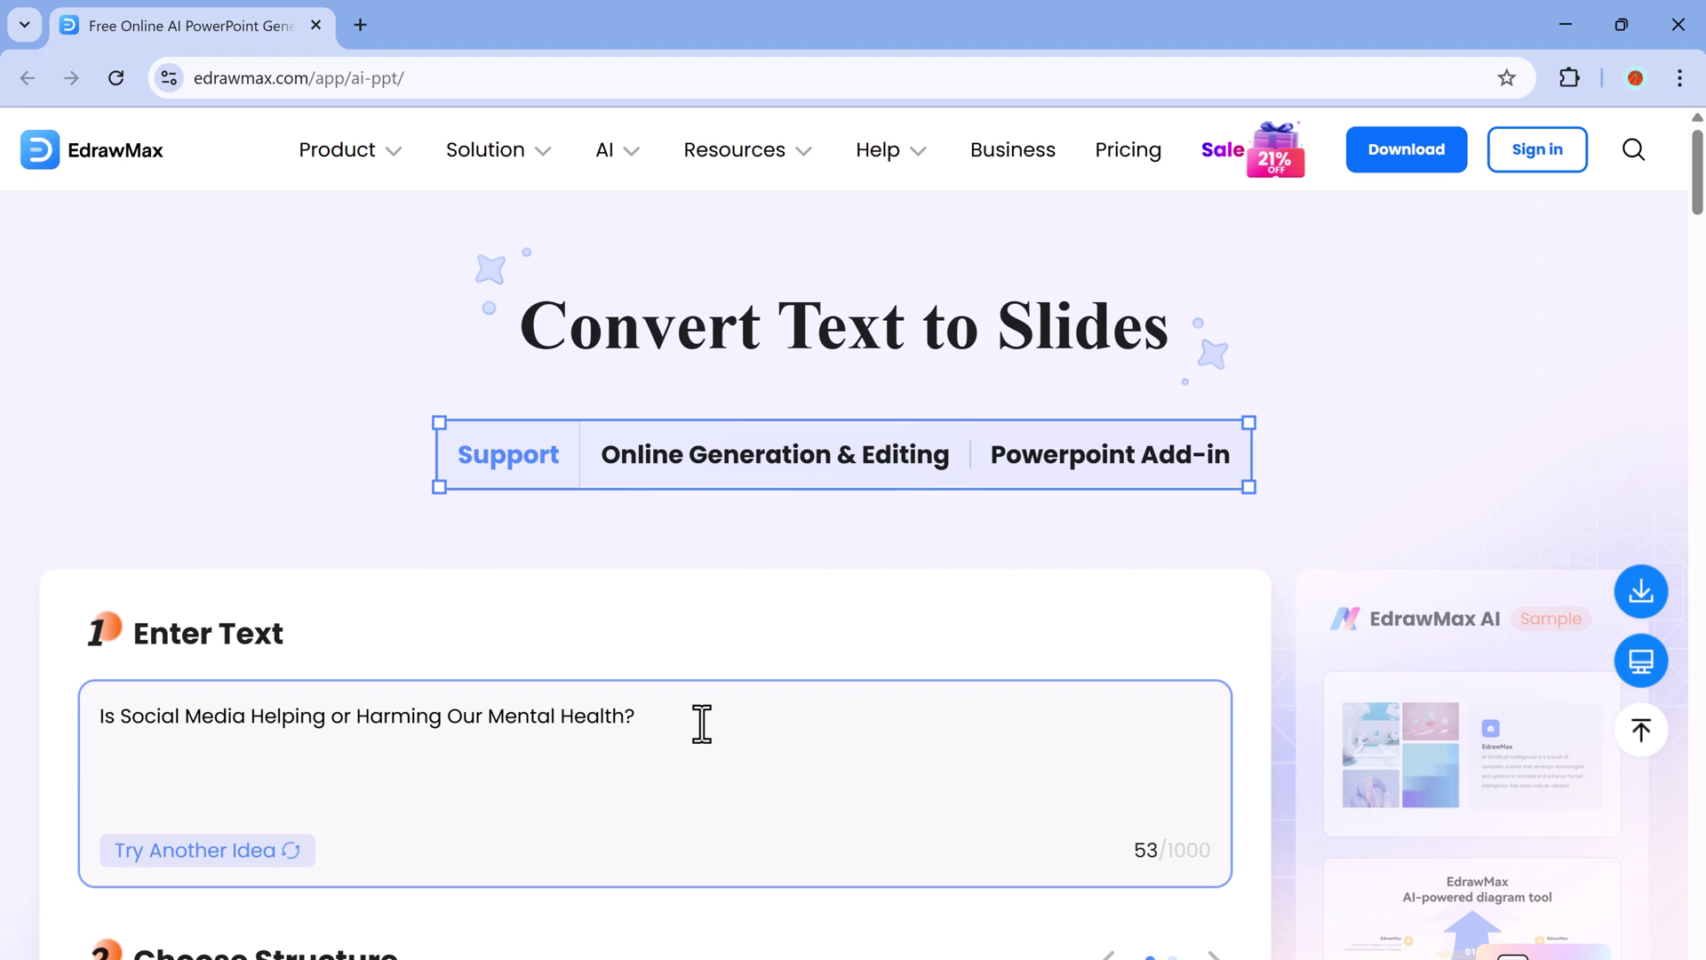
Step: Keep the Recommendation structure and generate the PowerPoint visuals with AI
{"action": "scroll", "coordinate": [702, 724], "scroll_direction": "down", "scroll_amount": 3}
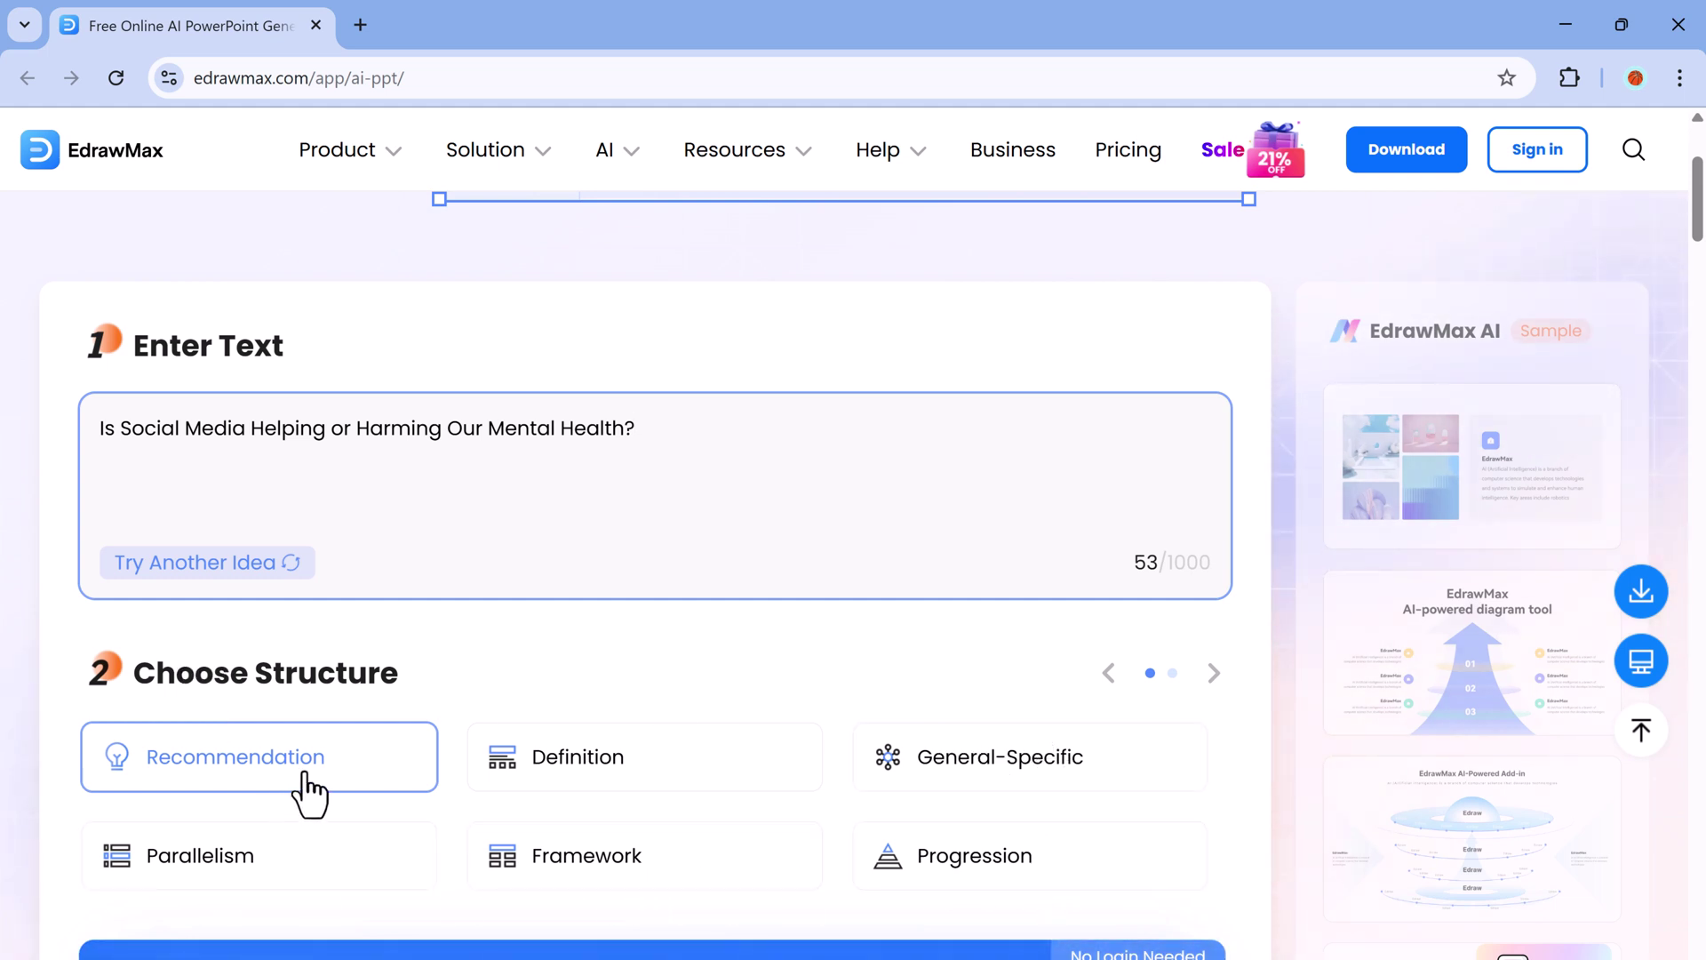
{"action": "scroll", "coordinate": [460, 658], "scroll_direction": "down", "scroll_amount": 3}
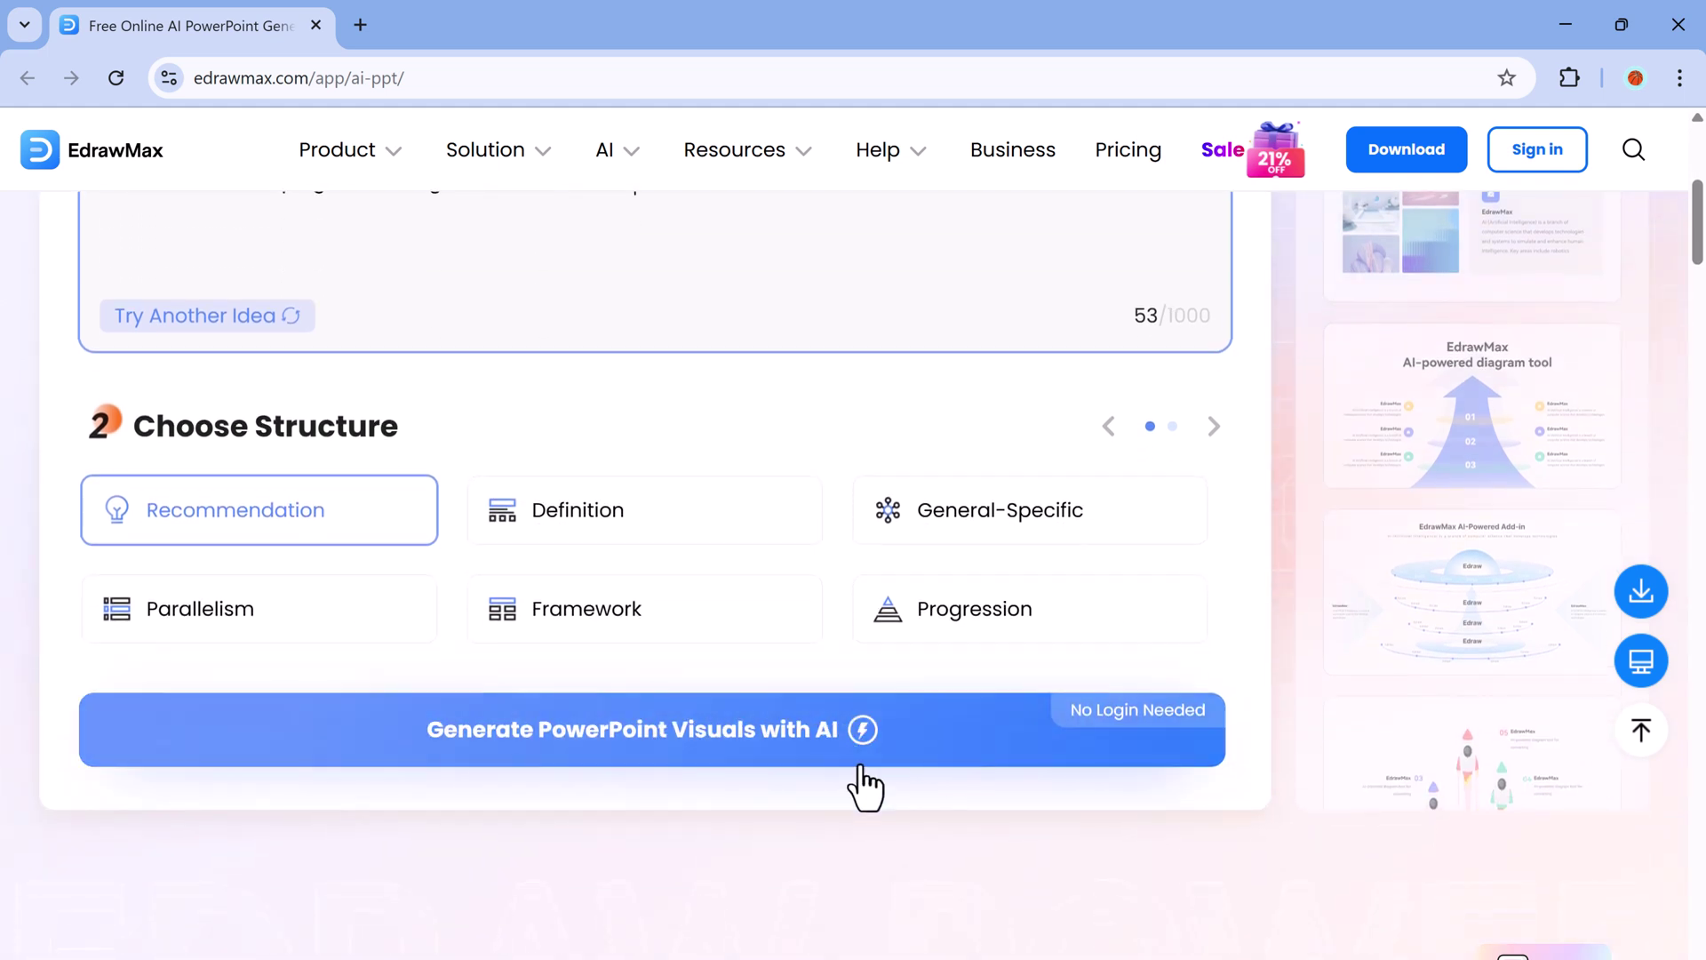
{"action": "left_click", "coordinate": [684, 760]}
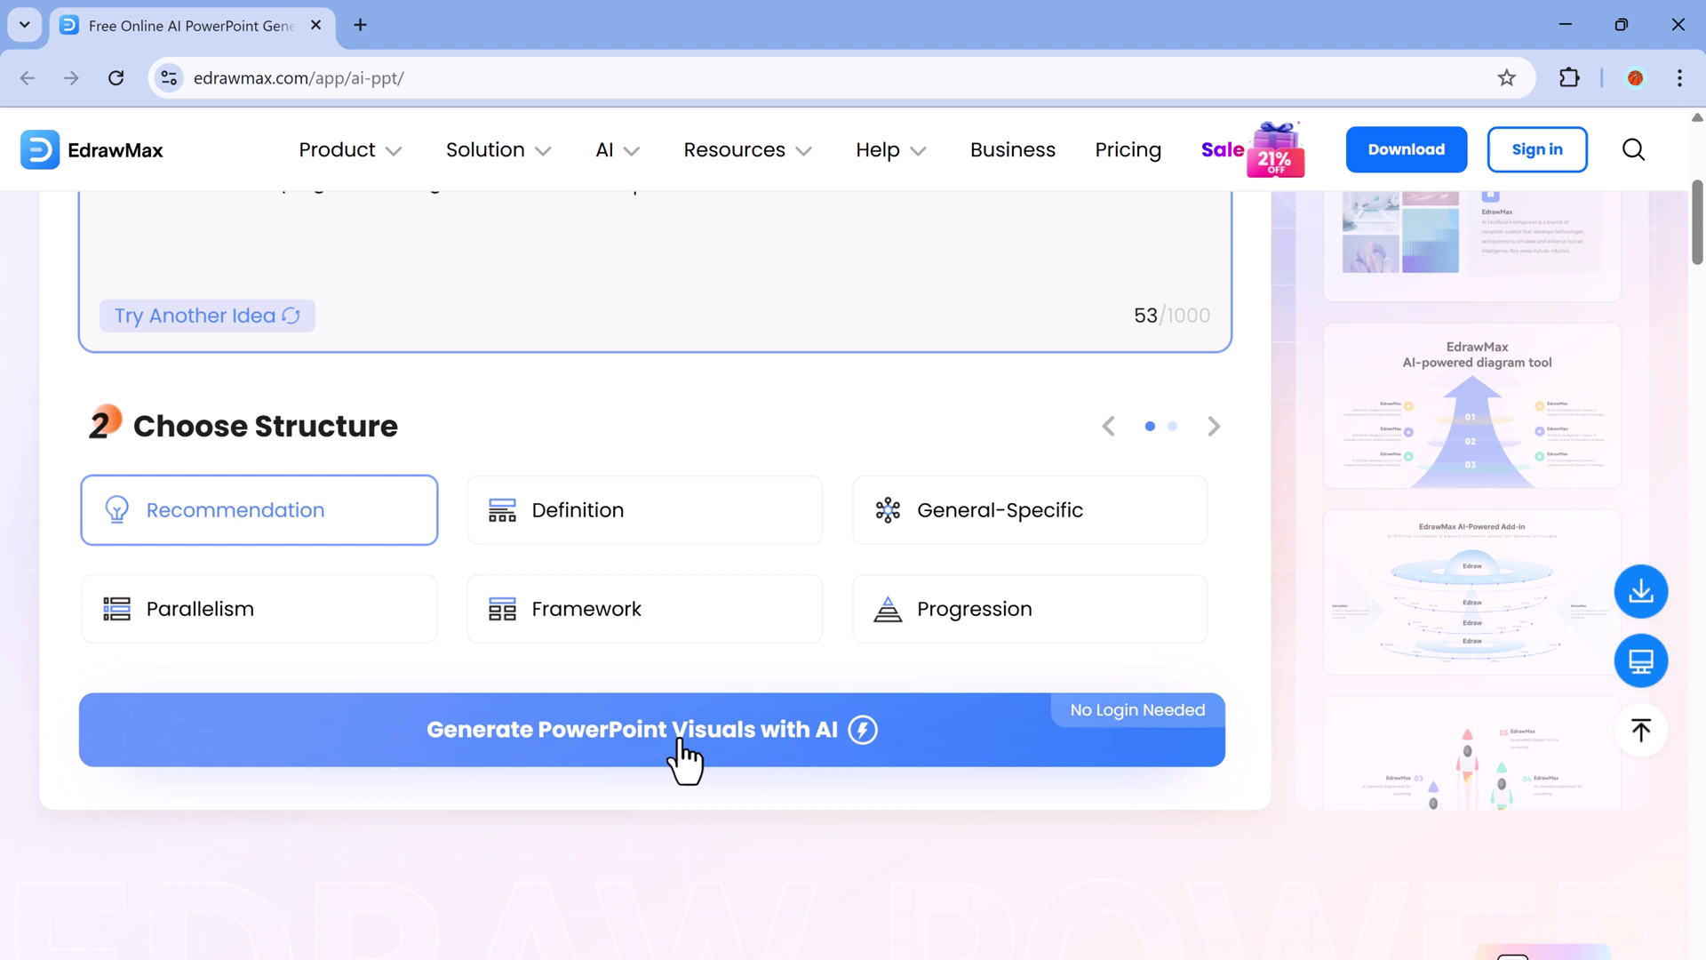
{"action": "left_click", "coordinate": [685, 759]}
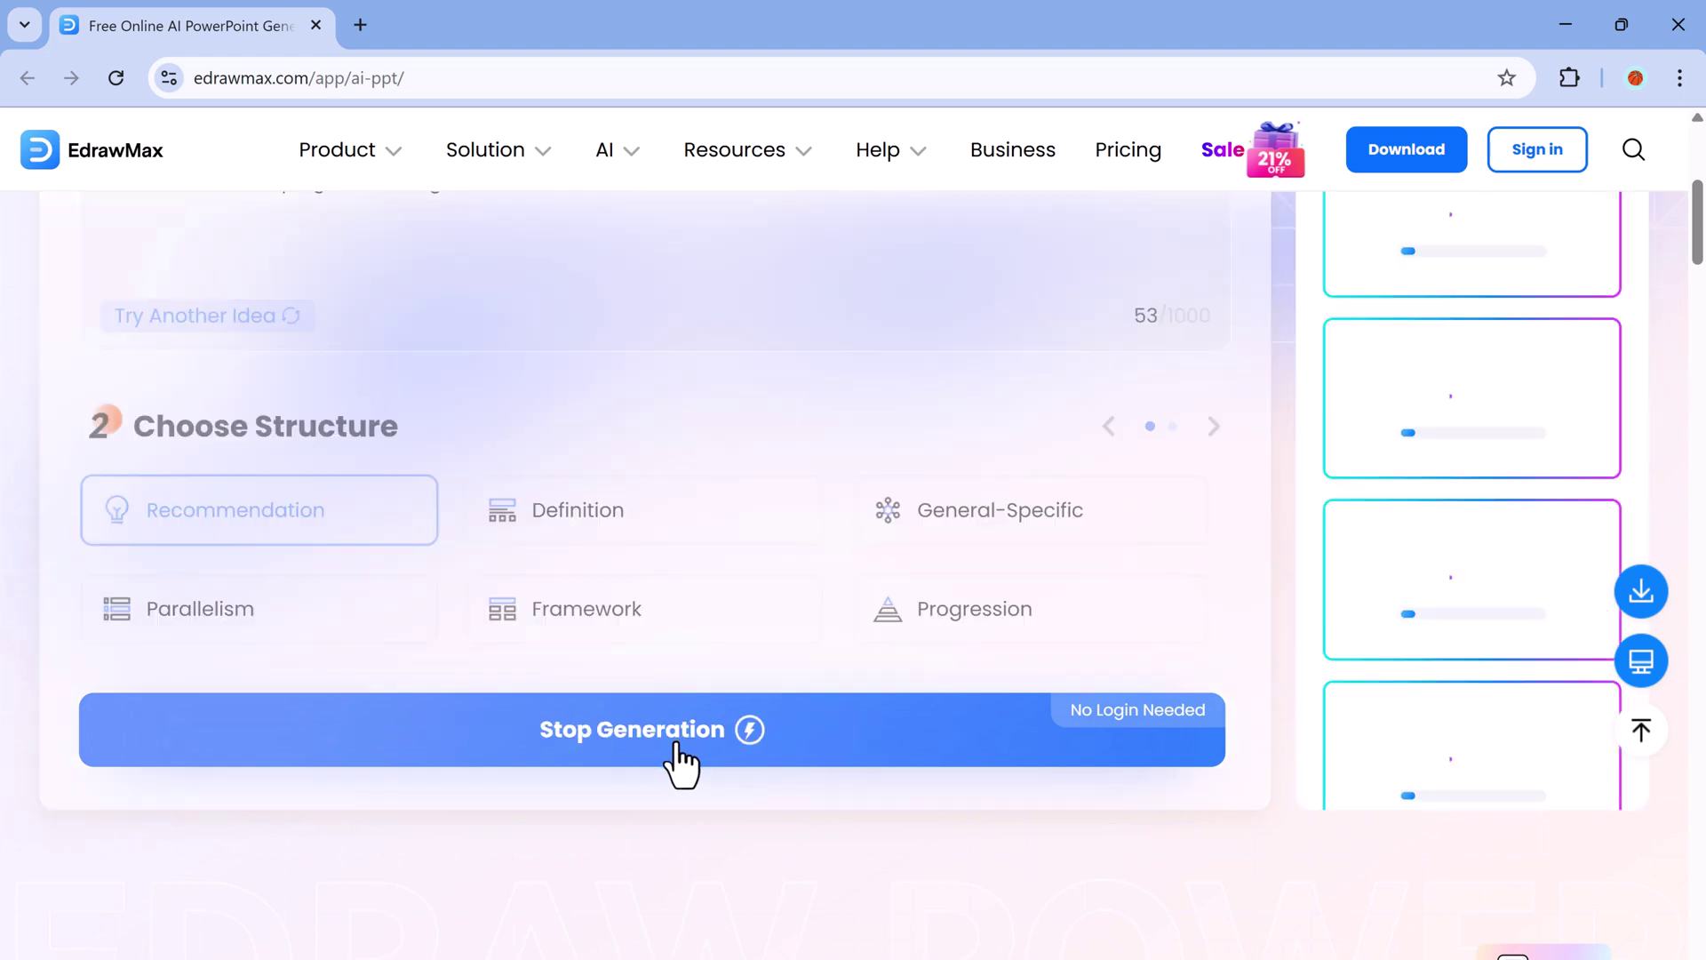
Step: Preview the puzzle-piece Social Media slide and the Comparison circle slide
{"action": "scroll", "coordinate": [761, 663], "scroll_direction": "up", "scroll_amount": 2}
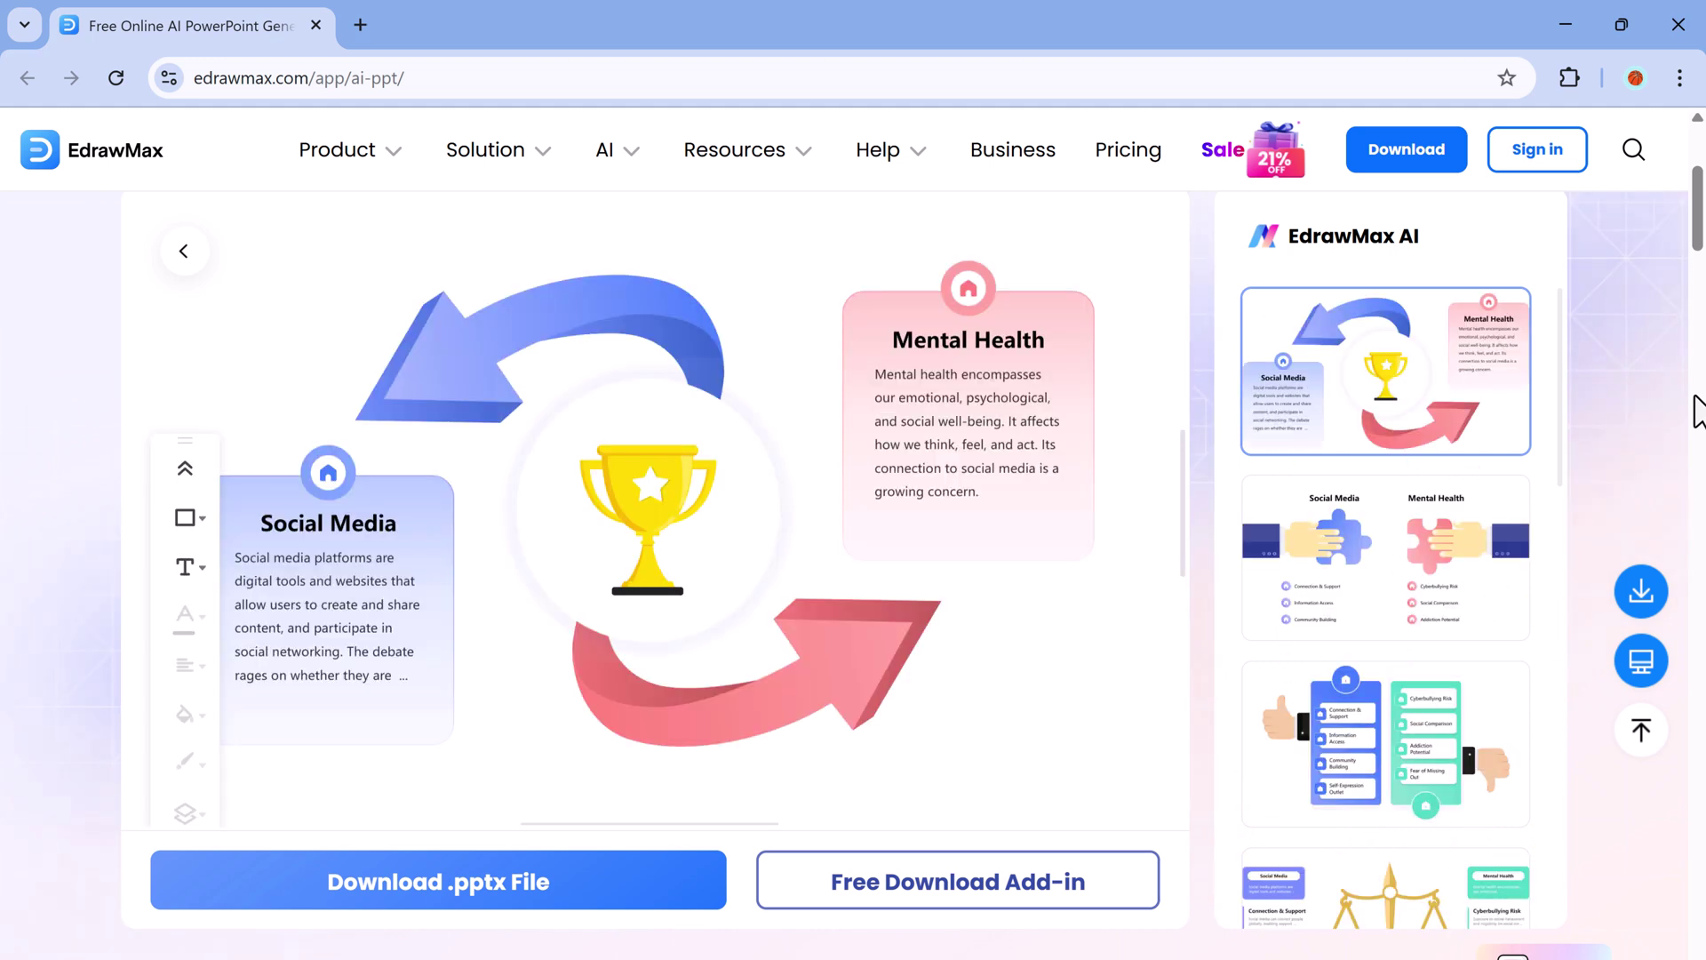
{"action": "left_click", "coordinate": [1402, 537]}
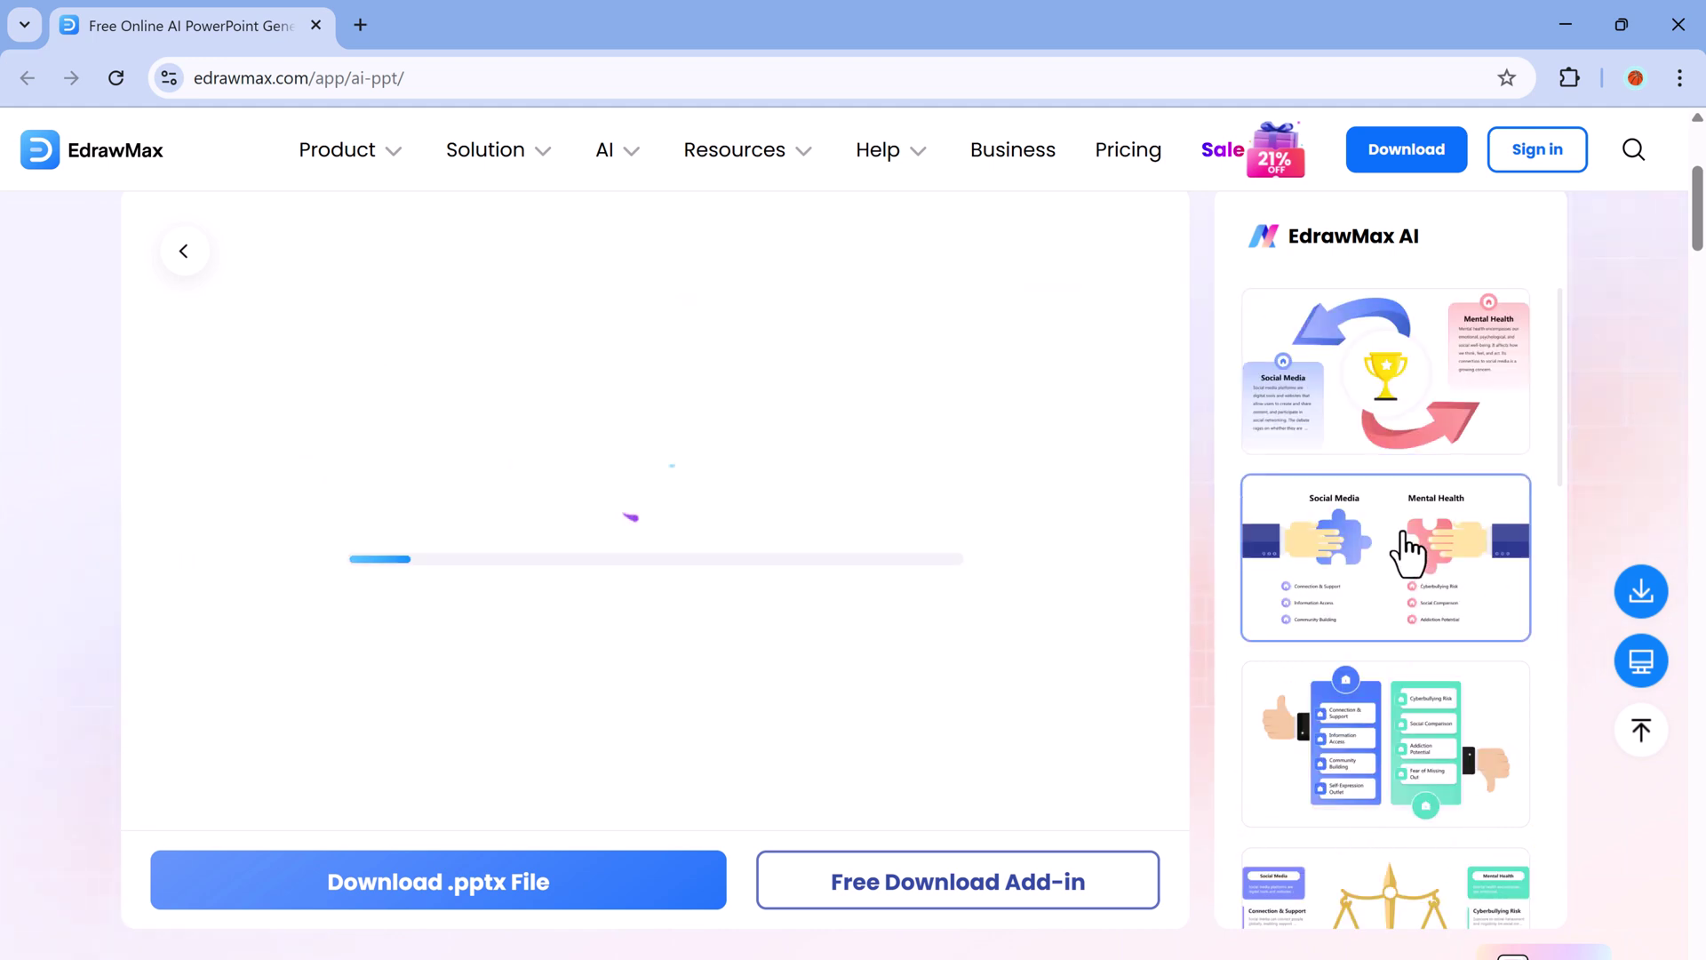
{"action": "scroll", "coordinate": [1421, 569], "scroll_direction": "down", "scroll_amount": 2}
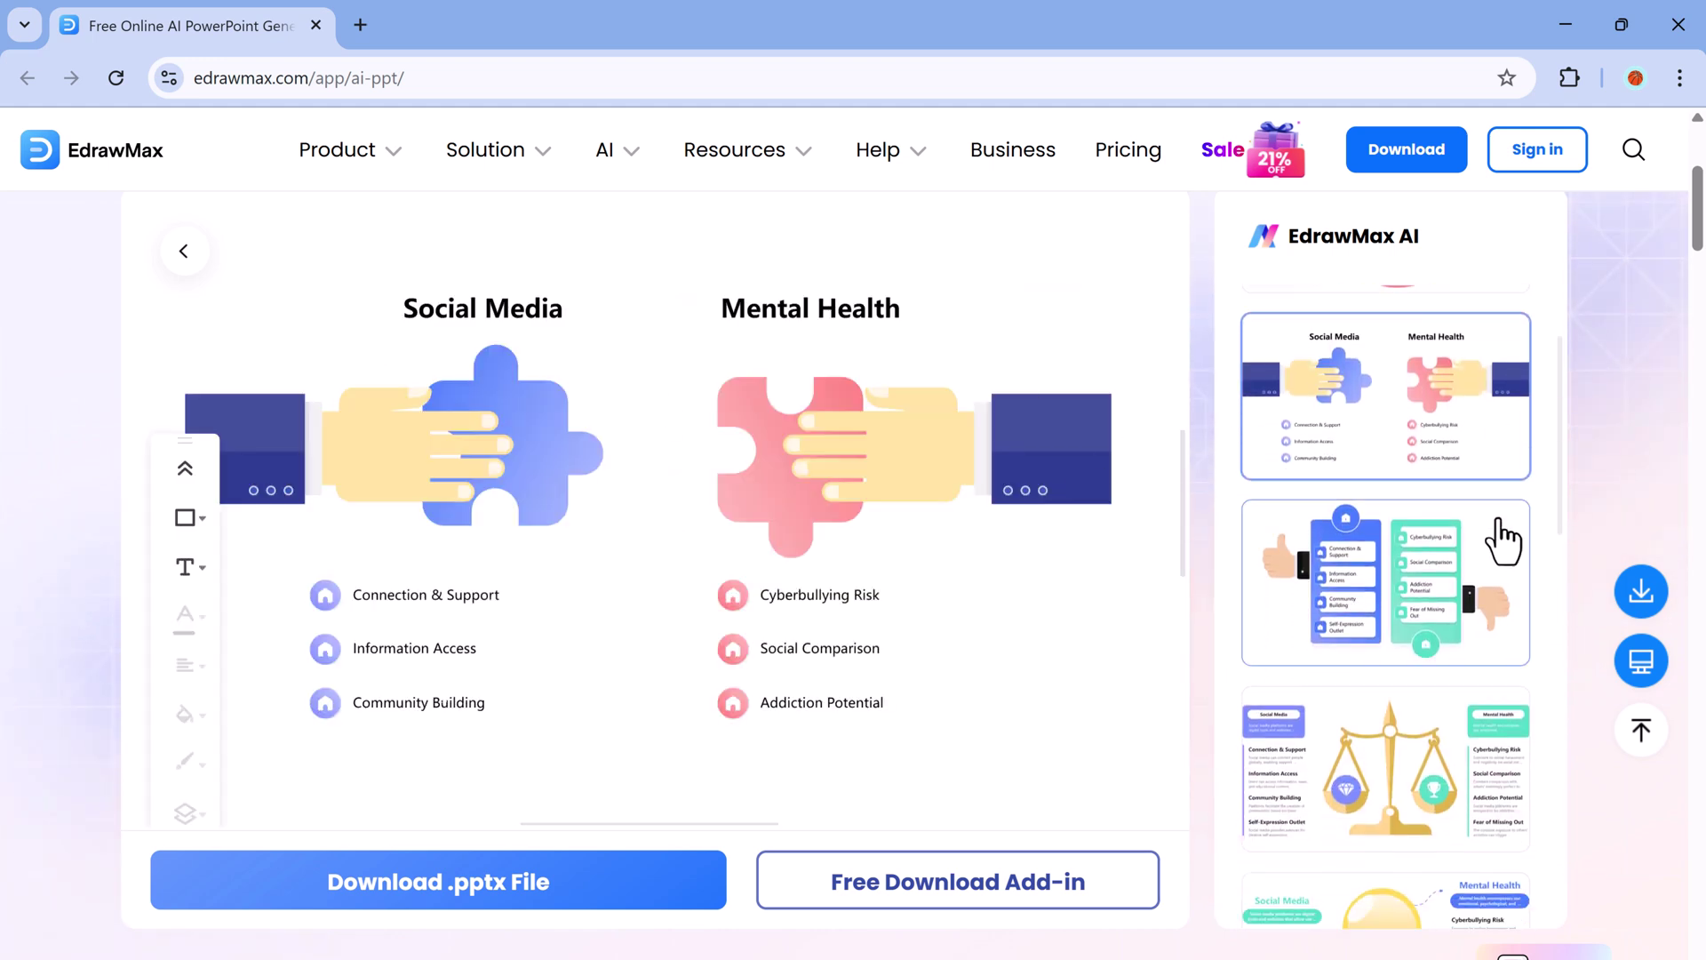
{"action": "scroll", "coordinate": [1488, 497], "scroll_direction": "down", "scroll_amount": 4}
{"action": "scroll", "coordinate": [1484, 484], "scroll_direction": "down", "scroll_amount": 4}
{"action": "scroll", "coordinate": [1484, 484], "scroll_direction": "down", "scroll_amount": 4}
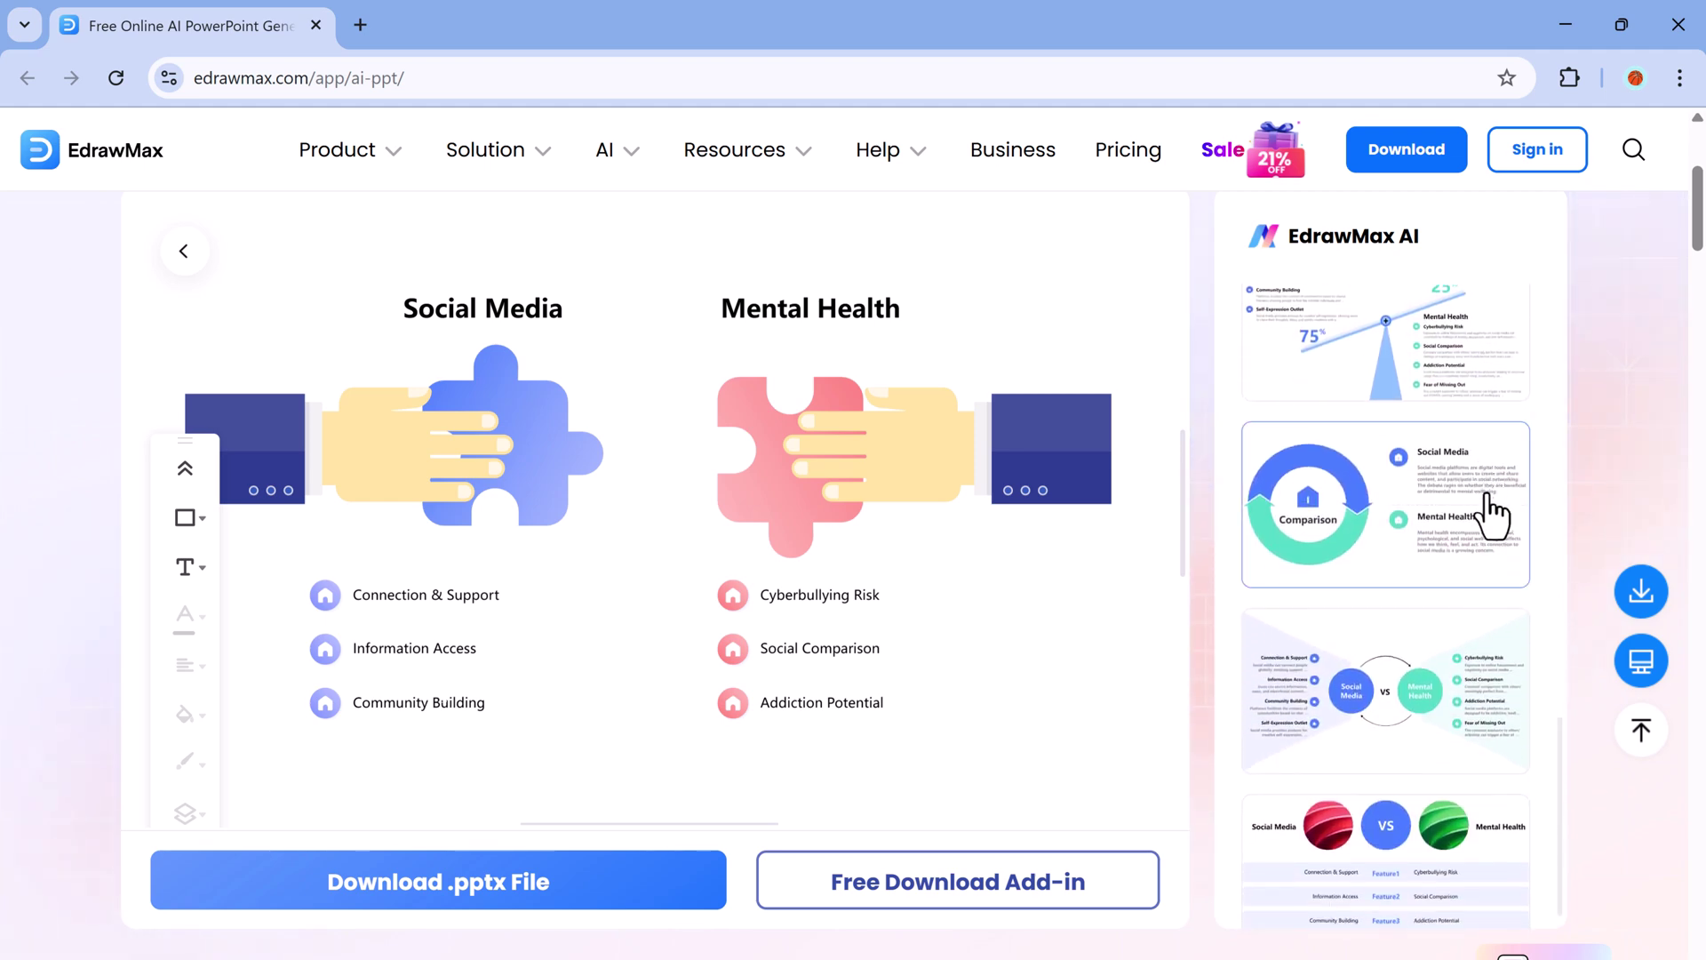
{"action": "left_click", "coordinate": [1493, 511]}
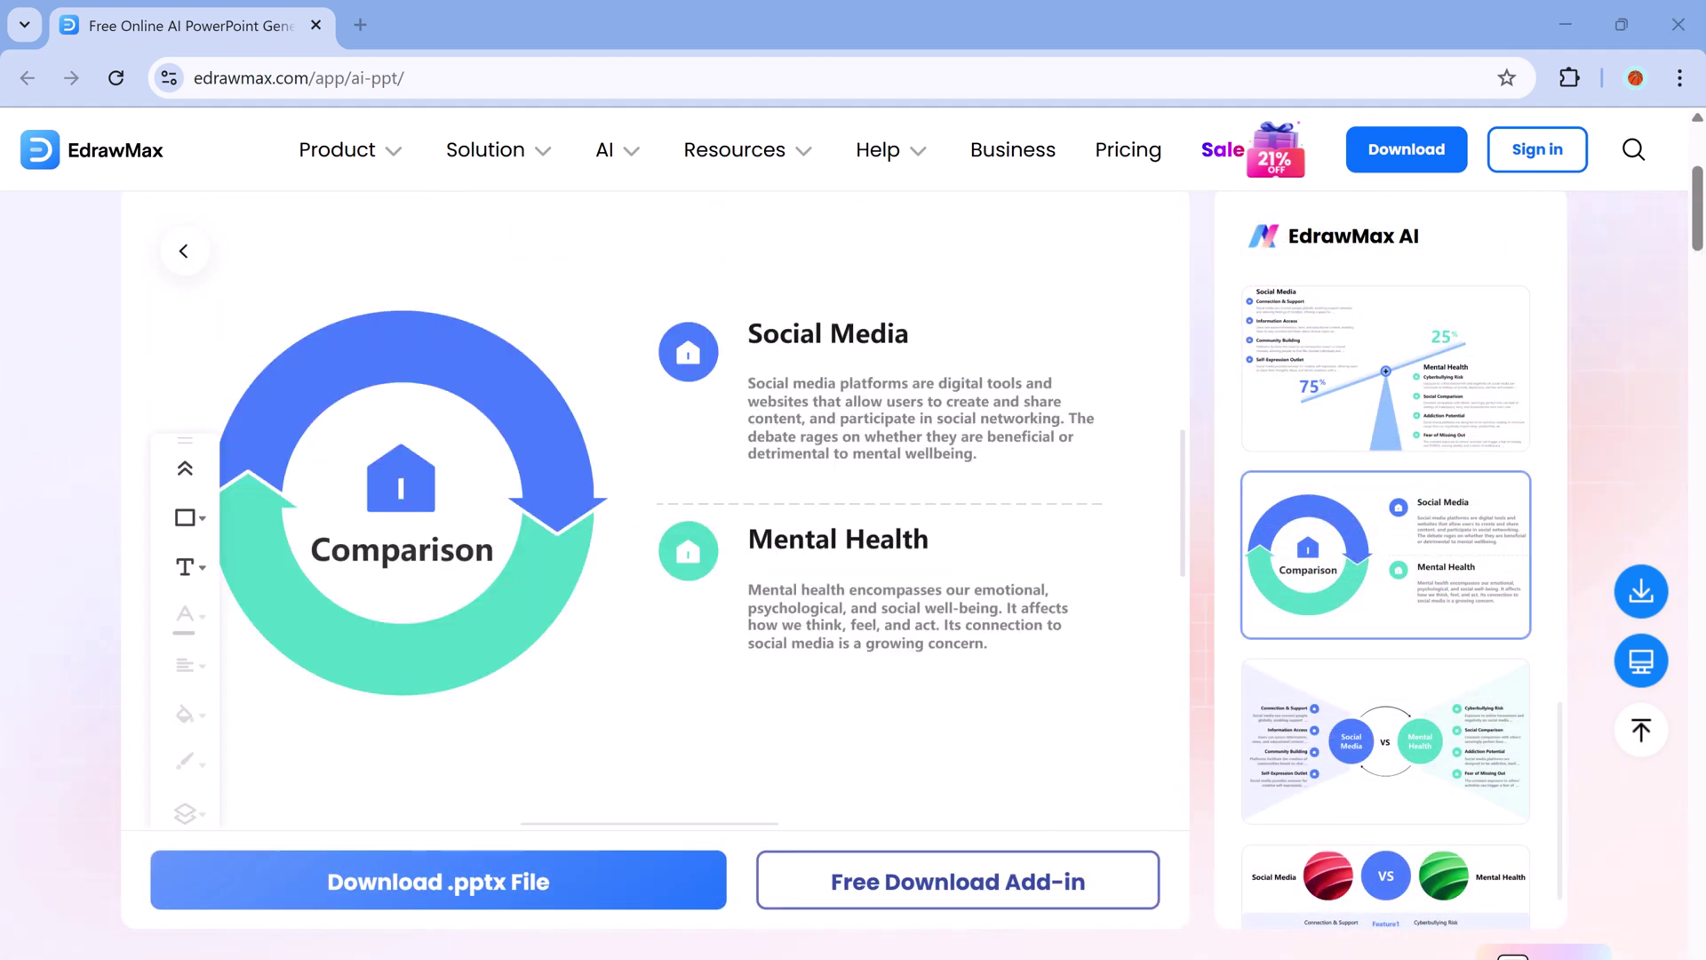
Step: Download the slides as a .pptx file and scroll to the add-in install section
{"action": "left_click", "coordinate": [993, 914]}
{"action": "scroll", "coordinate": [896, 879], "scroll_direction": "down", "scroll_amount": 5}
{"action": "scroll", "coordinate": [898, 899], "scroll_direction": "down", "scroll_amount": 5}
{"action": "scroll", "coordinate": [898, 898], "scroll_direction": "down", "scroll_amount": 3}
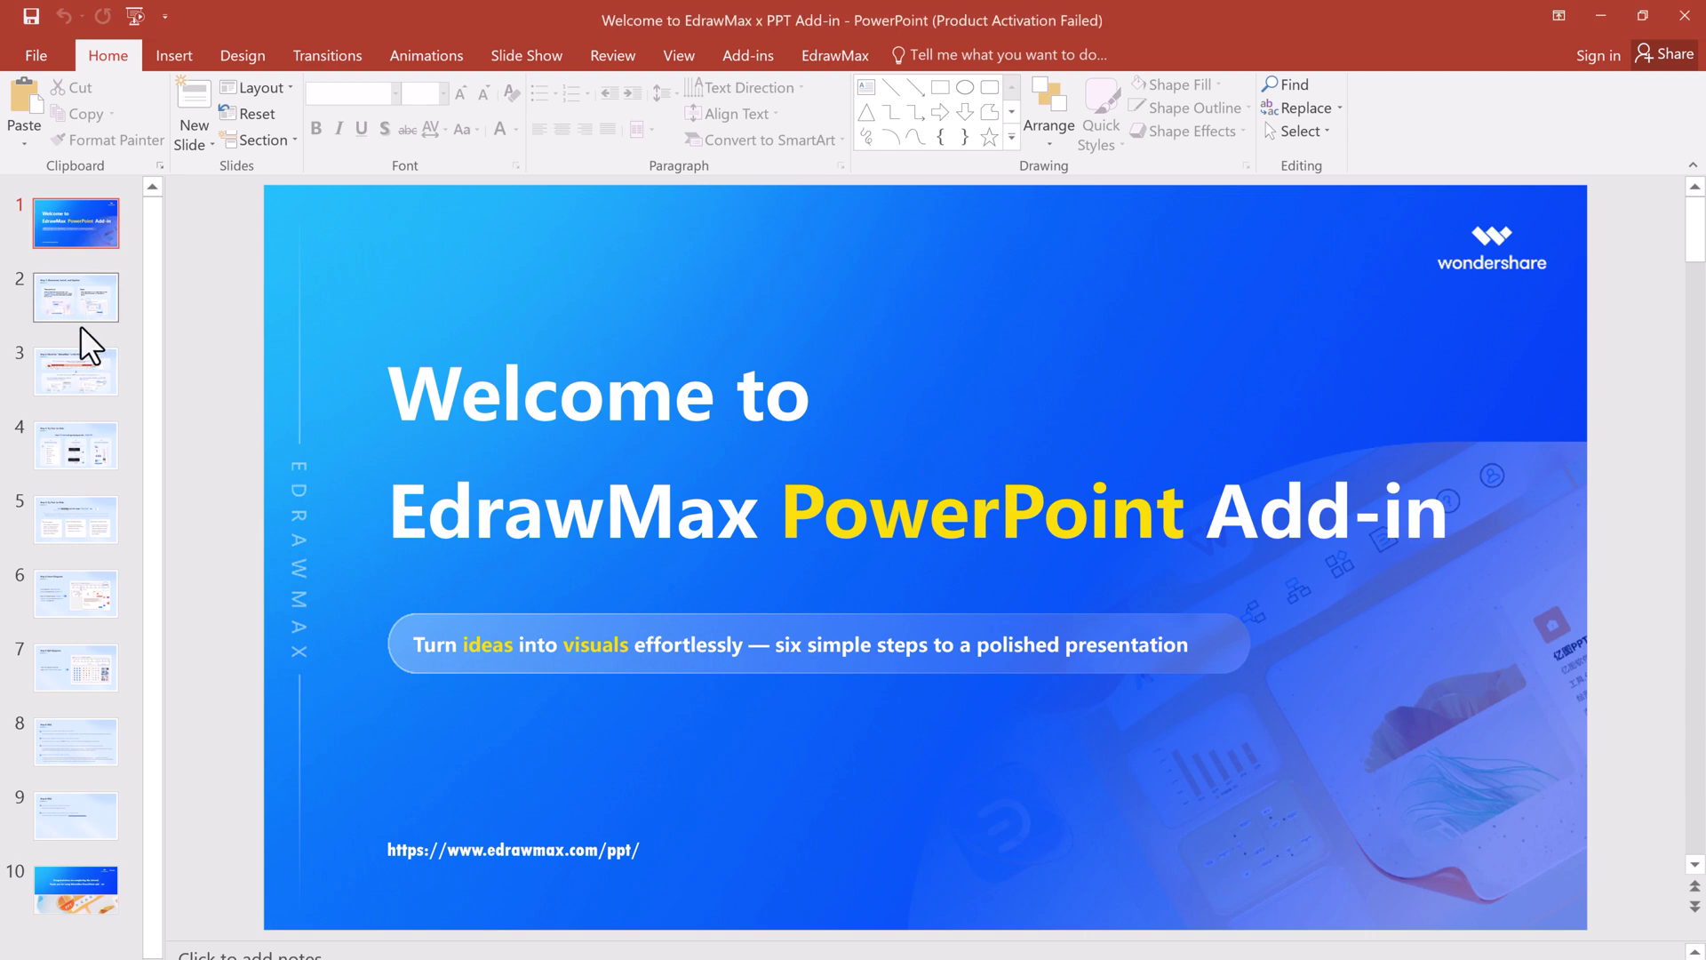
Step: Look through the guide's Step 2 and Step 3 Text-to-Slide slides
{"action": "left_click", "coordinate": [71, 382]}
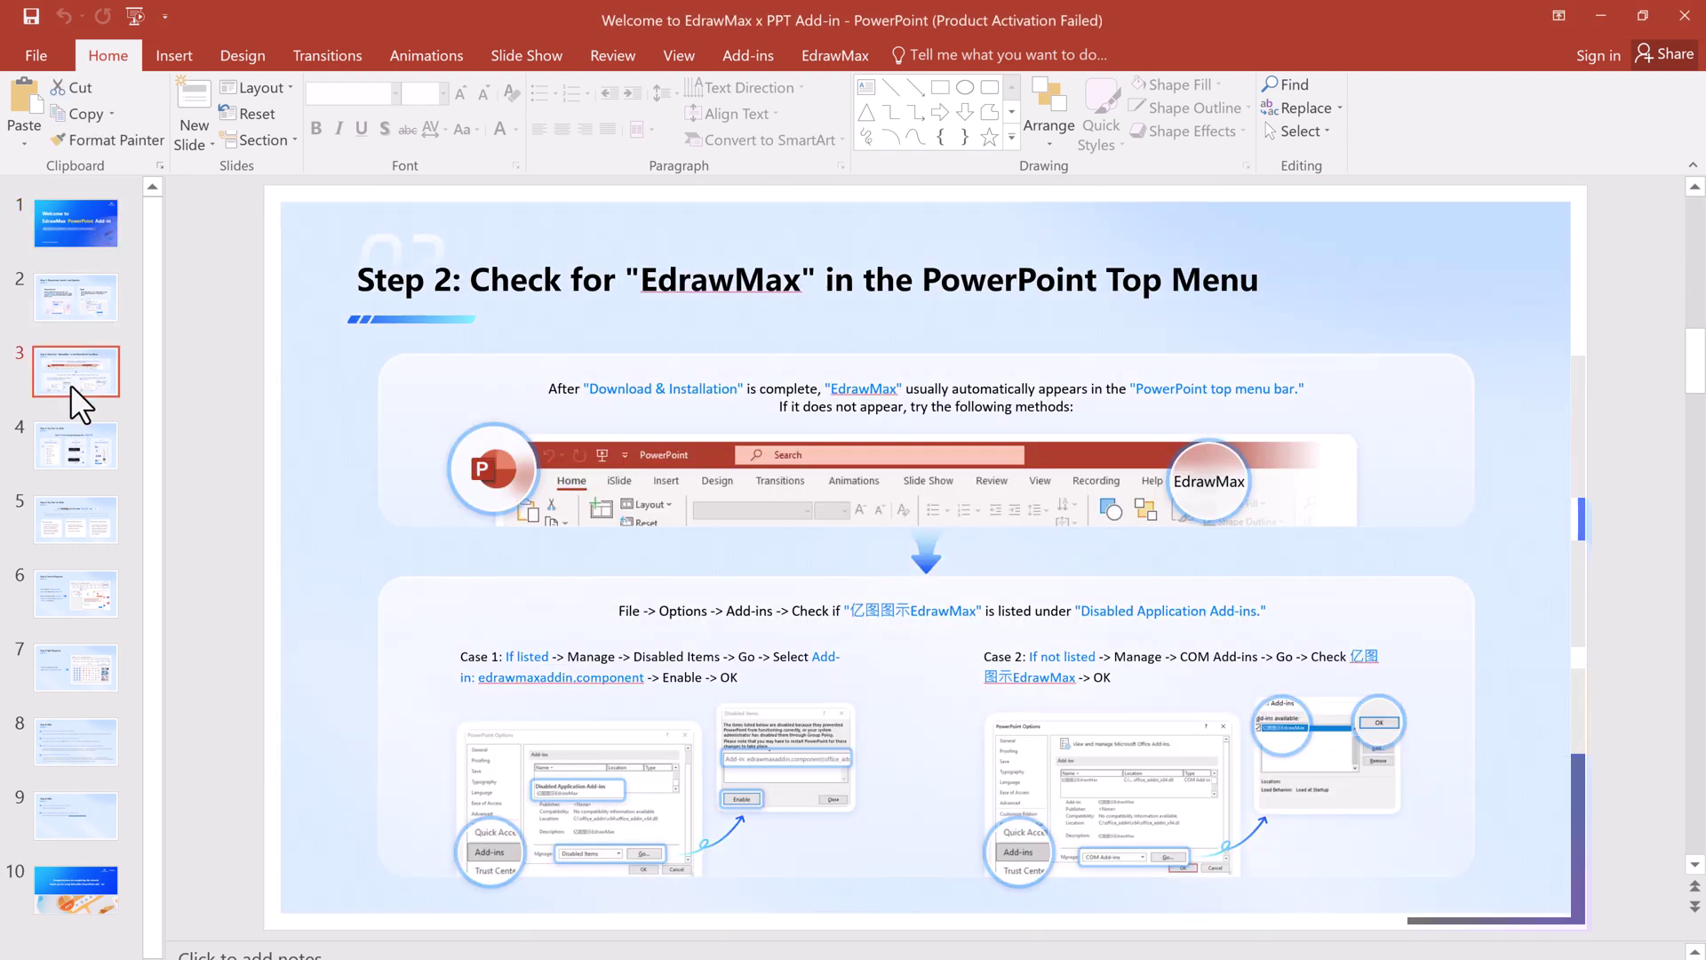
{"action": "left_click", "coordinate": [84, 441]}
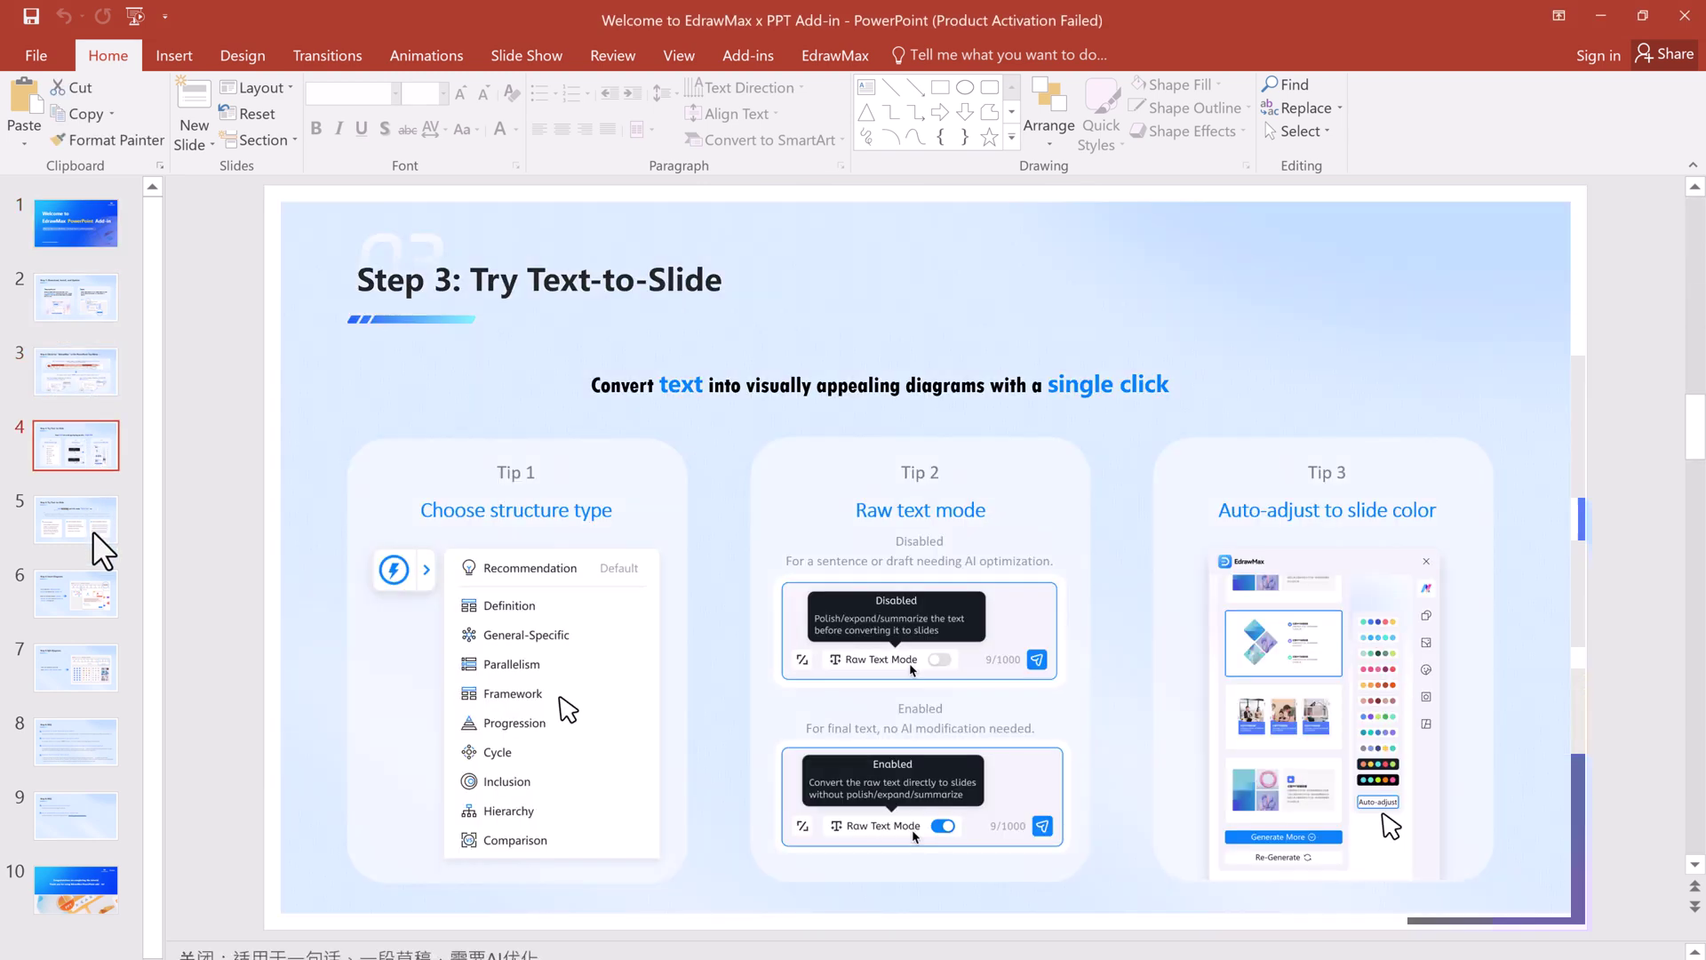
{"action": "left_click", "coordinate": [835, 54]}
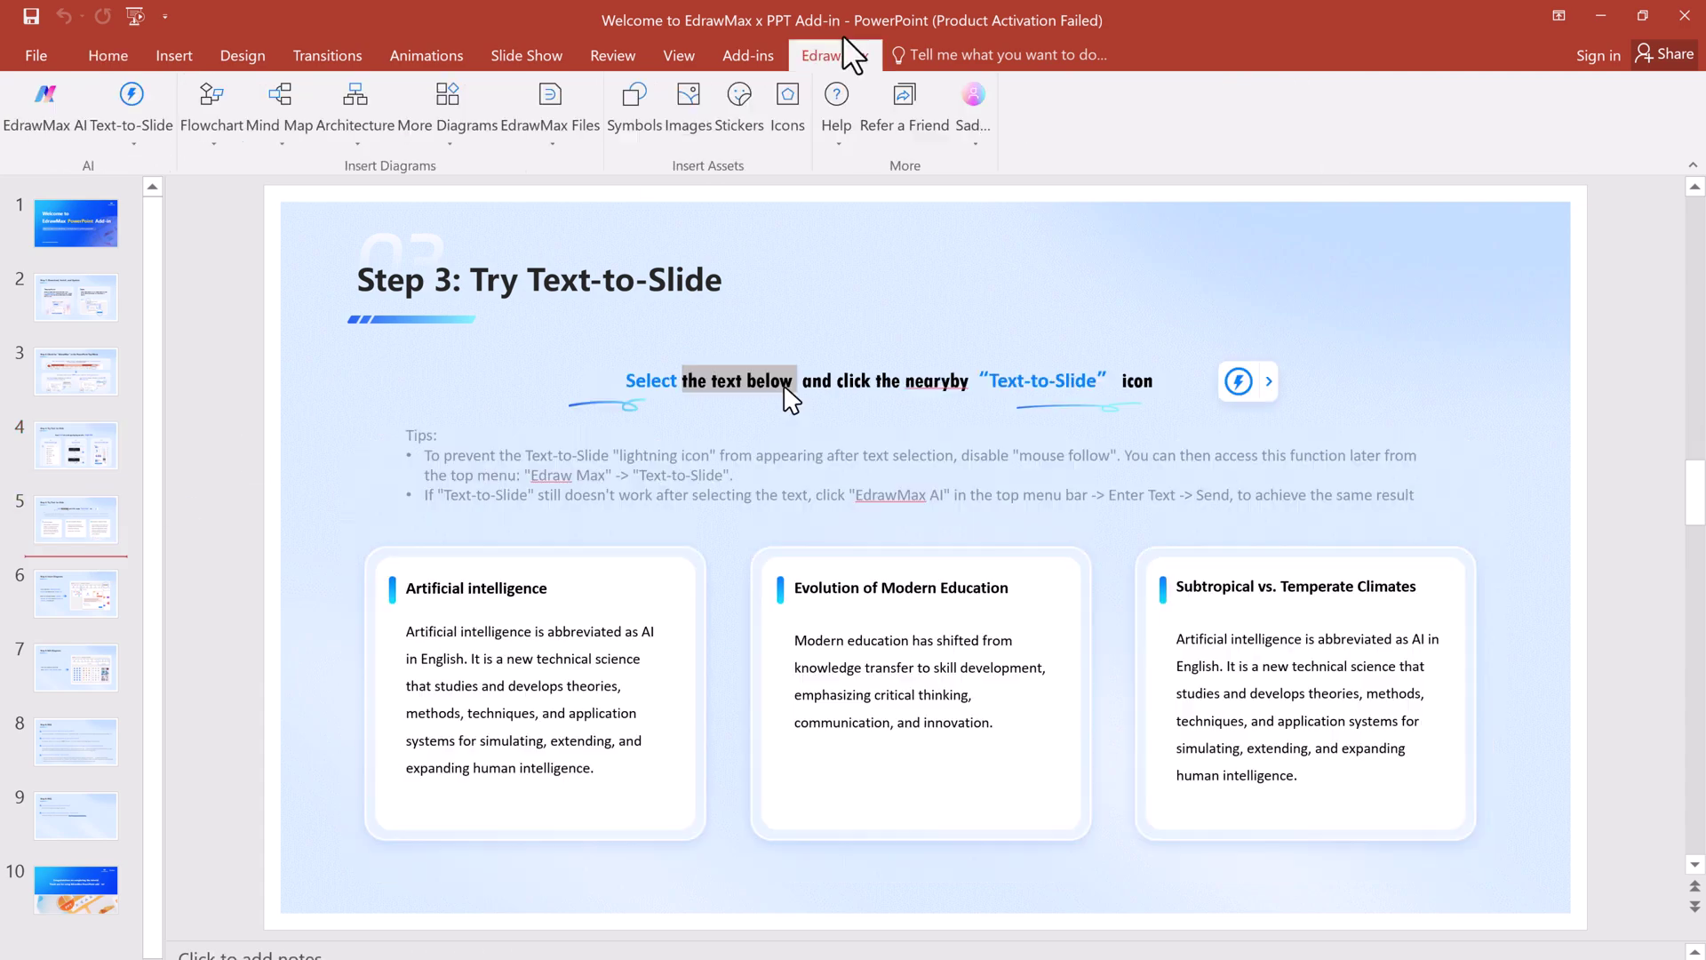
Step: Create a new blank presentation and open the EdrawMax AI assistant
{"action": "left_click", "coordinate": [32, 58]}
{"action": "left_click", "coordinate": [64, 138]}
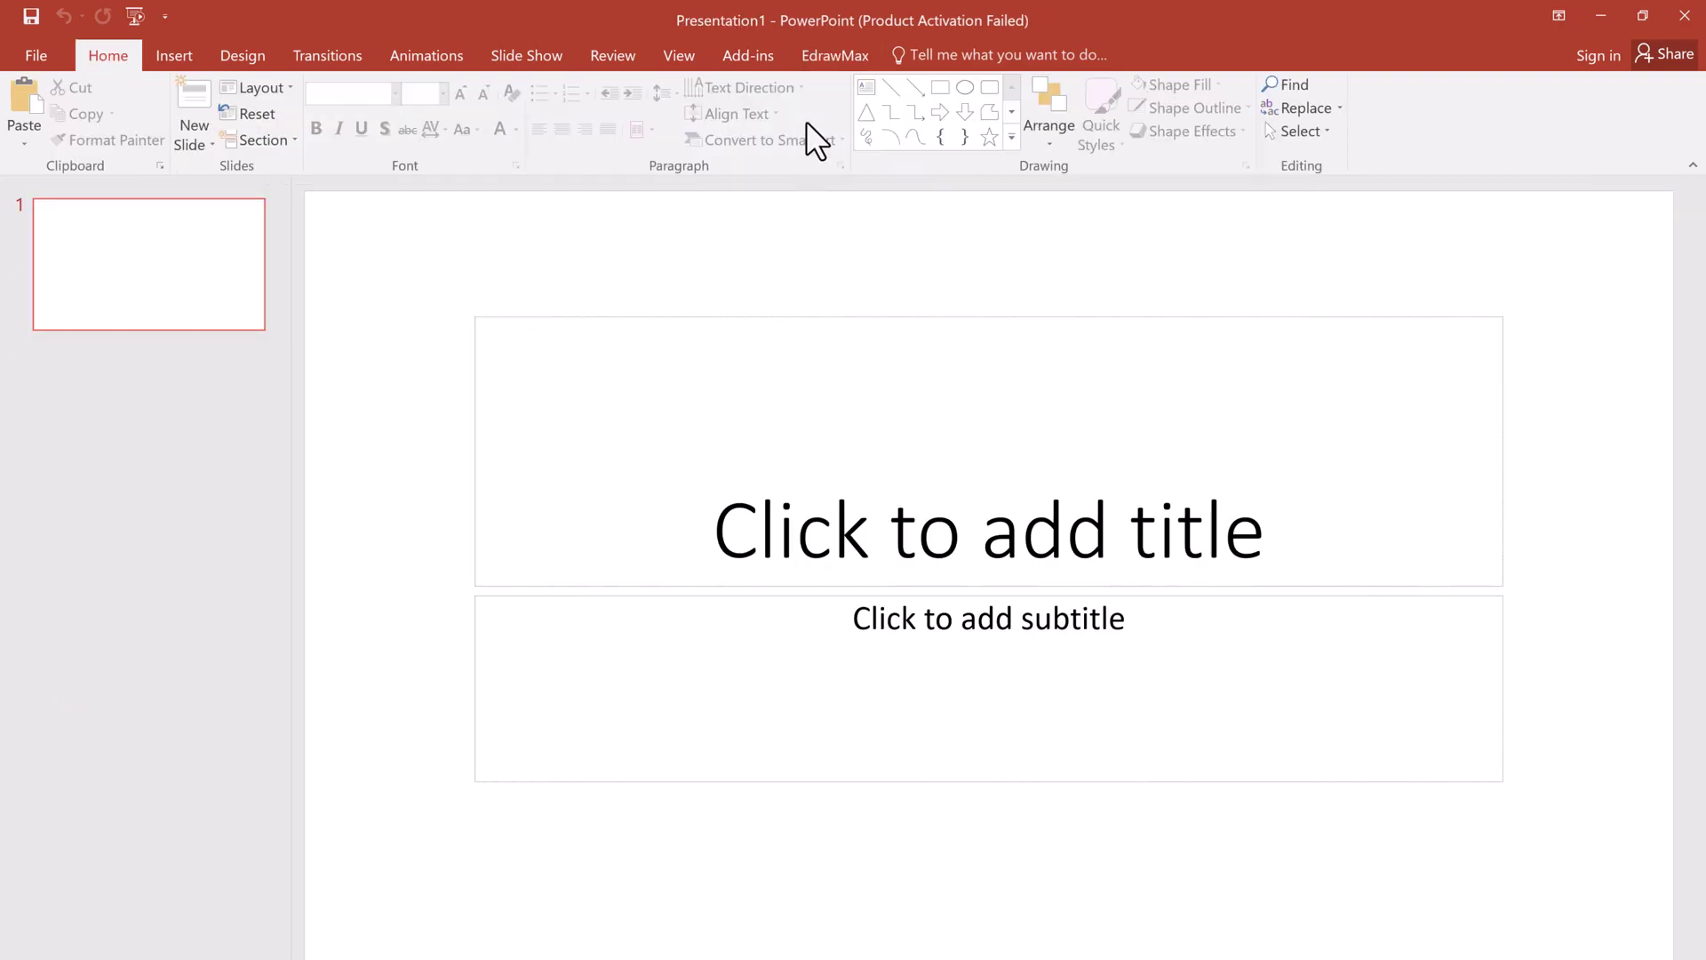
{"action": "left_click", "coordinate": [833, 55]}
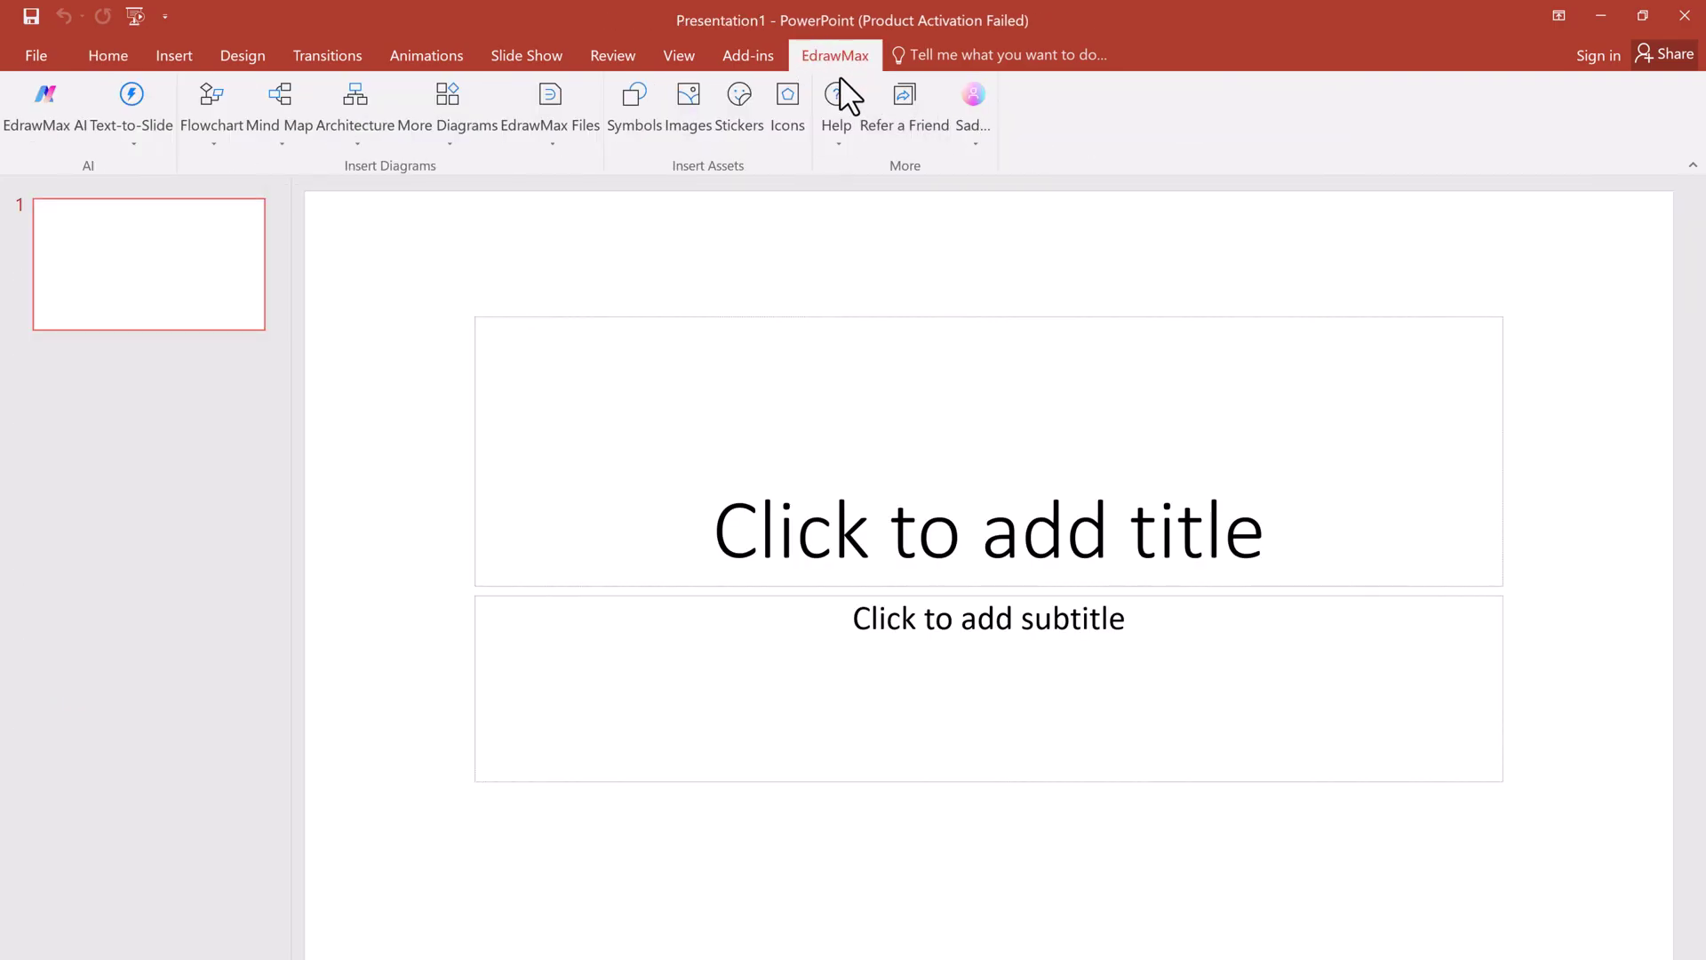
{"action": "left_click", "coordinate": [51, 139]}
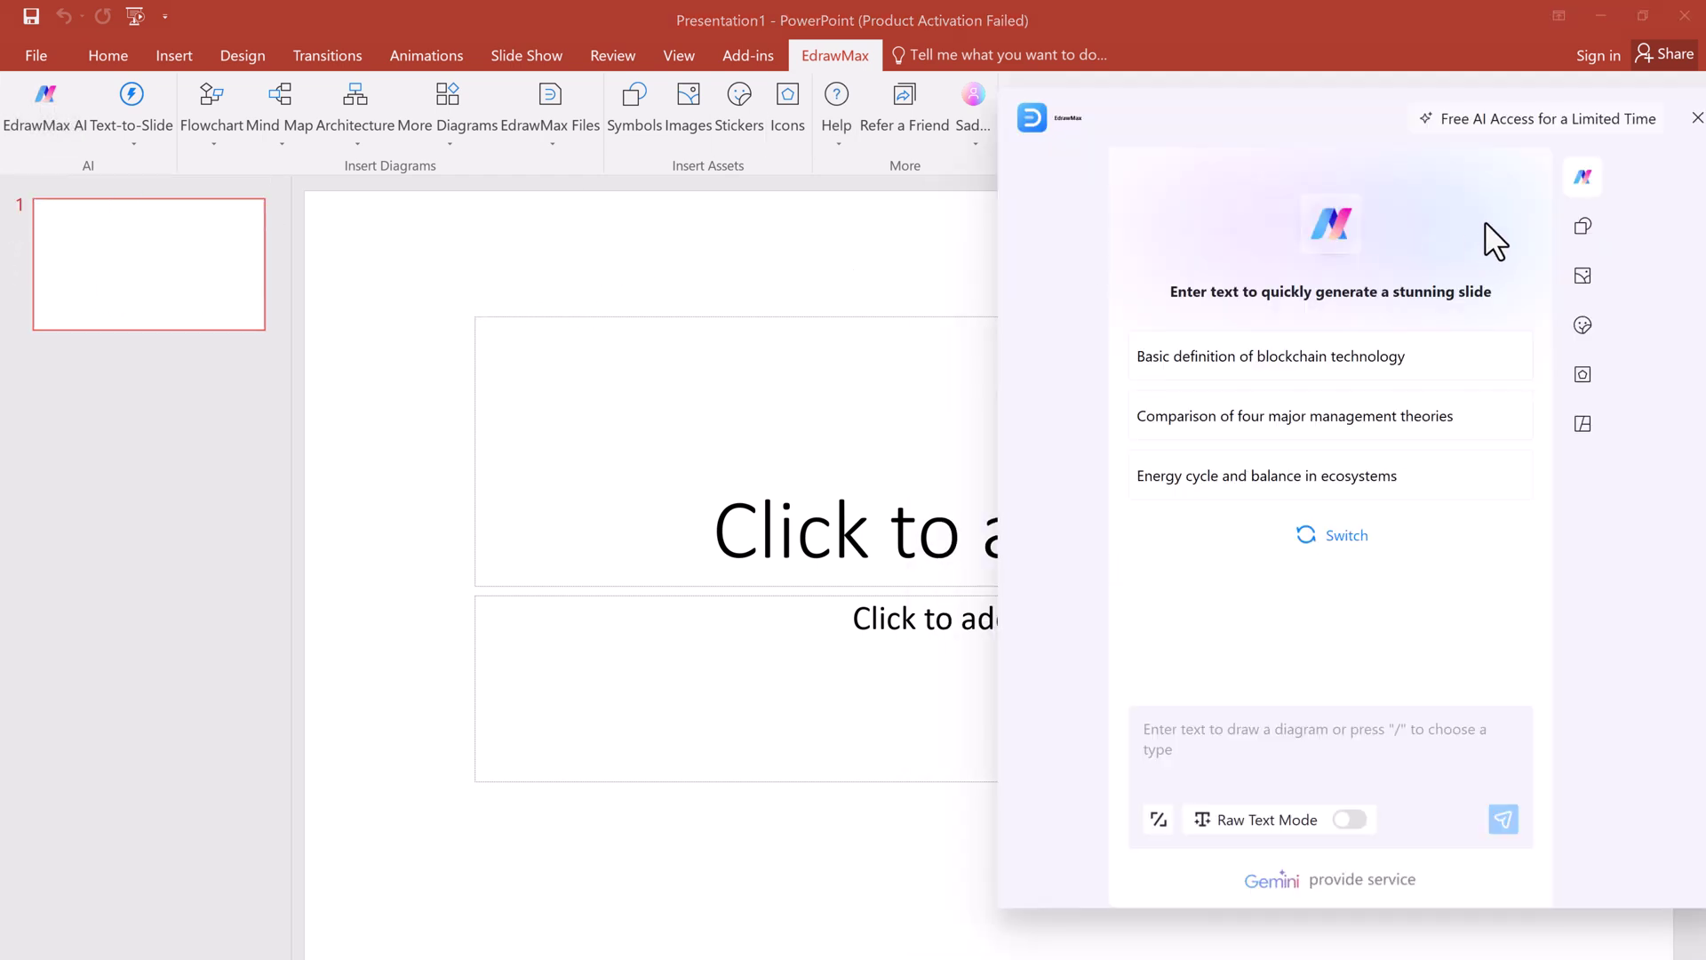
Step: Generate infographic slides from the prompt 'How to Build a Personal Brand'
{"action": "left_click", "coordinate": [1255, 750]}
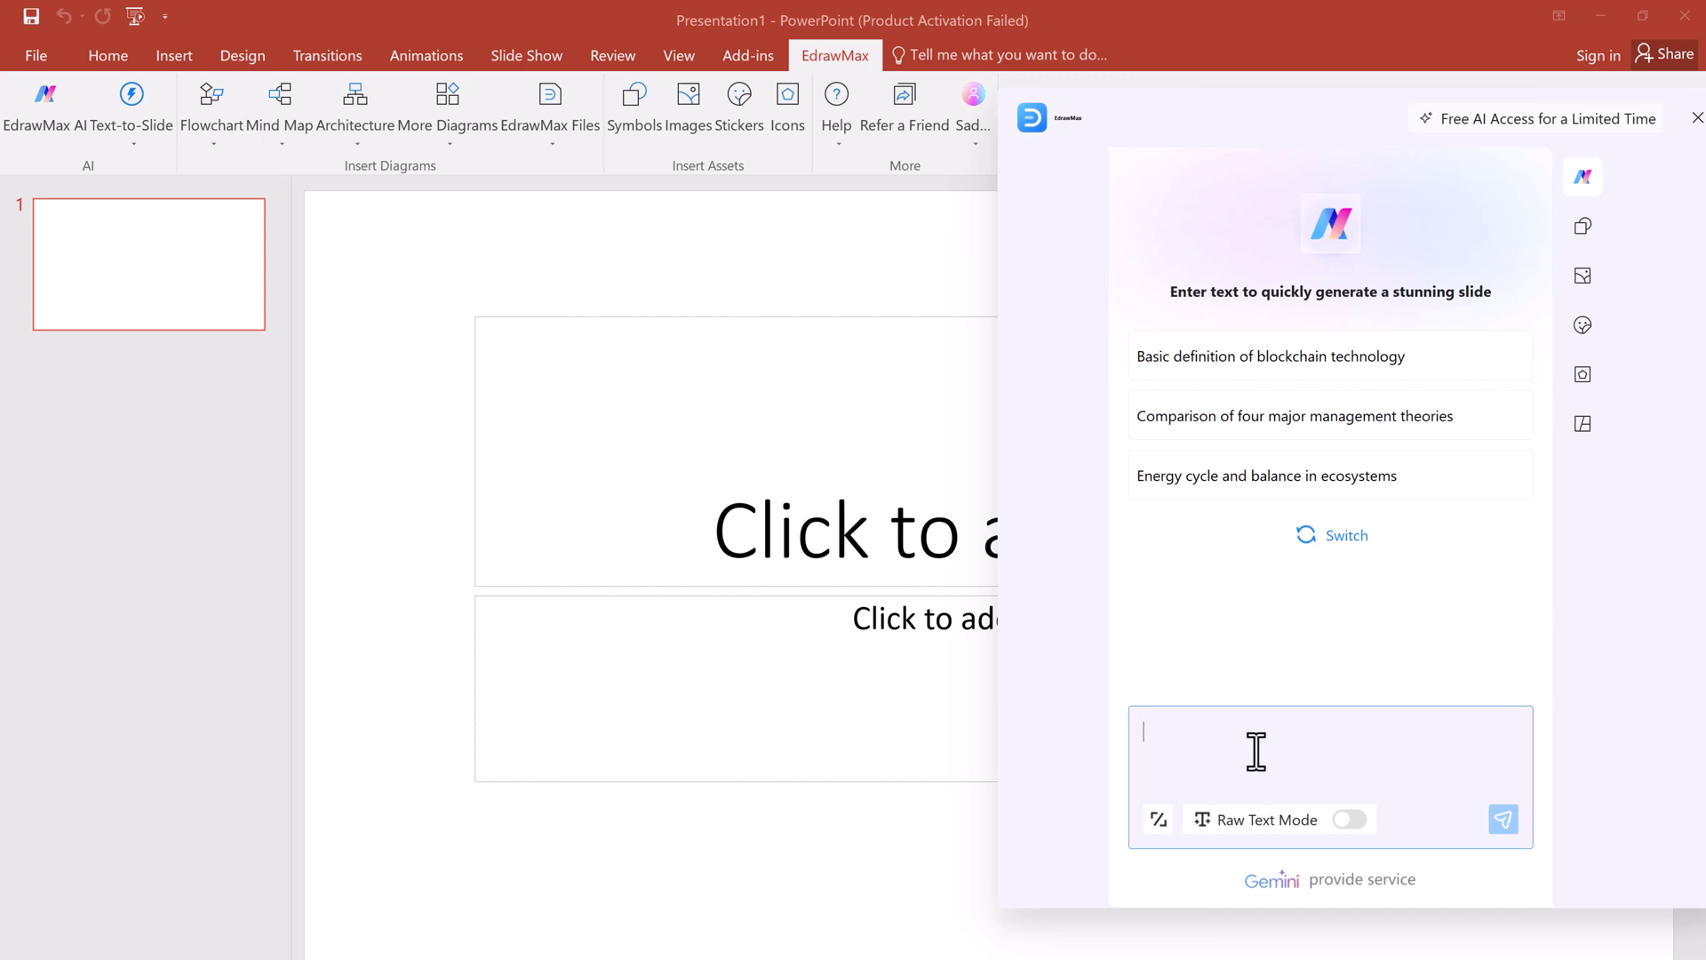
{"action": "type", "text": "How to Build a Personal Brand"}
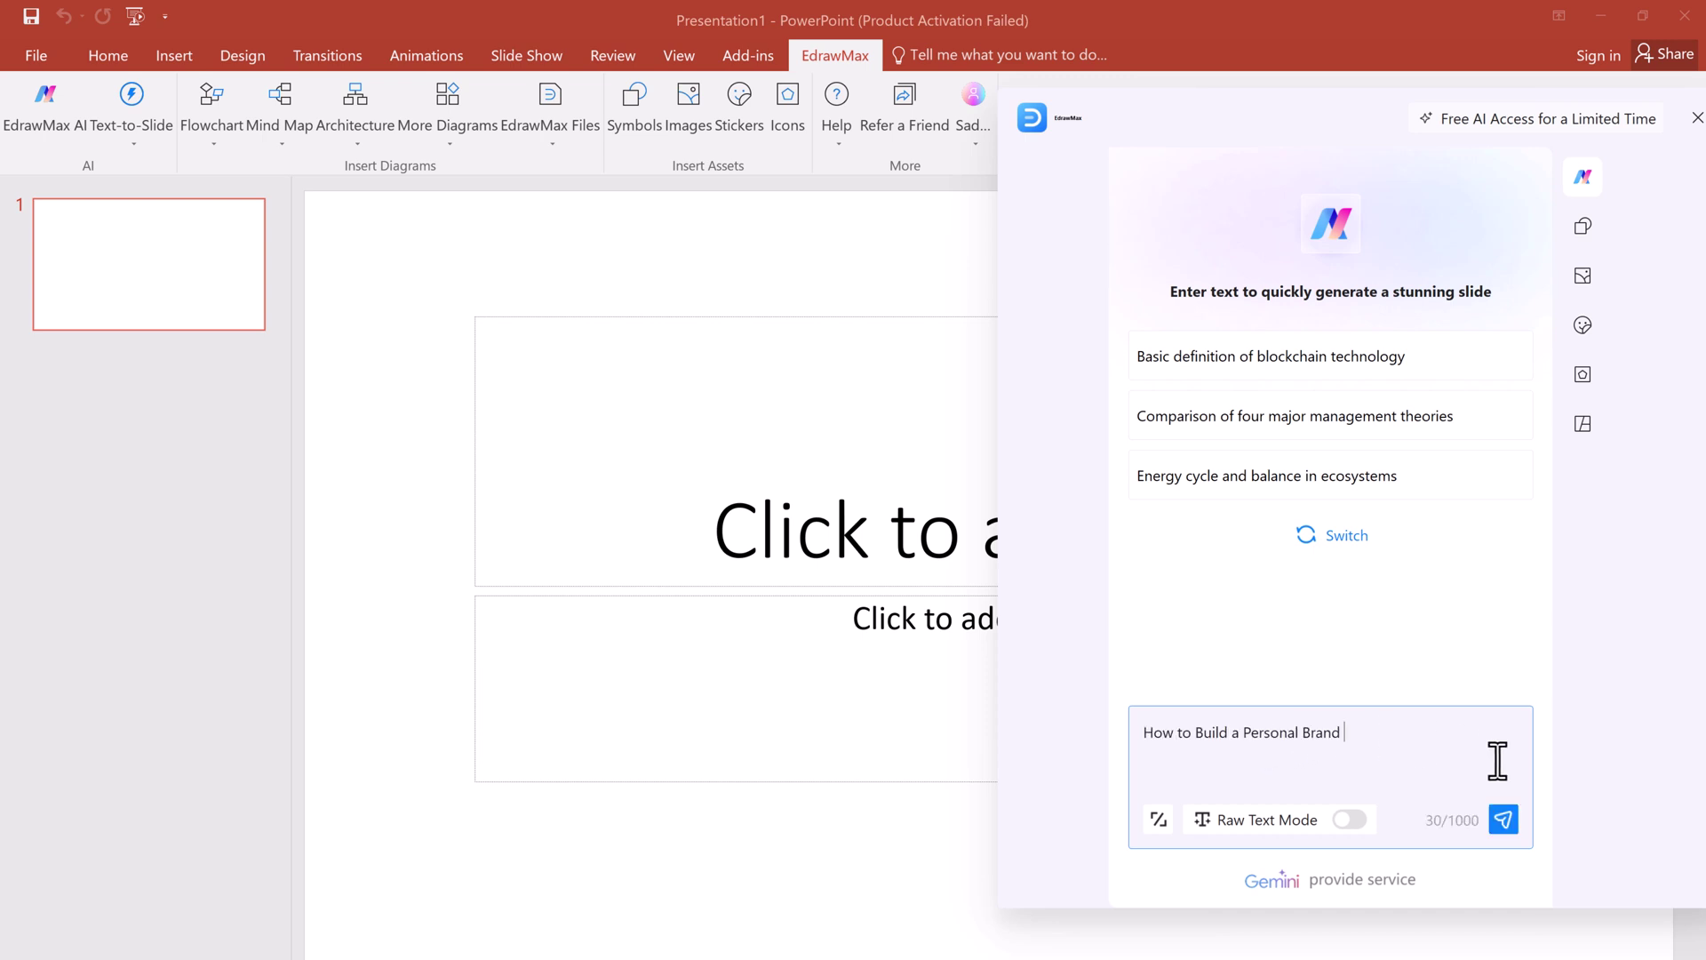
{"action": "left_click", "coordinate": [1503, 820]}
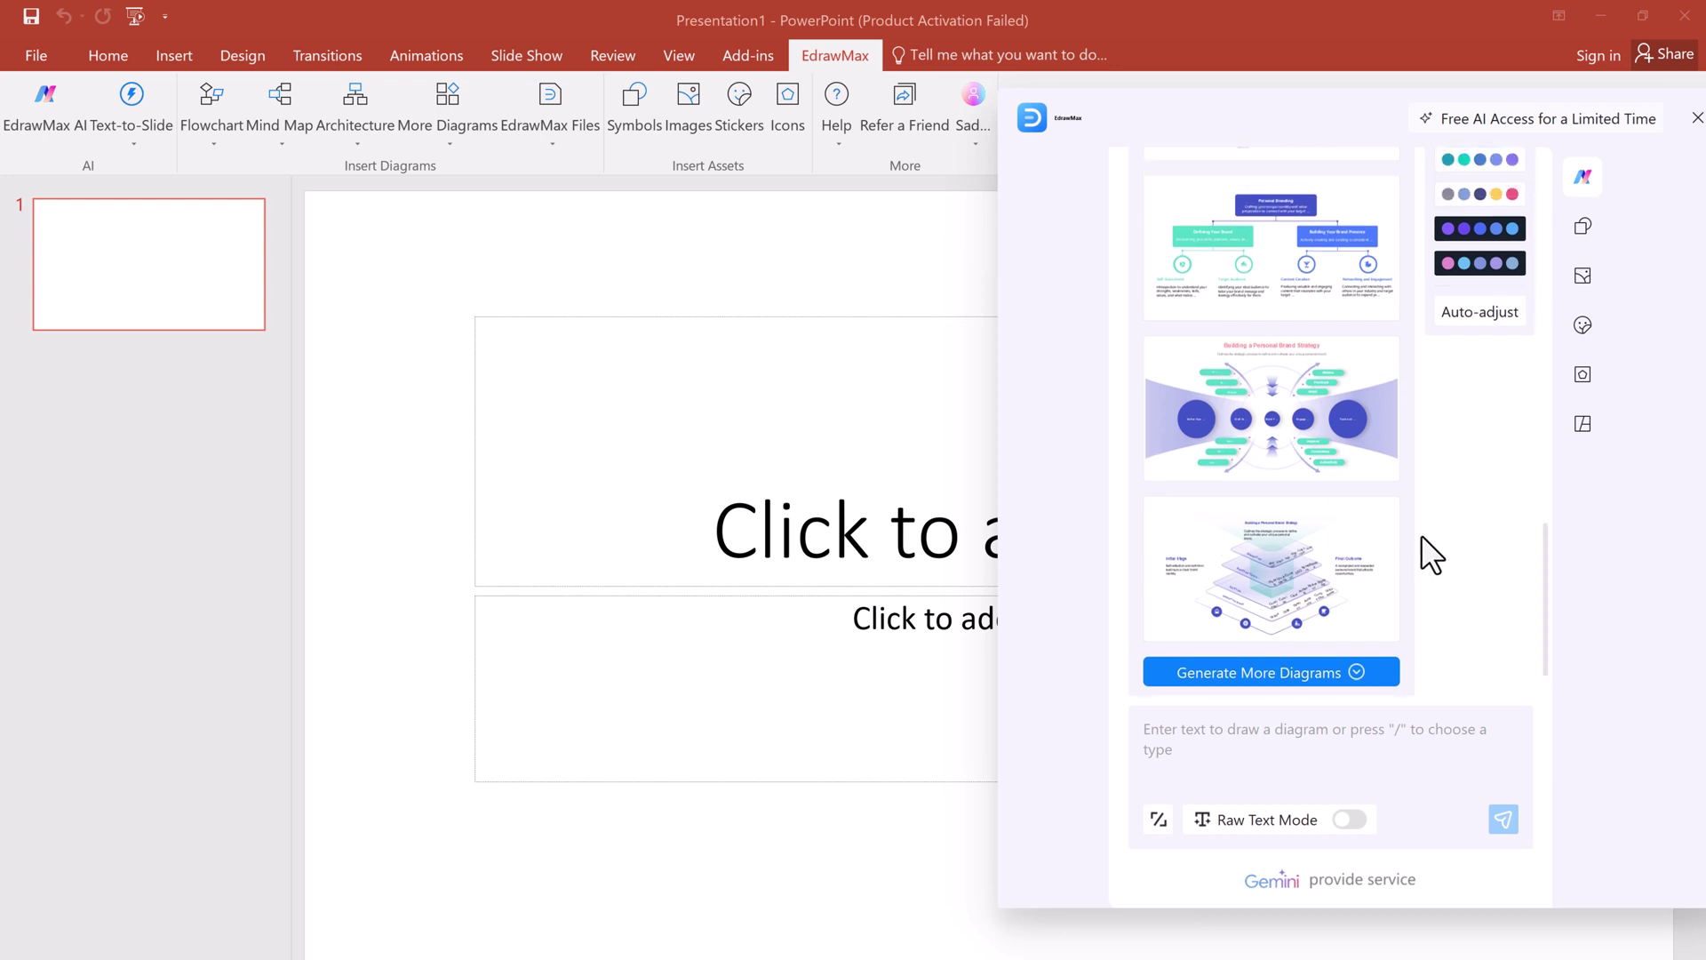
{"action": "scroll", "coordinate": [1421, 536], "scroll_direction": "up", "scroll_amount": 2}
{"action": "scroll", "coordinate": [1420, 536], "scroll_direction": "up", "scroll_amount": 2}
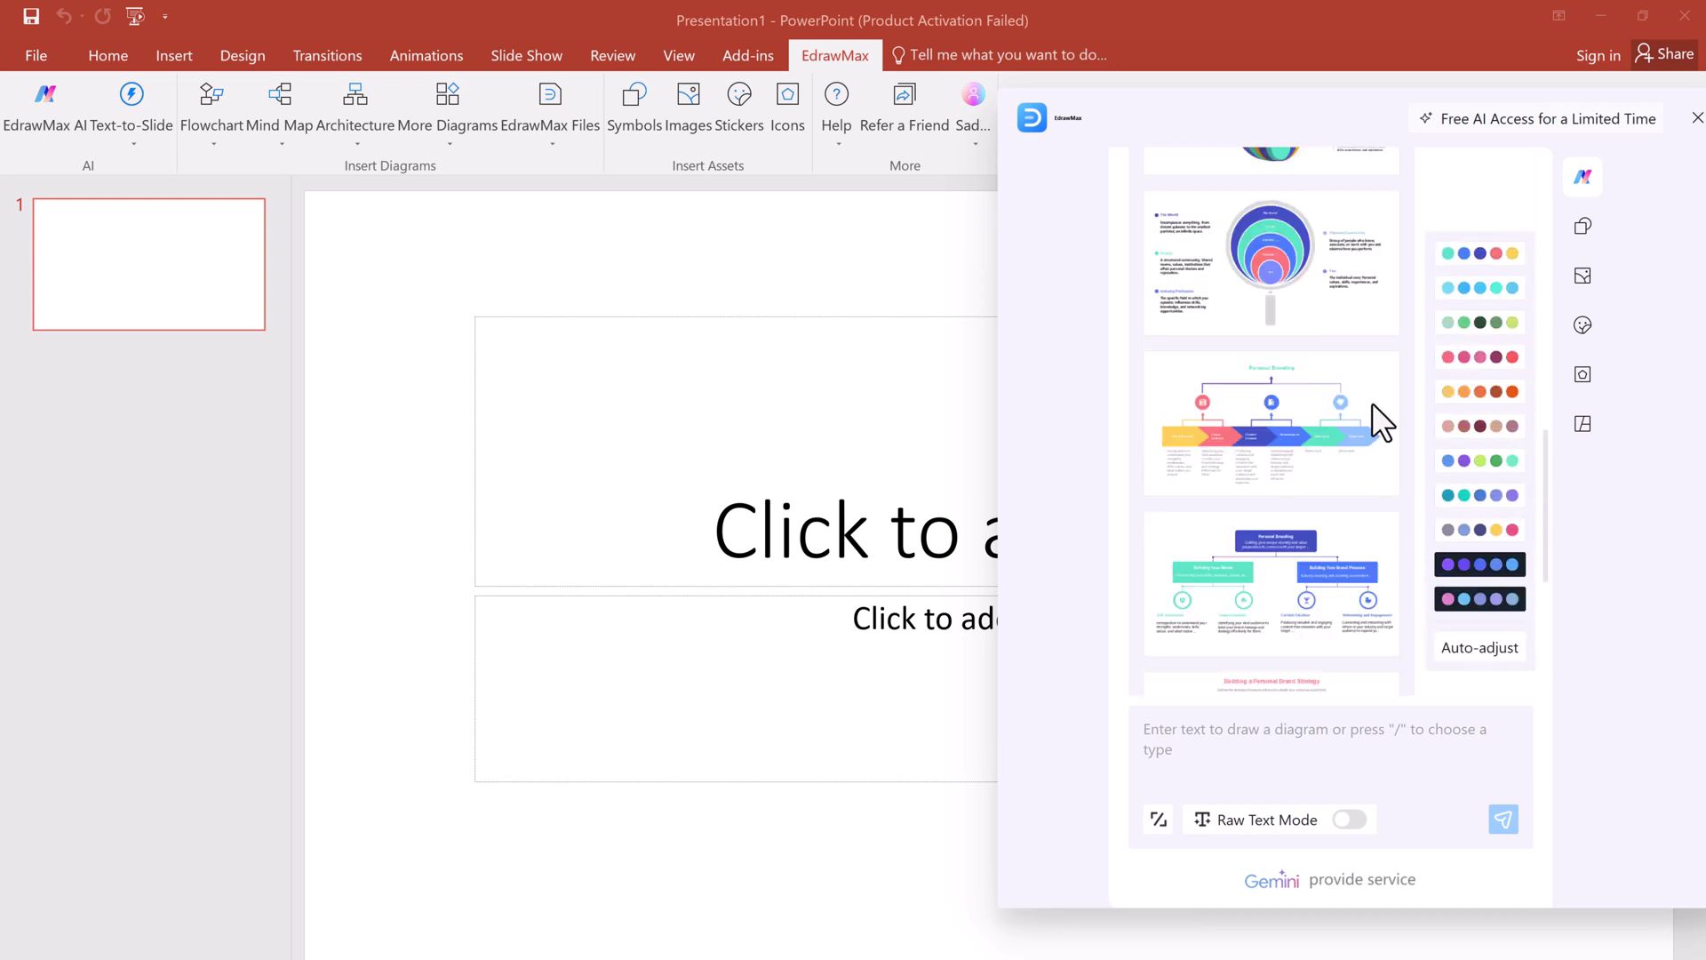
Step: Close the EdrawMax pane and review slides 2–7: pyramid, spiral steps, nested ellipses, magnifying glass
{"action": "left_click", "coordinate": [1697, 118]}
{"action": "scroll", "coordinate": [140, 451], "scroll_direction": "up", "scroll_amount": 5}
{"action": "left_click", "coordinate": [141, 446]}
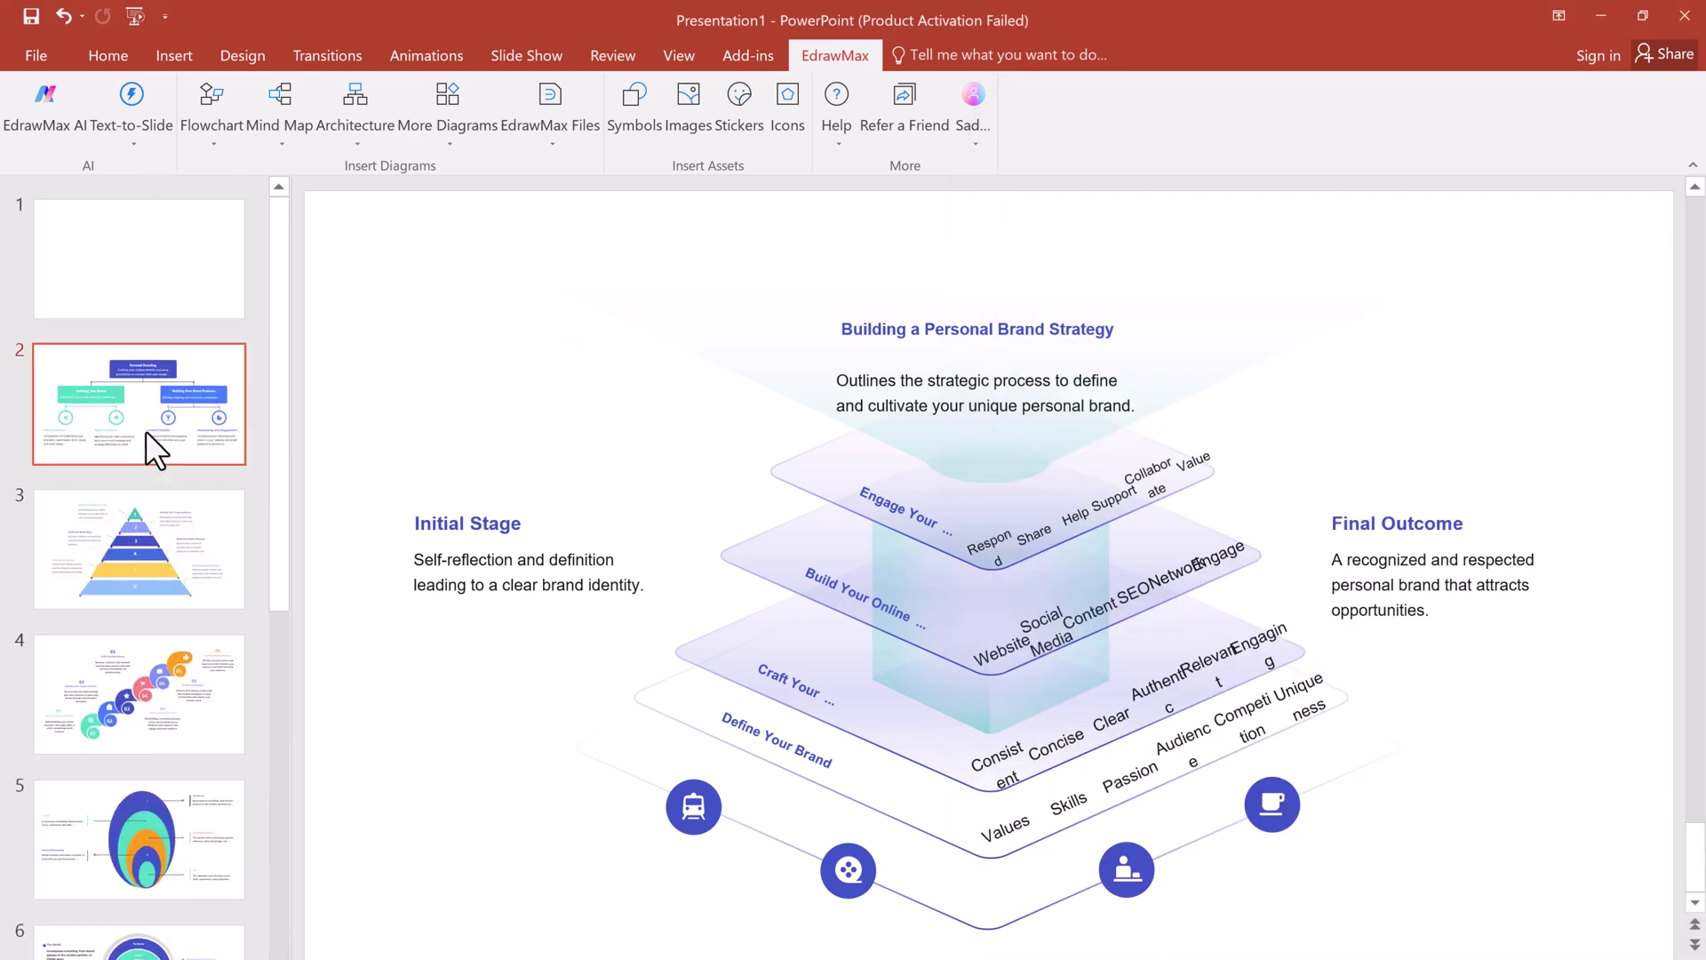
{"action": "left_click", "coordinate": [162, 553]}
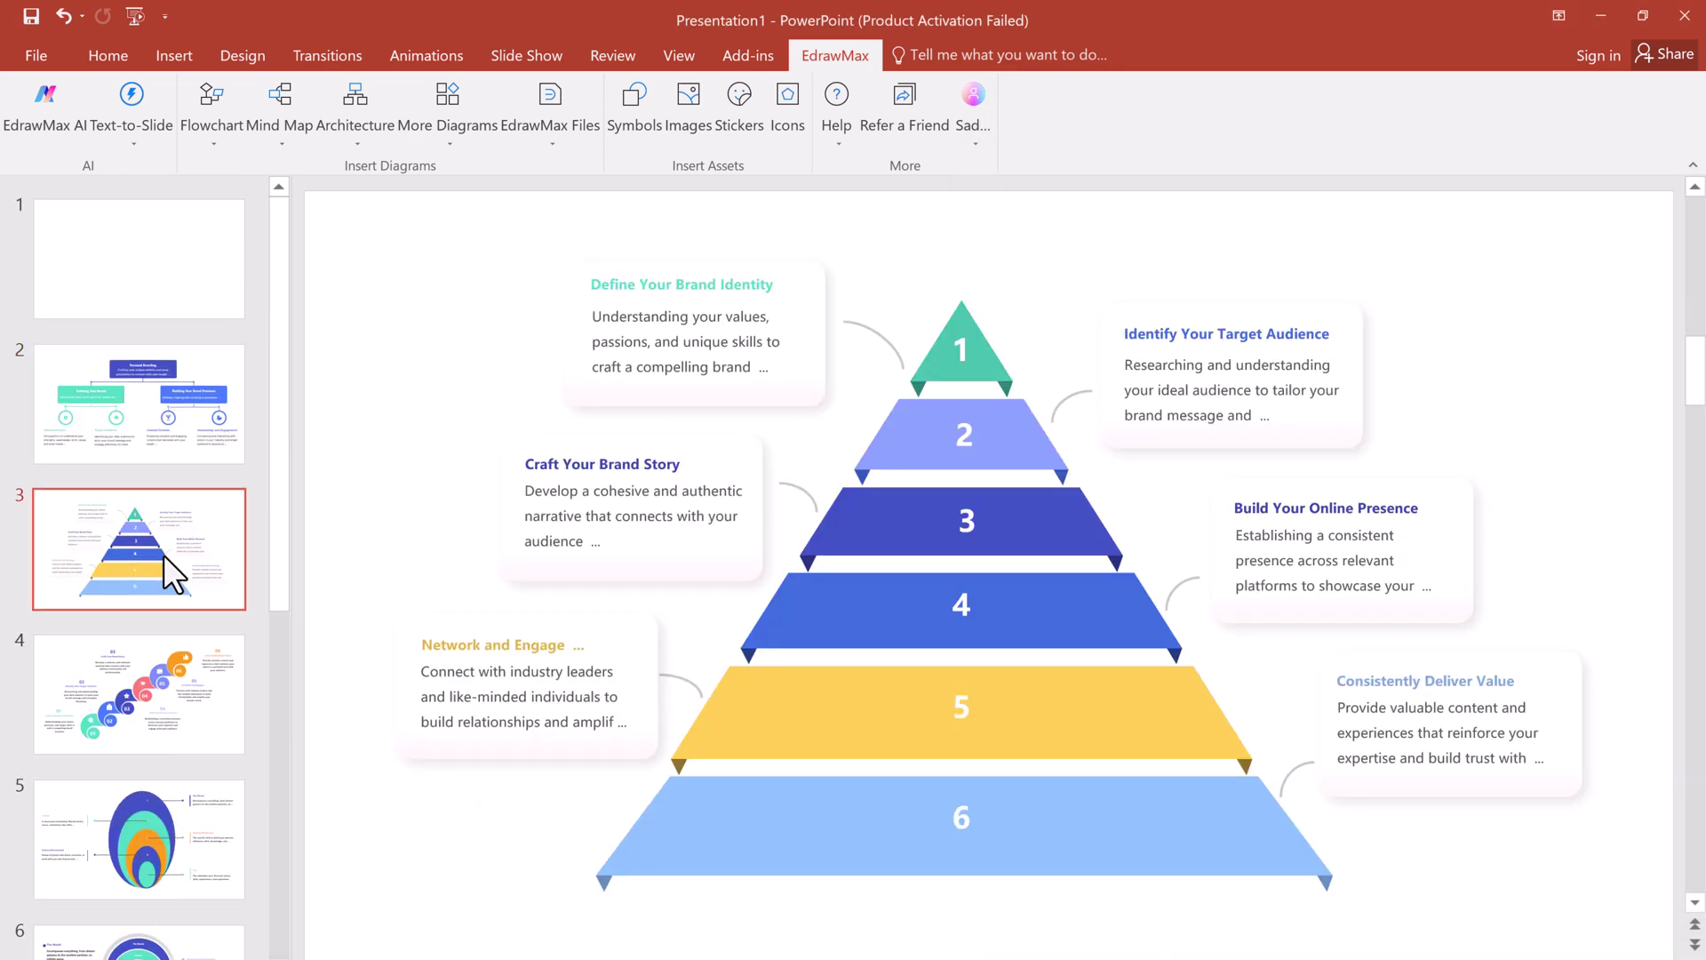
{"action": "scroll", "coordinate": [162, 553], "scroll_direction": "down", "scroll_amount": 2}
{"action": "left_click", "coordinate": [153, 578]}
{"action": "scroll", "coordinate": [153, 578], "scroll_direction": "down", "scroll_amount": 2}
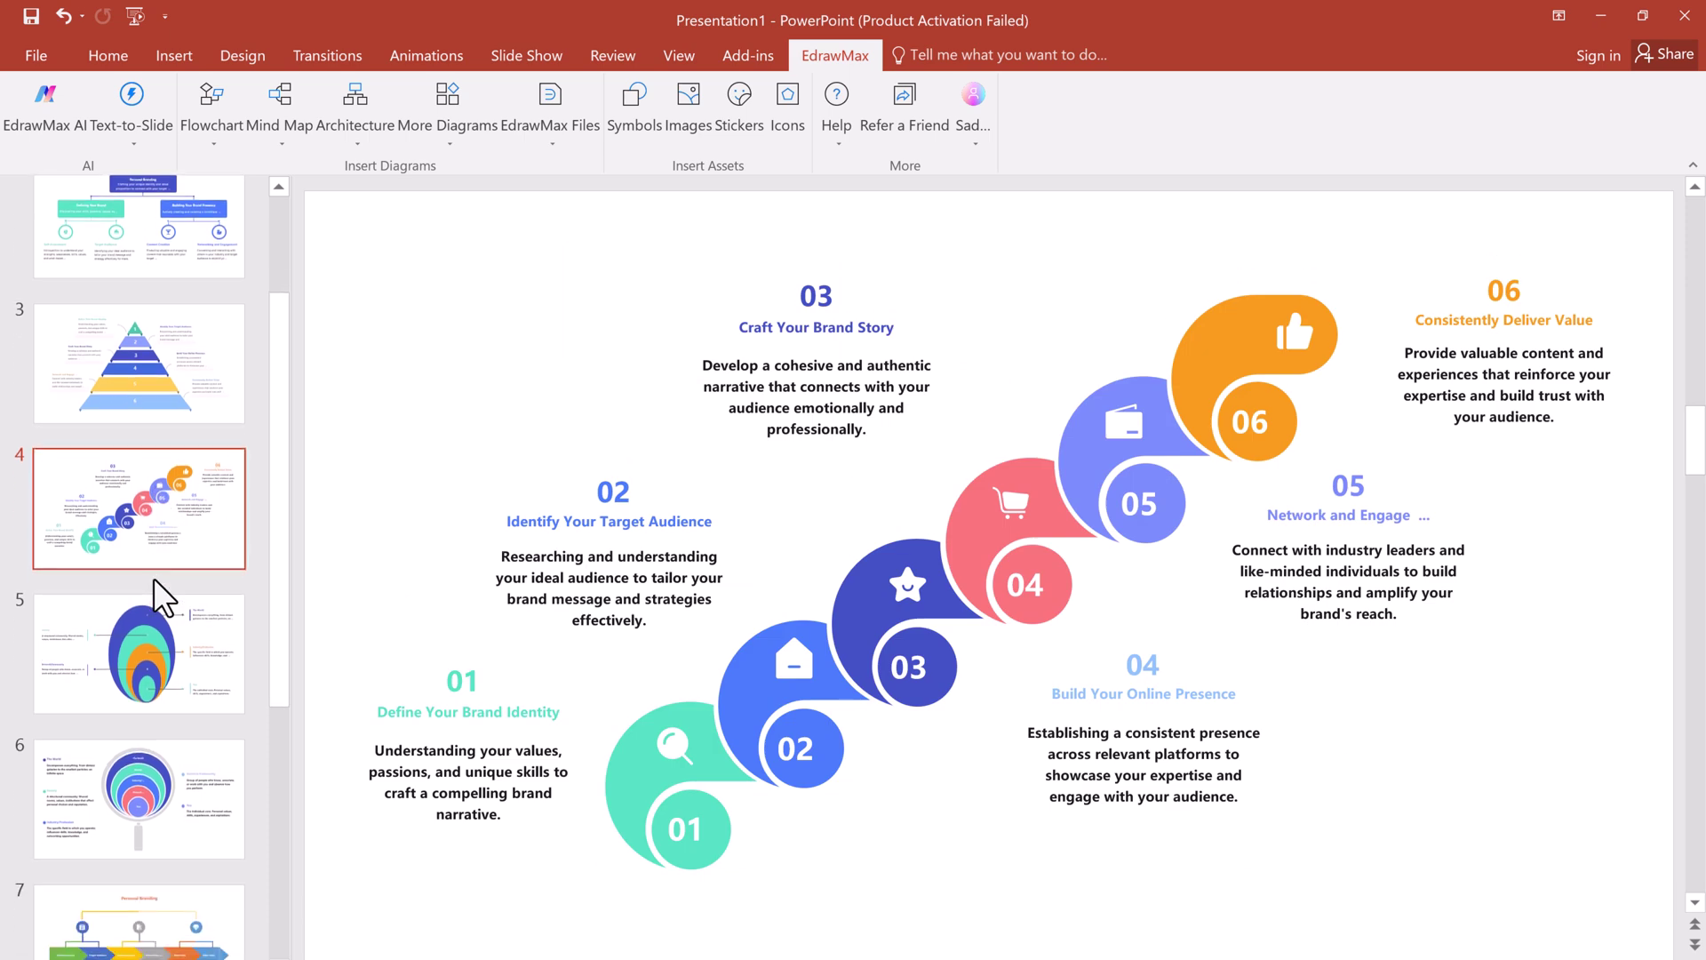
{"action": "left_click", "coordinate": [155, 642]}
{"action": "scroll", "coordinate": [155, 641], "scroll_direction": "down", "scroll_amount": 1}
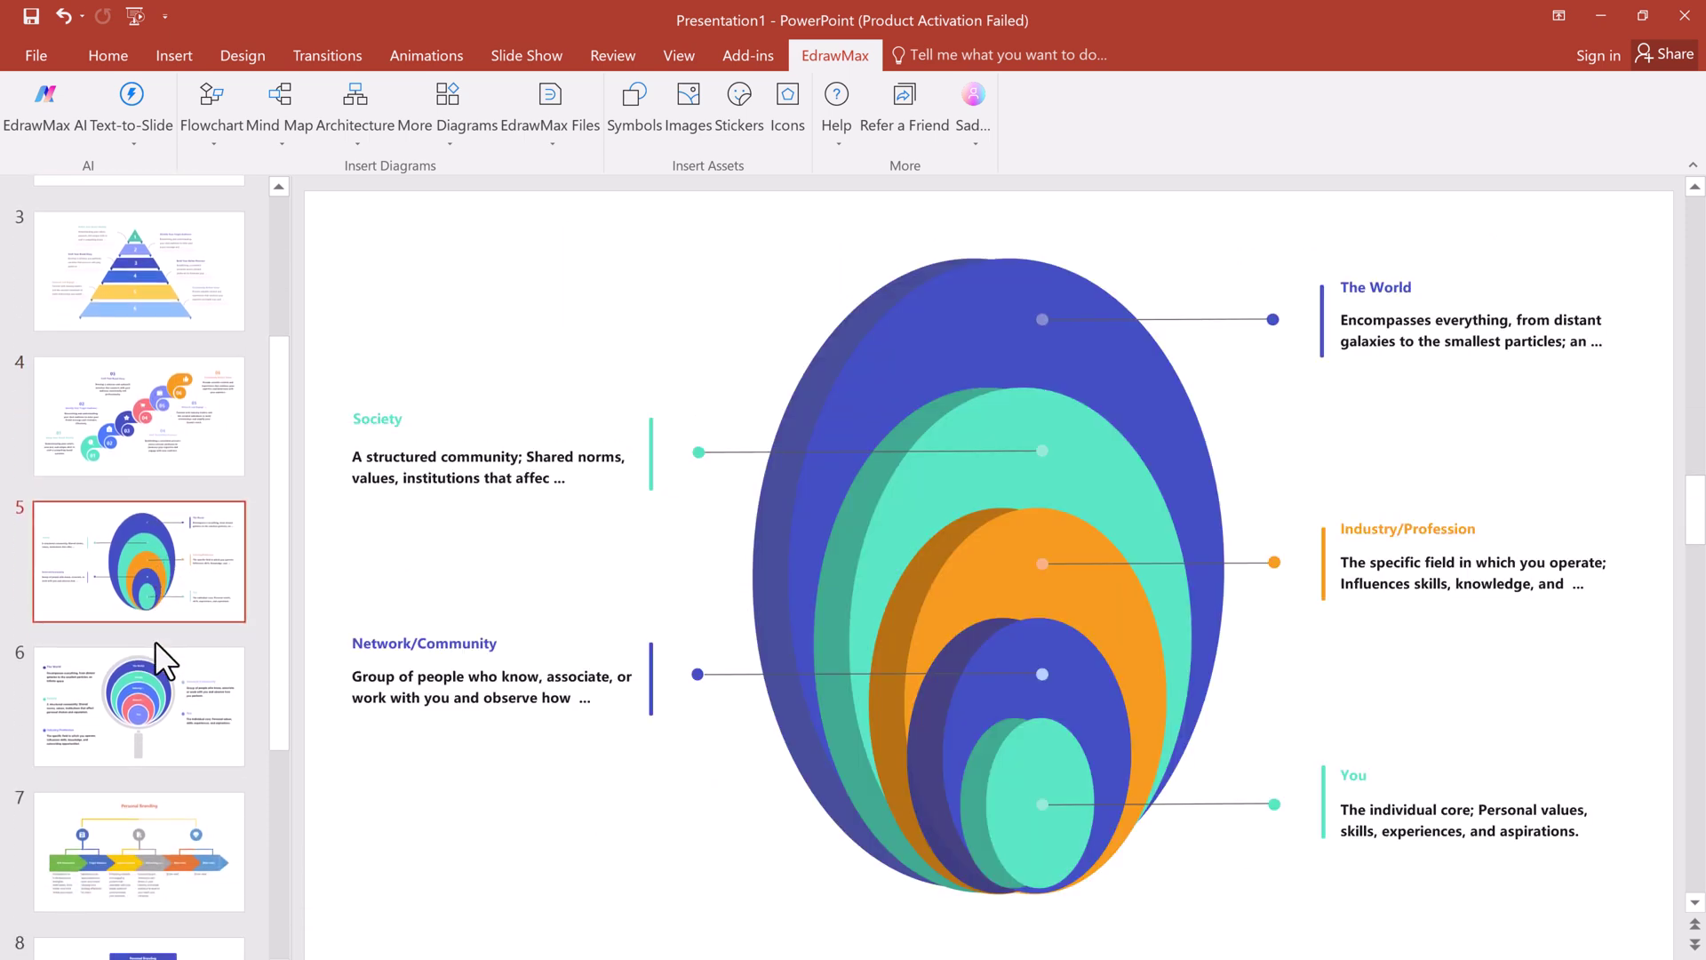
{"action": "left_click", "coordinate": [161, 682]}
{"action": "scroll", "coordinate": [162, 683], "scroll_direction": "down", "scroll_amount": 1}
{"action": "scroll", "coordinate": [161, 682], "scroll_direction": "down", "scroll_amount": 1}
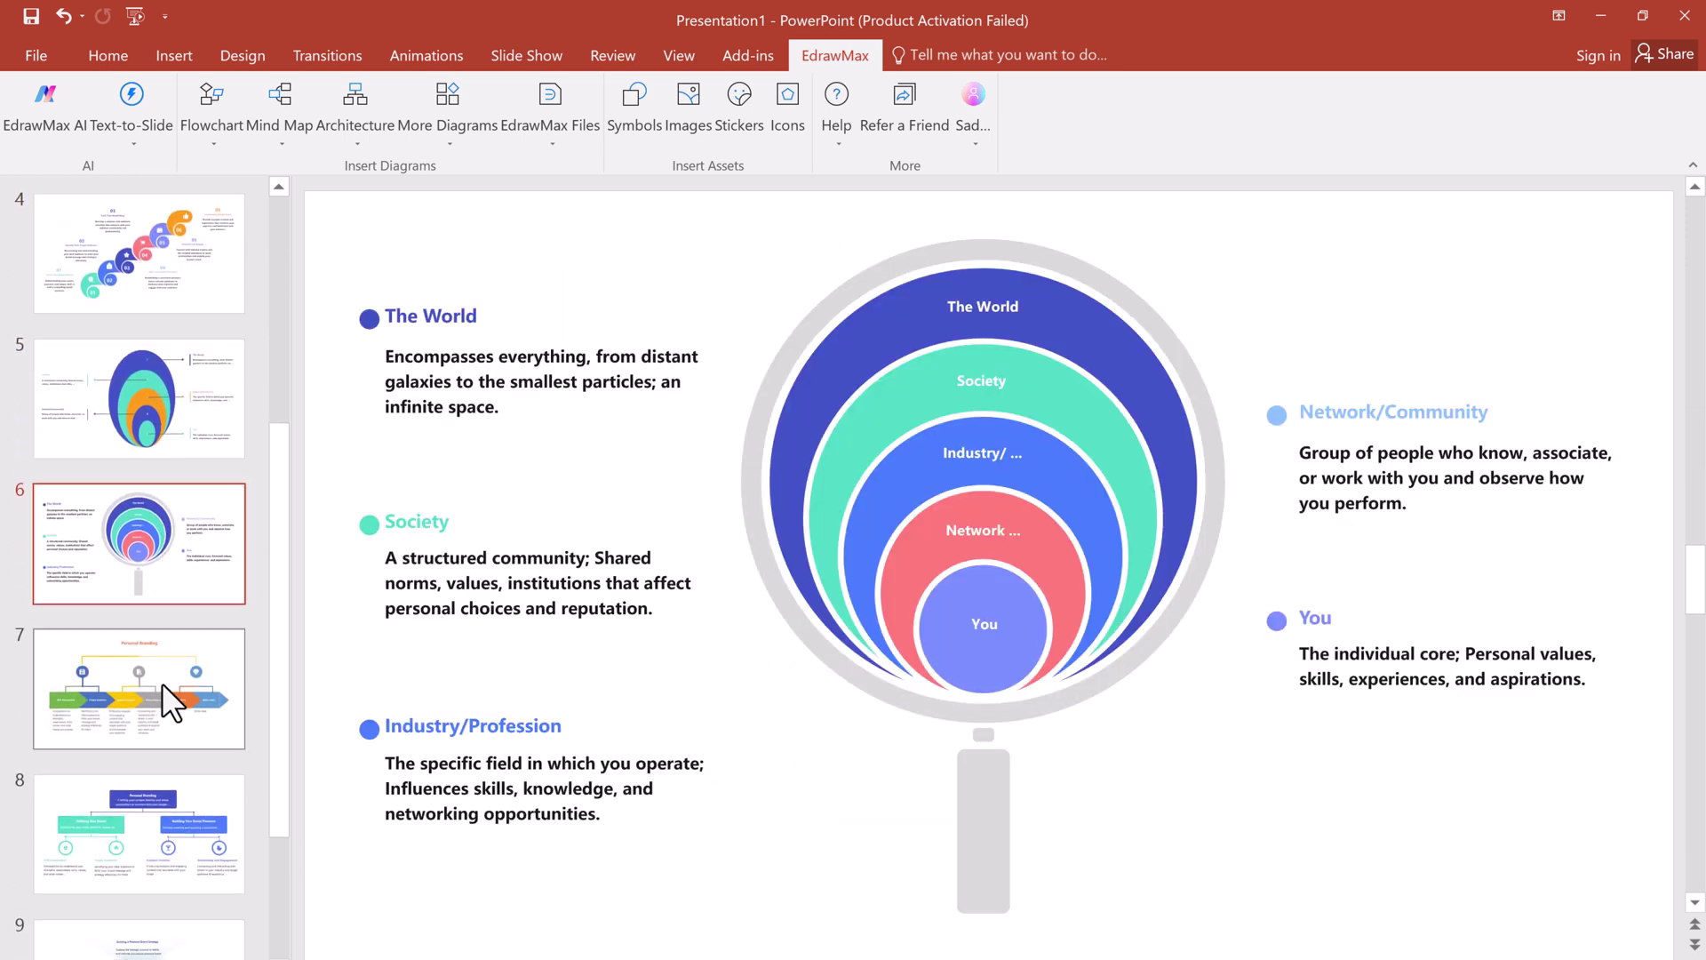
{"action": "left_click", "coordinate": [162, 683]}
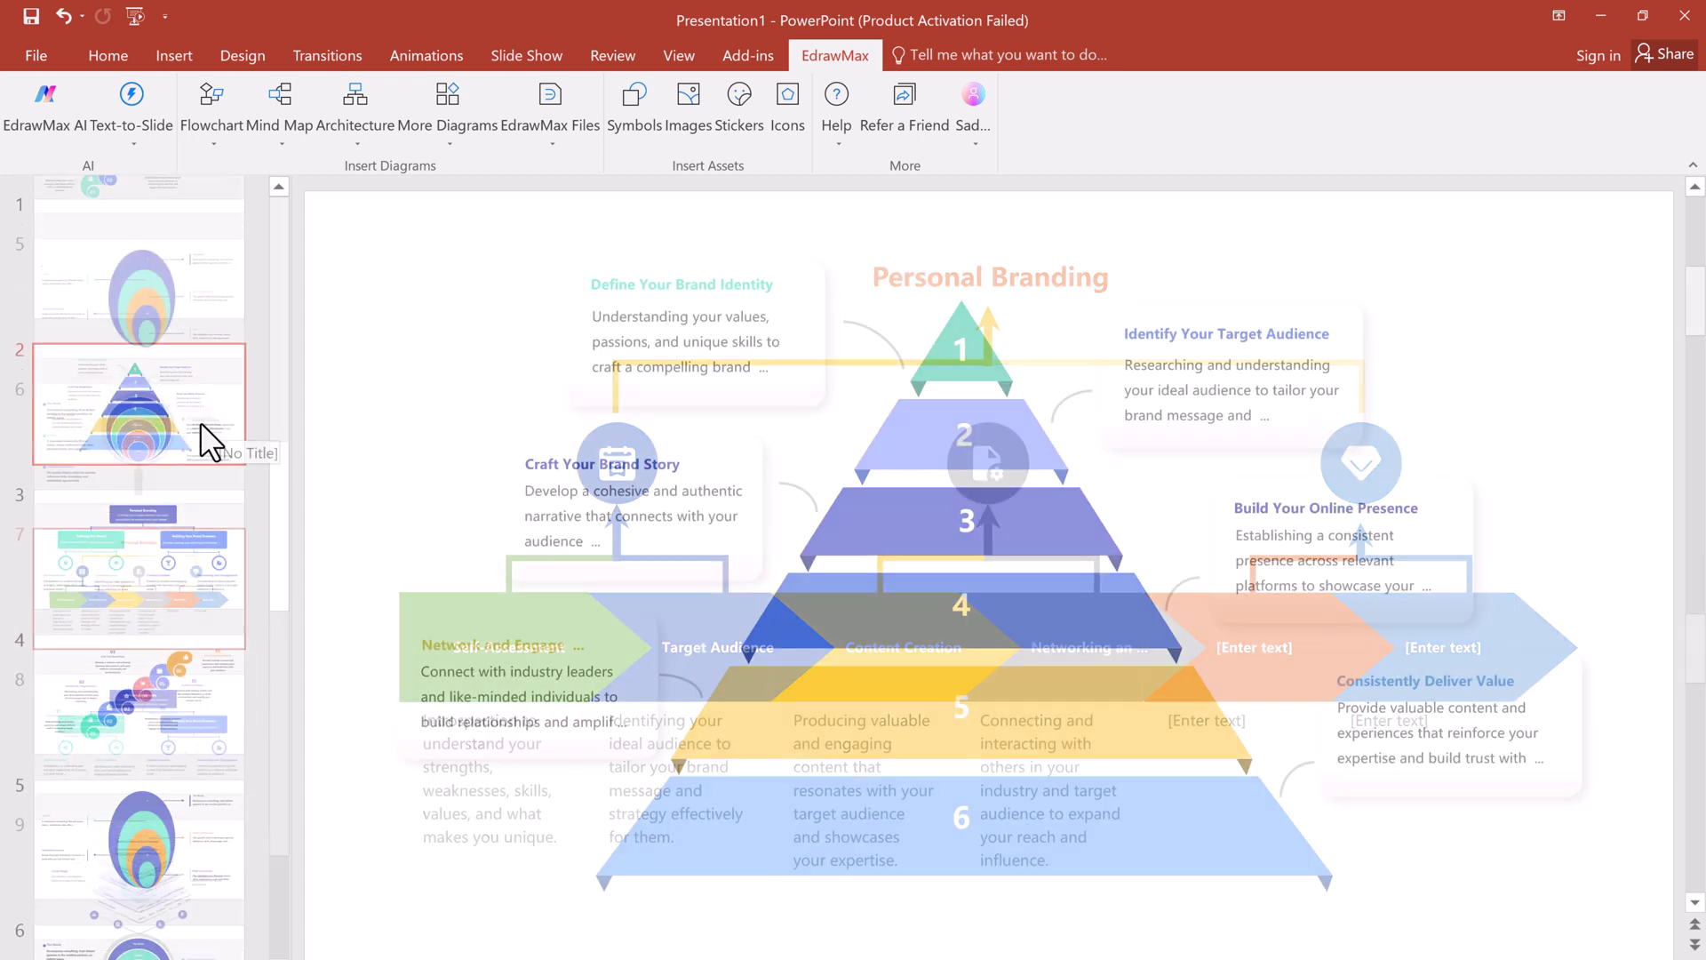
Step: Insert a General-Specific diagram of the Define Your Brand Identity text as slide 3
{"action": "left_click", "coordinate": [132, 141]}
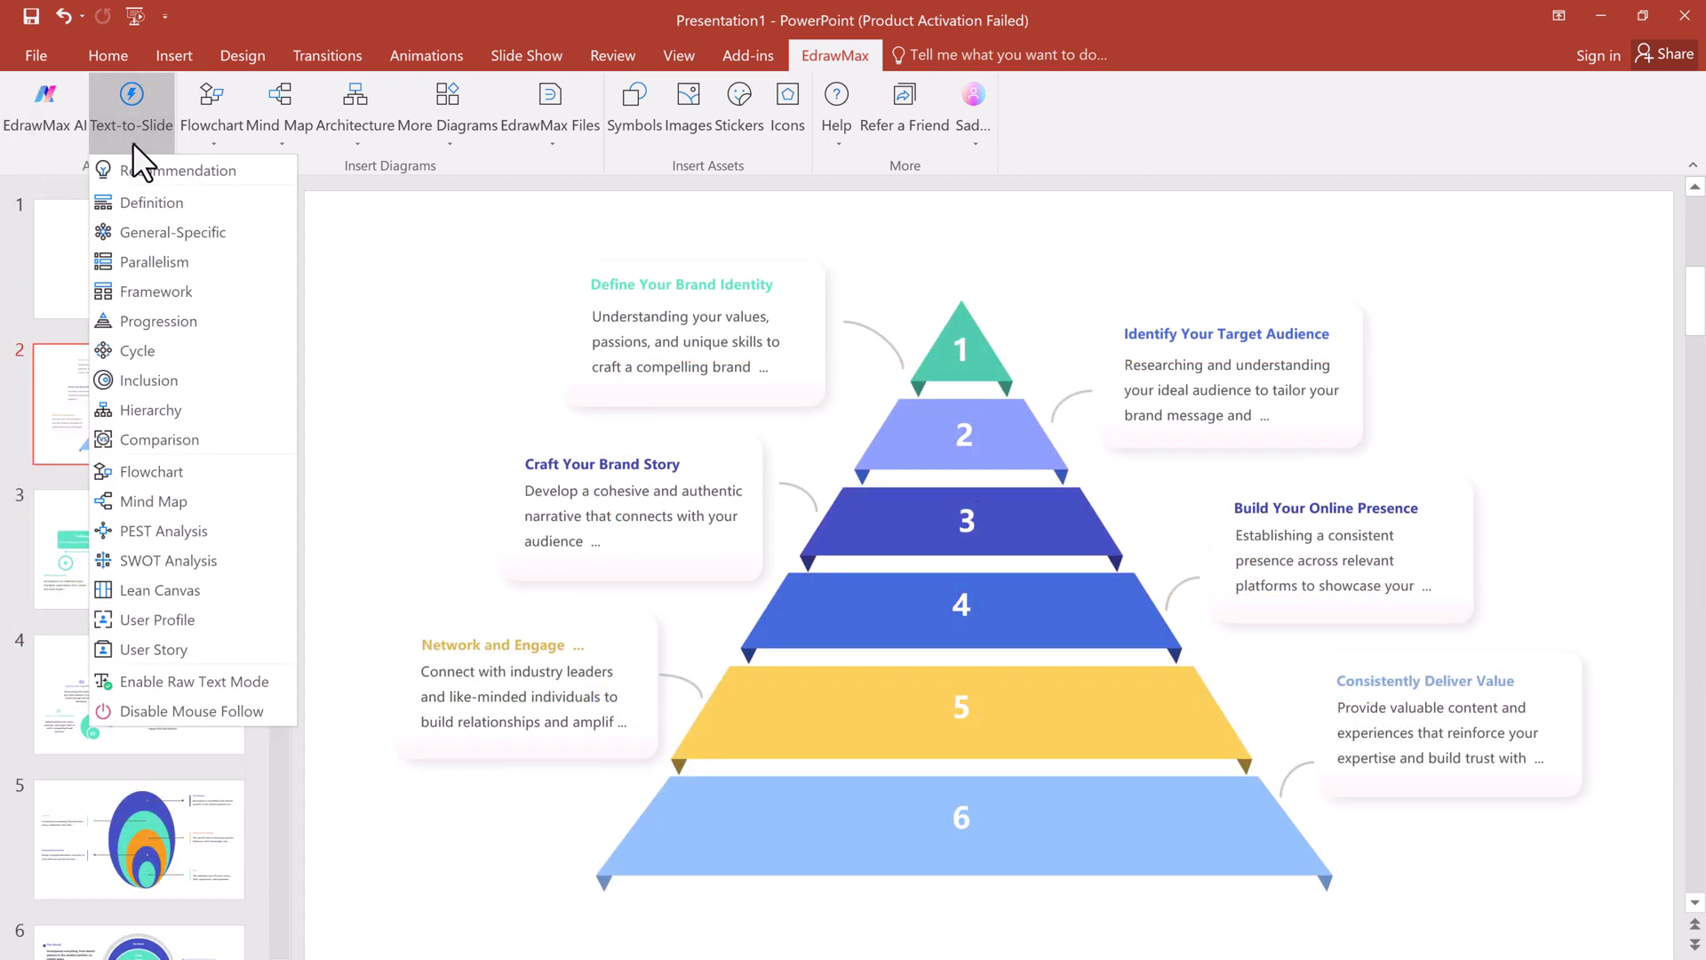
{"action": "left_click", "coordinate": [169, 232]}
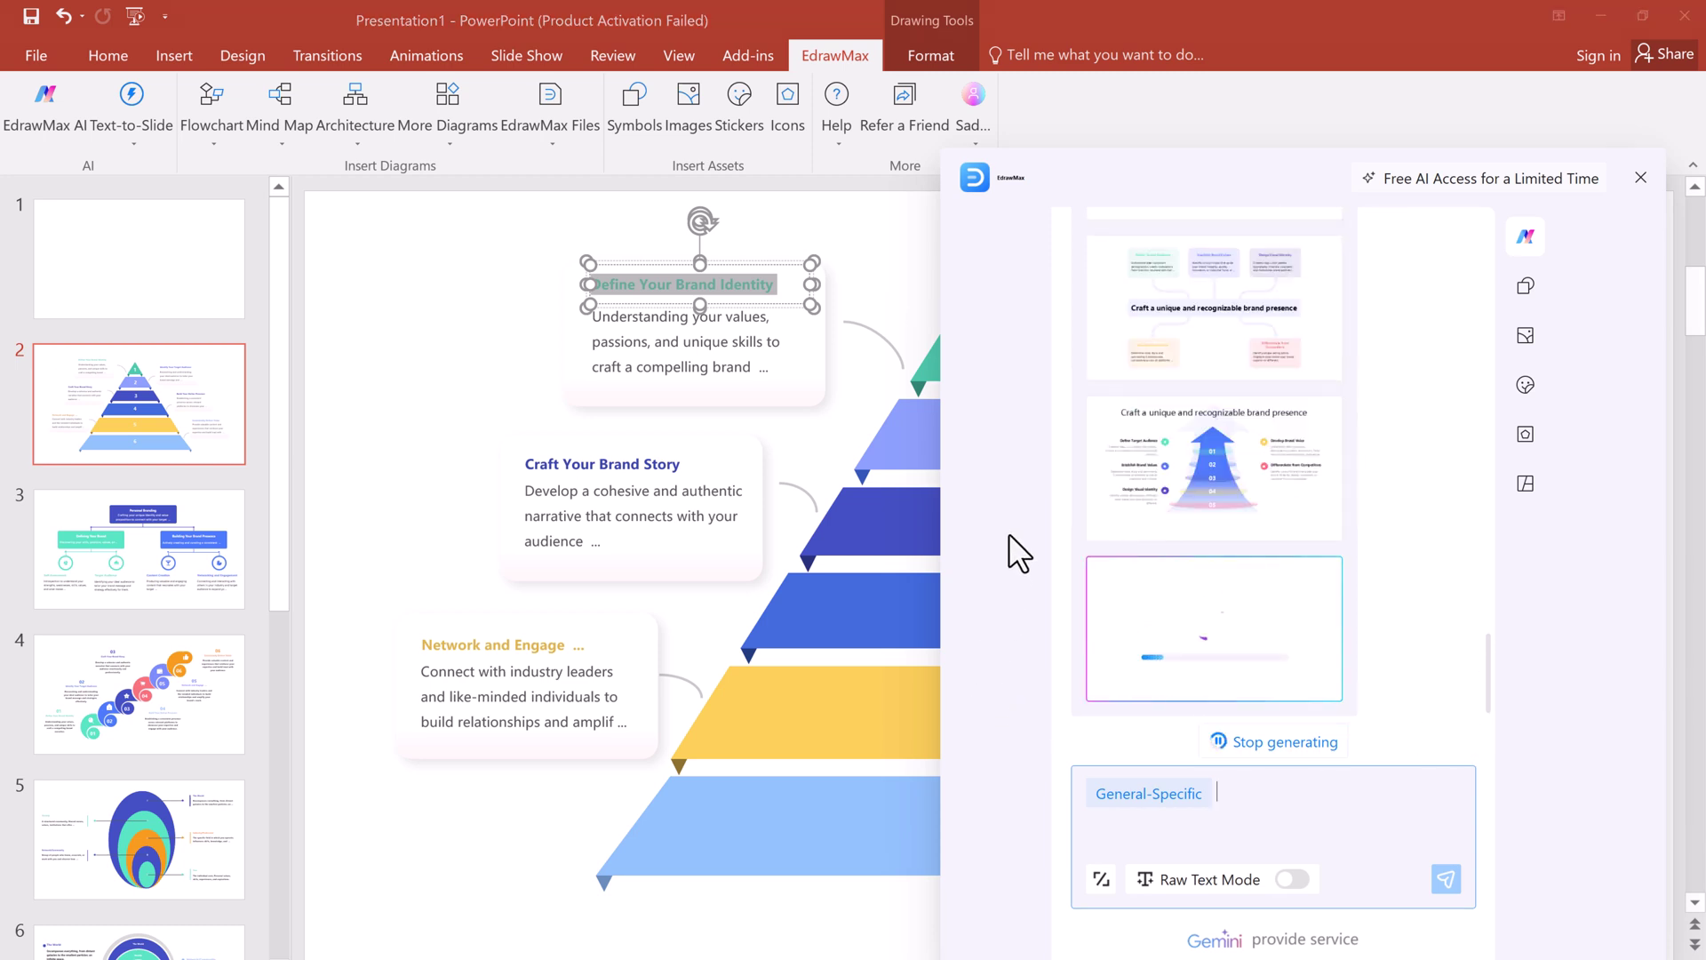
{"action": "left_click", "coordinate": [1294, 364]}
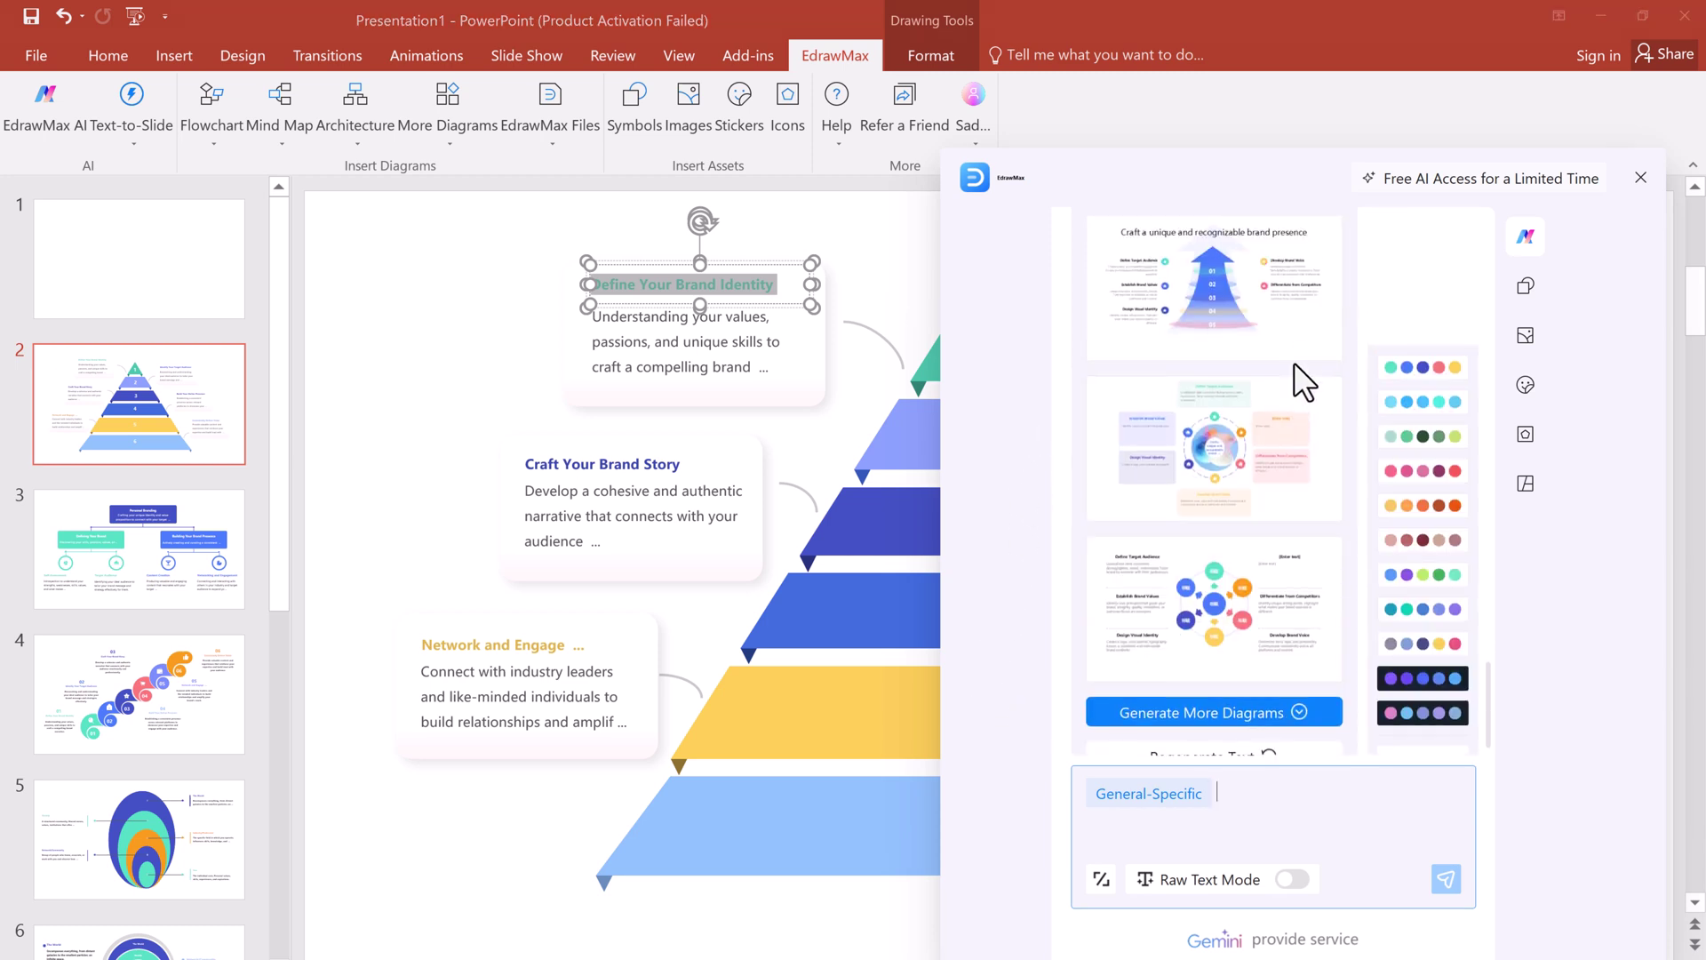
{"action": "mouse_move", "coordinate": [1214, 680]}
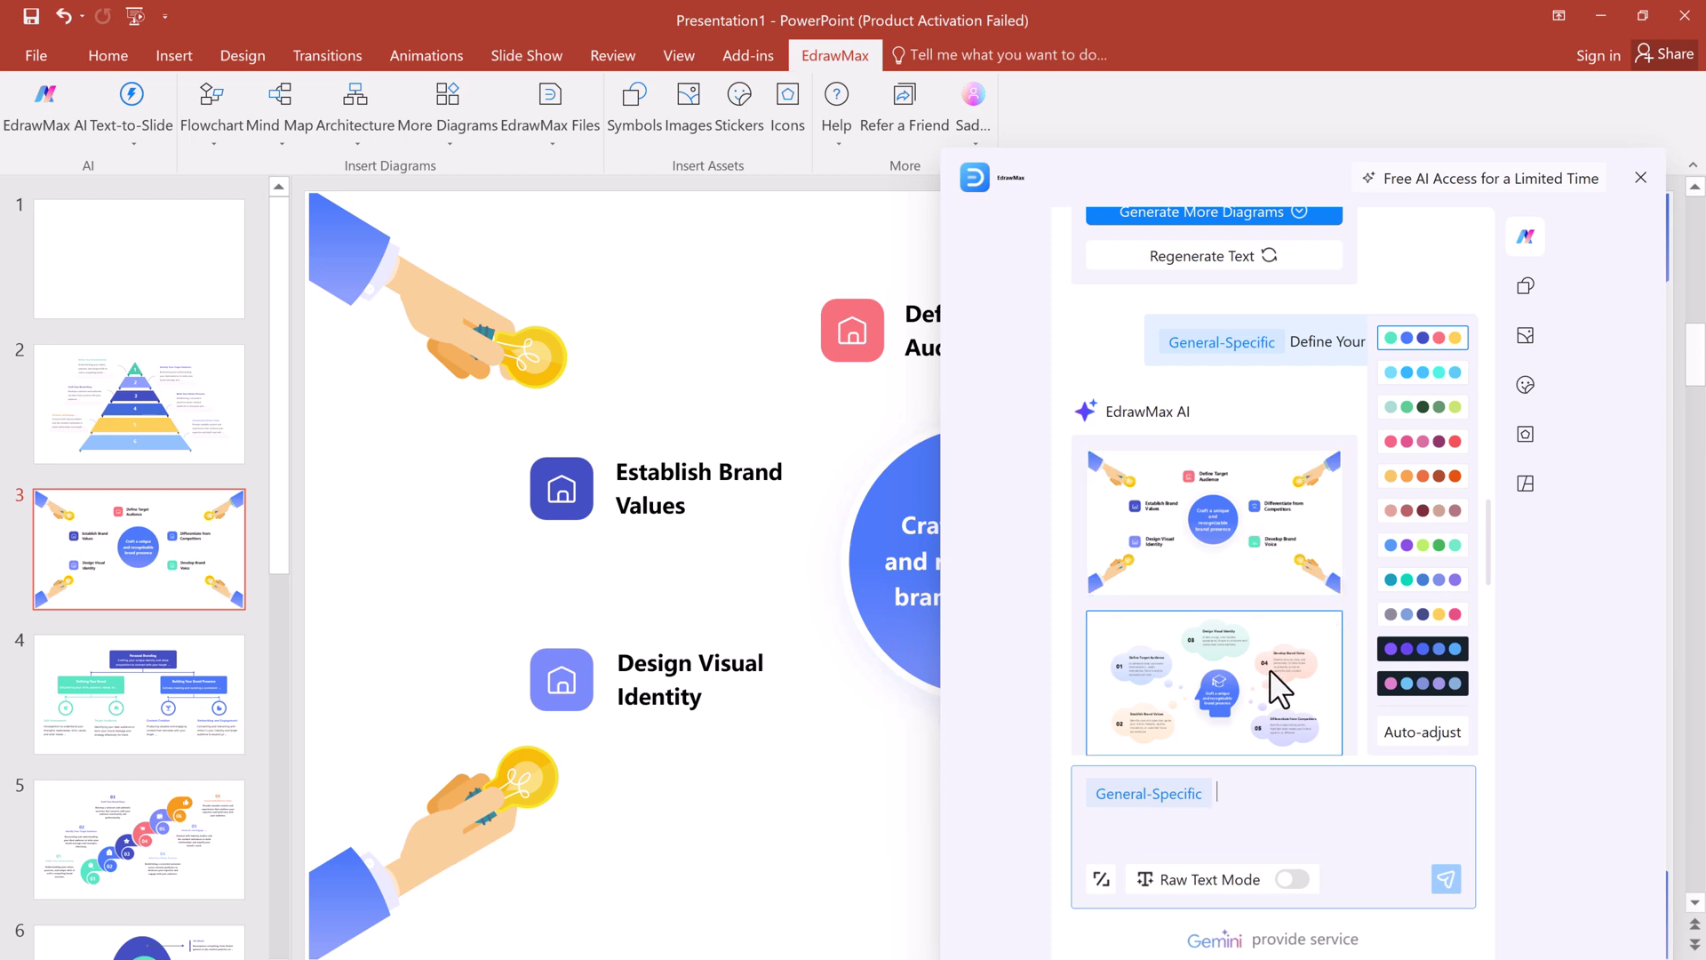
{"action": "left_click", "coordinate": [1299, 700]}
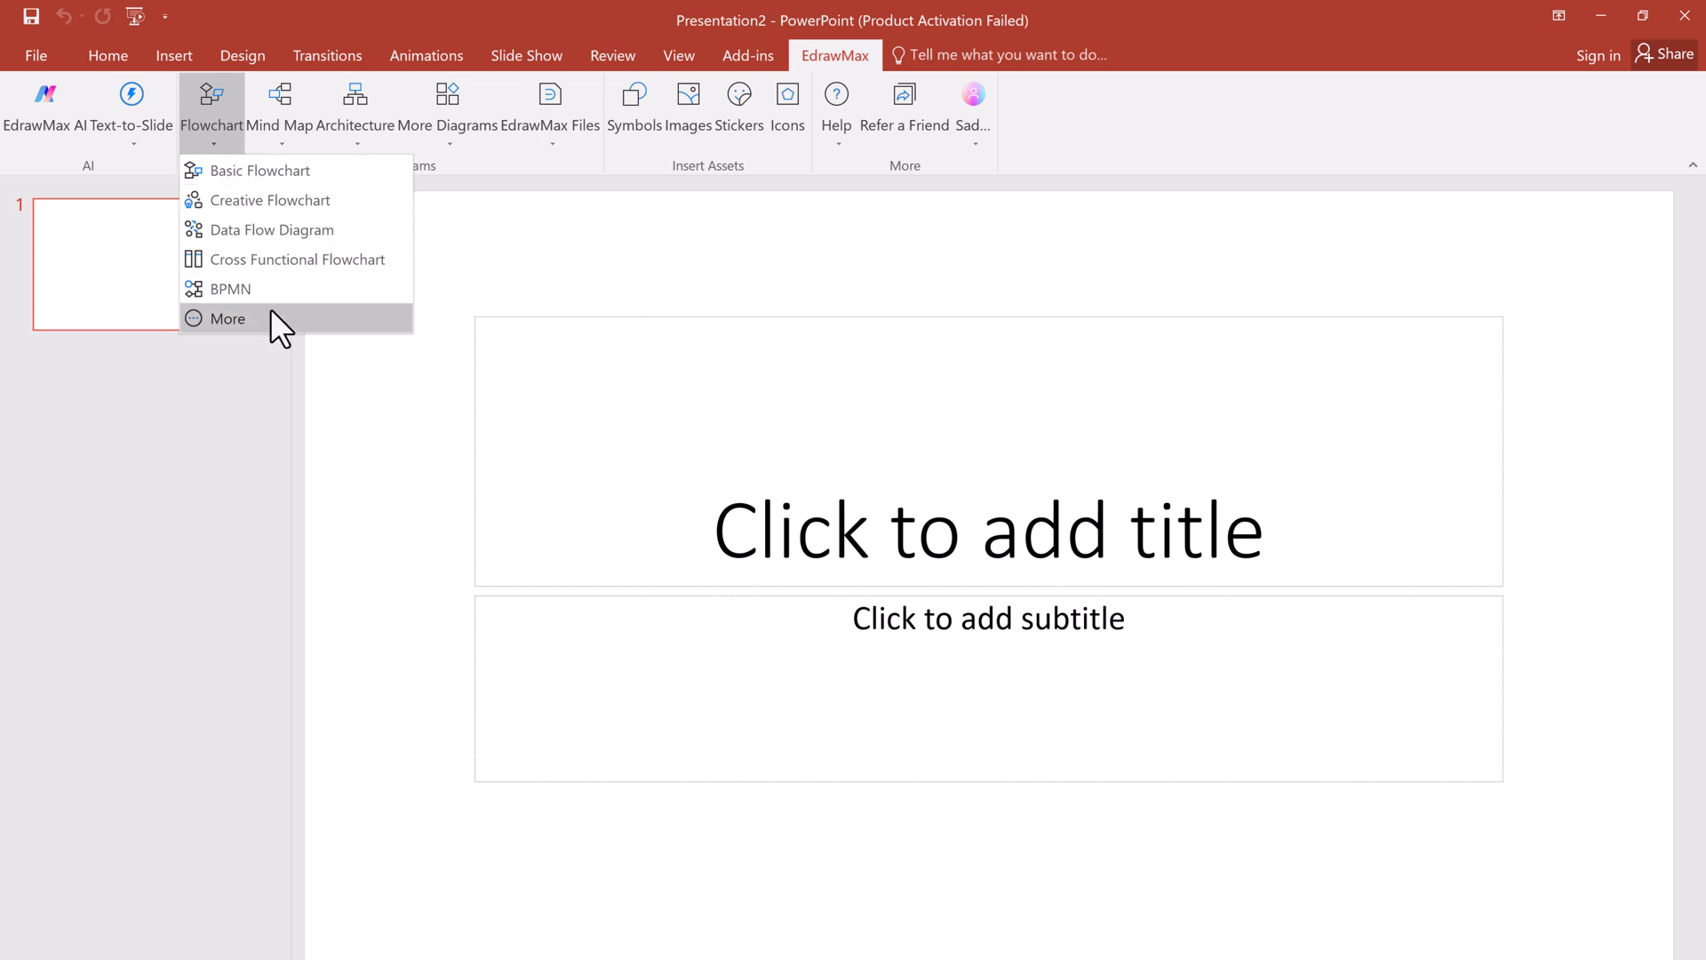
Step: Insert the Barbecue mind map template from EdrawMax's Mind Map gallery in EdrawMax format
{"action": "left_click", "coordinate": [334, 189]}
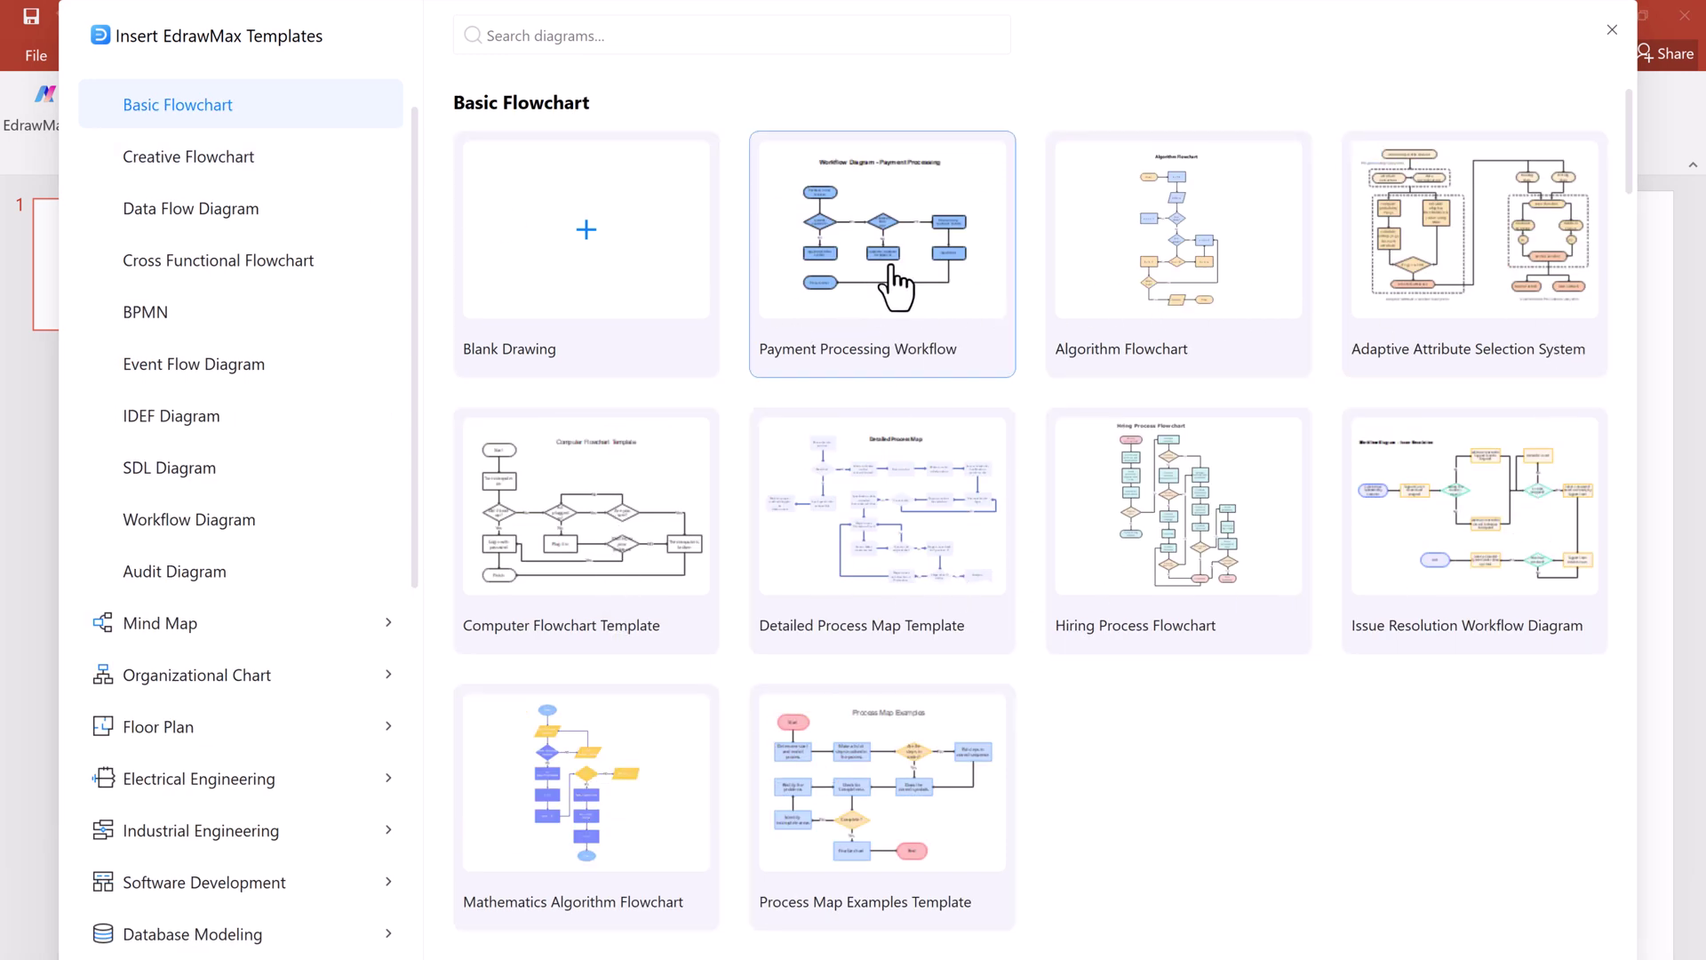
{"action": "left_click", "coordinate": [1612, 30]}
{"action": "left_click", "coordinate": [280, 115]}
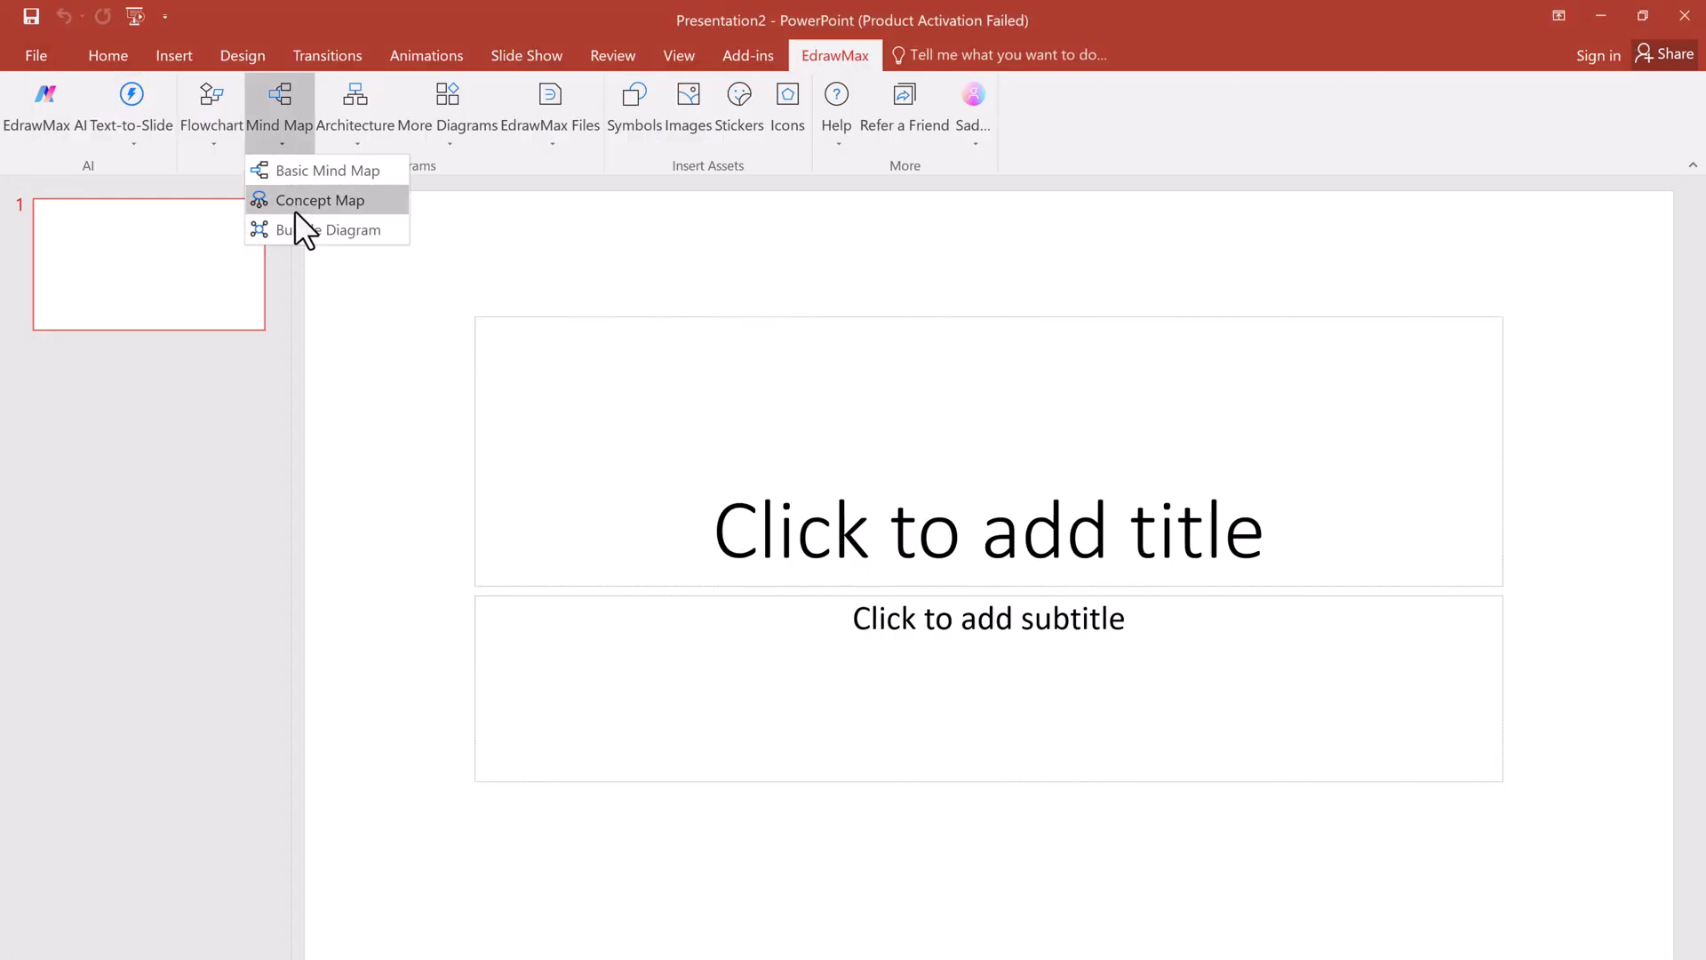
{"action": "left_click", "coordinate": [306, 173]}
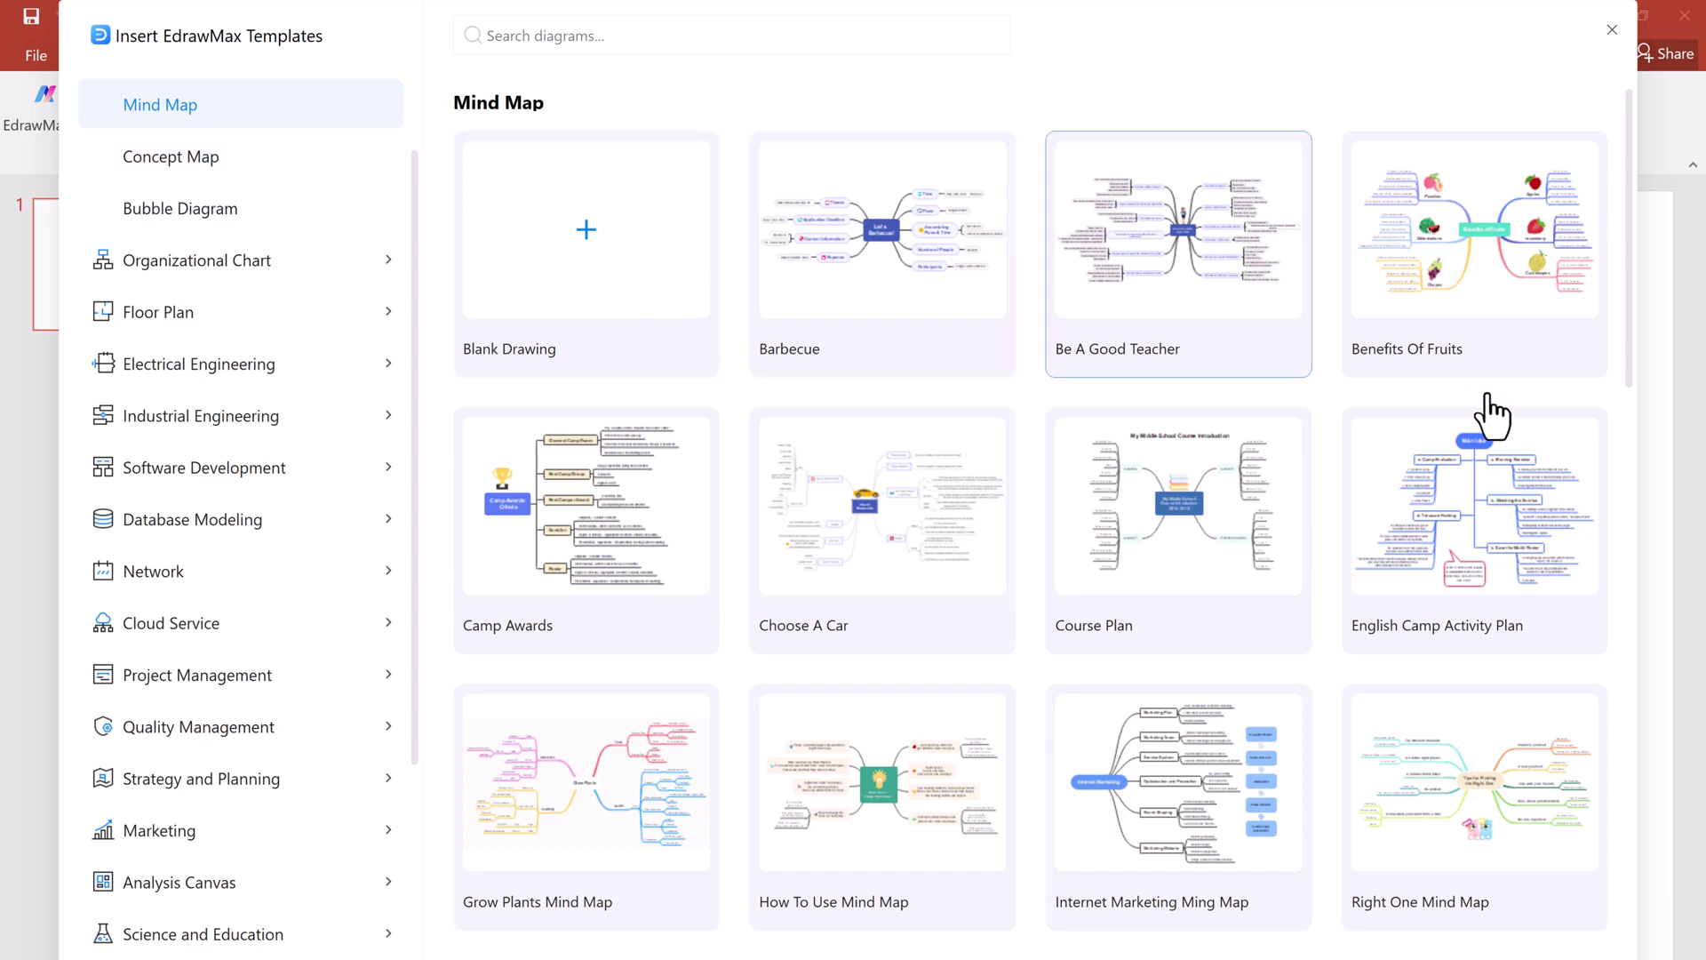
{"action": "left_click", "coordinate": [793, 265]}
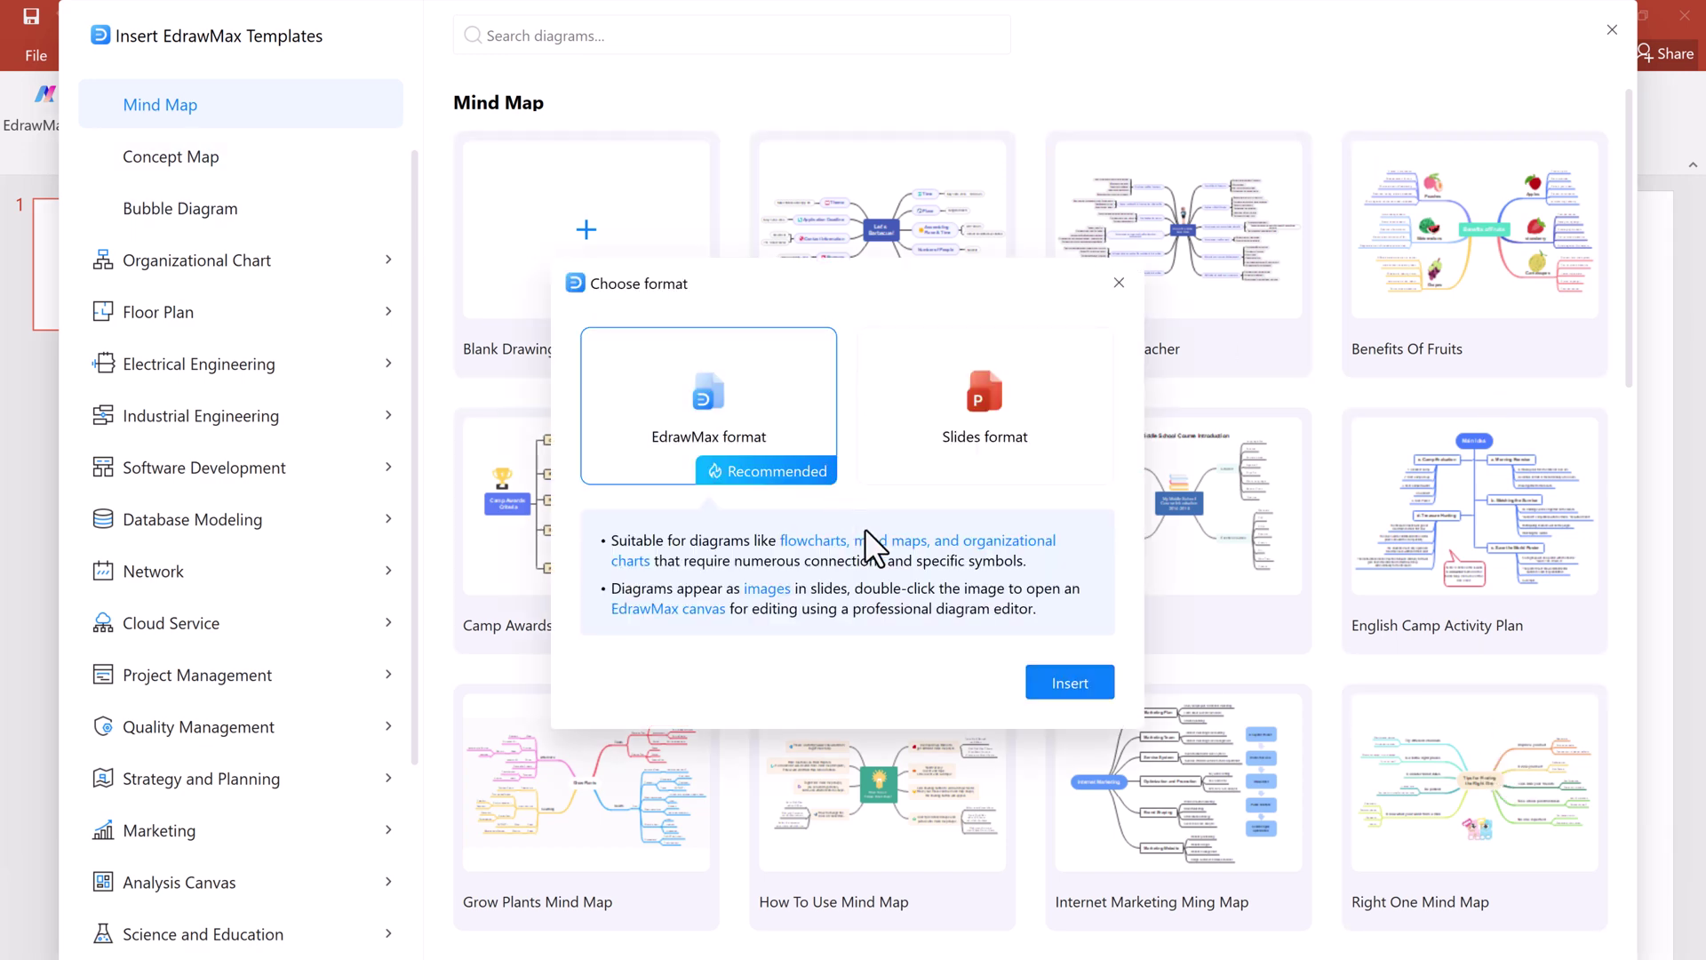
{"action": "left_click", "coordinate": [1064, 696]}
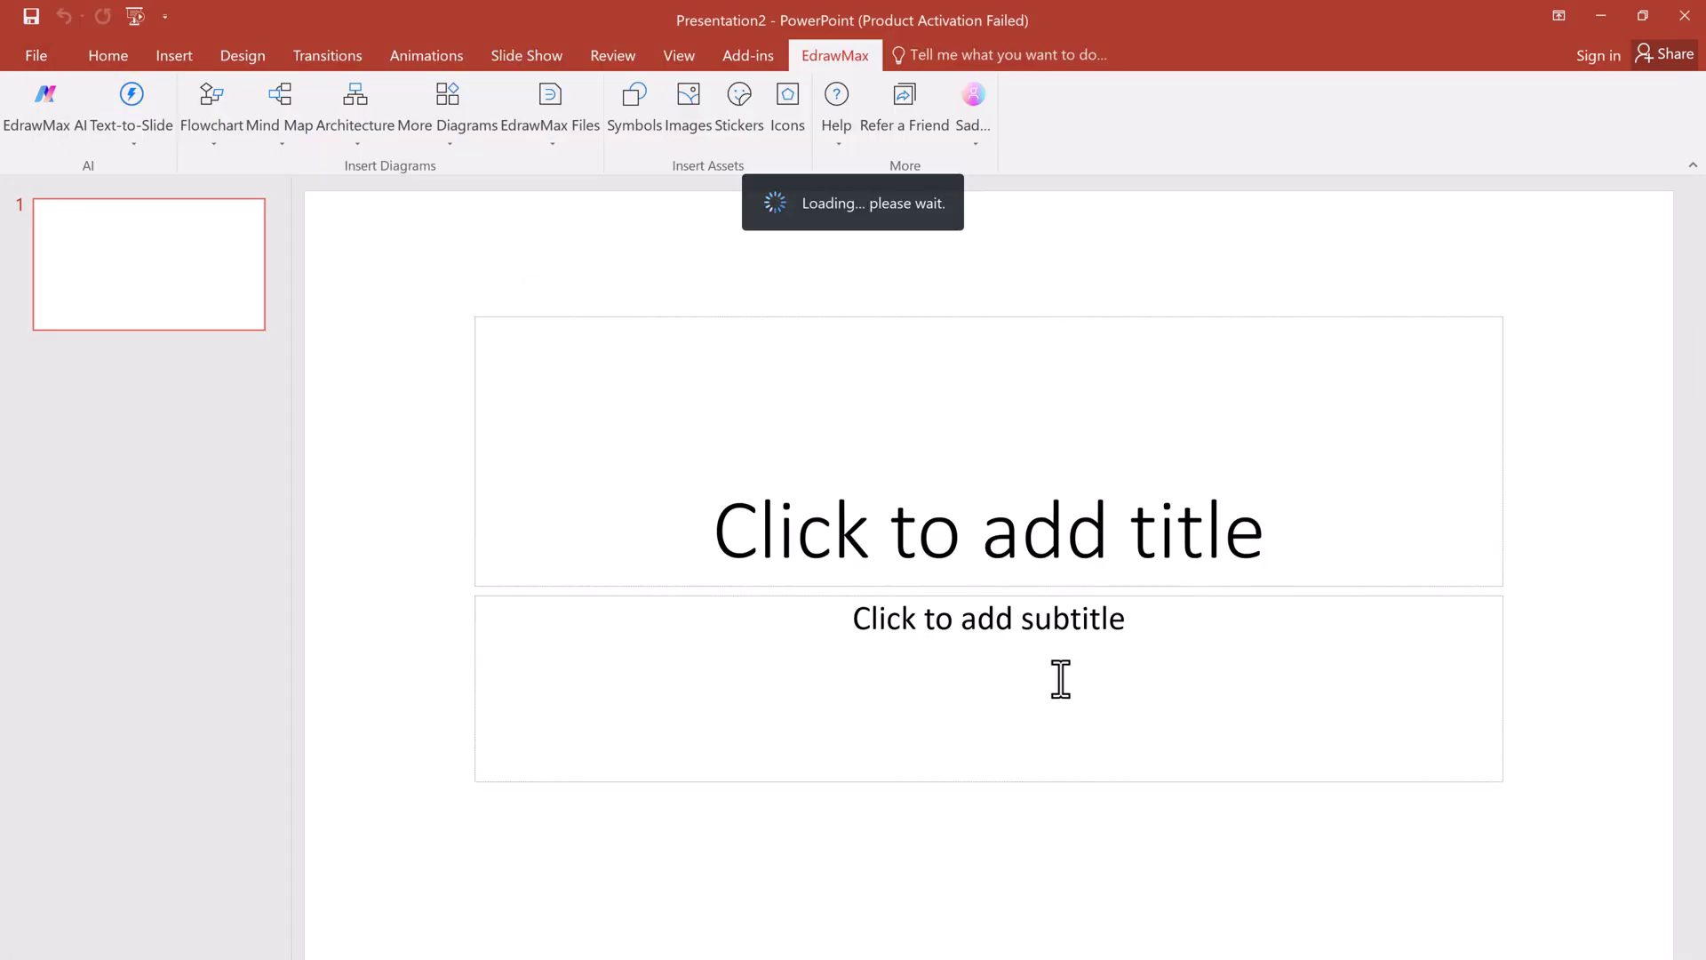
Step: Open the mind map in EdrawMax and delete "Let's" so the central topic reads 'Barbecue!'
{"action": "double_click", "coordinate": [1044, 674]}
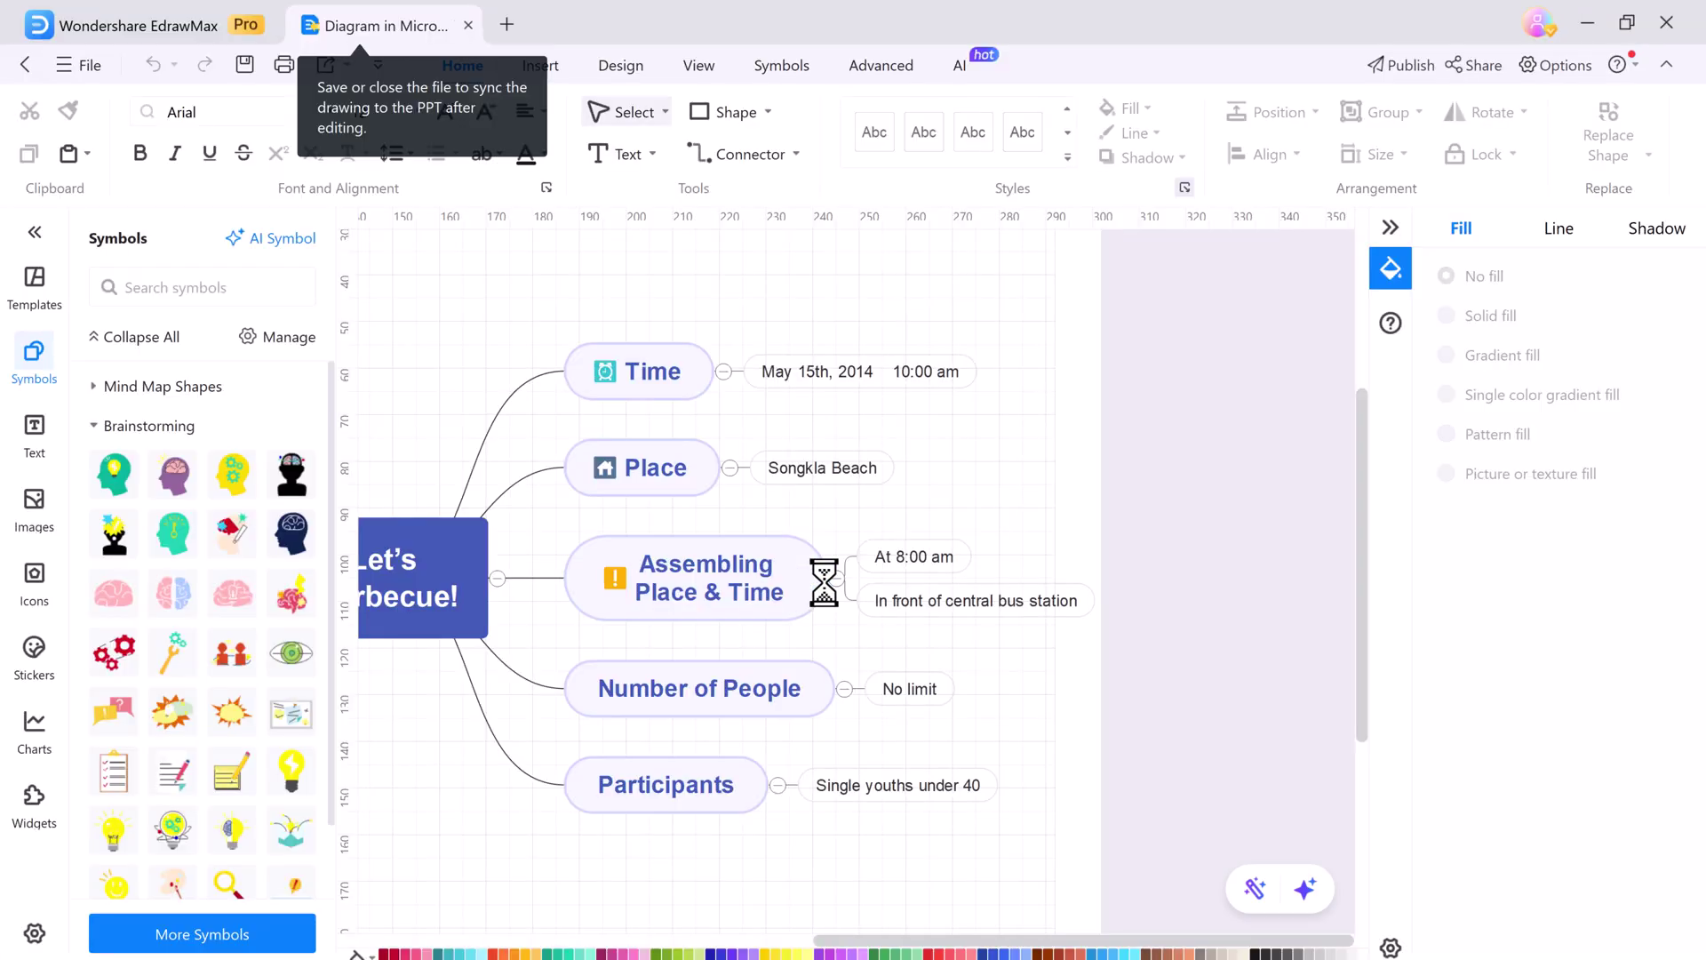
{"action": "left_click_drag", "start_coordinate": [944, 942], "coordinate": [666, 937]}
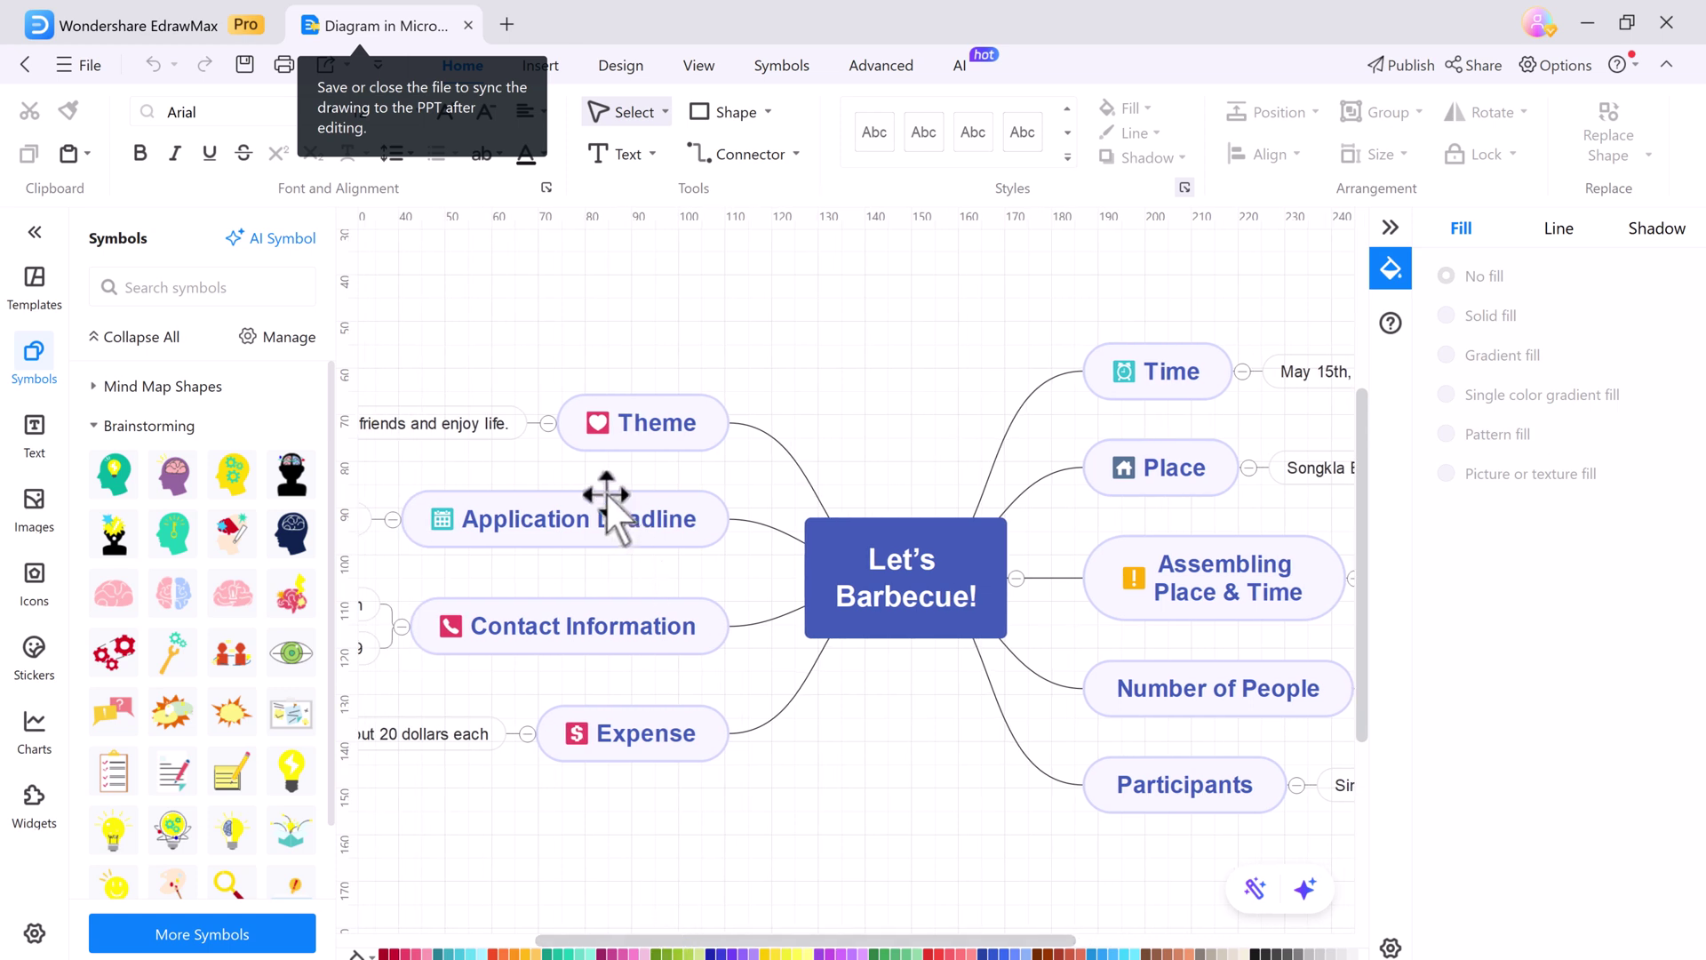
{"action": "double_click", "coordinate": [606, 514]}
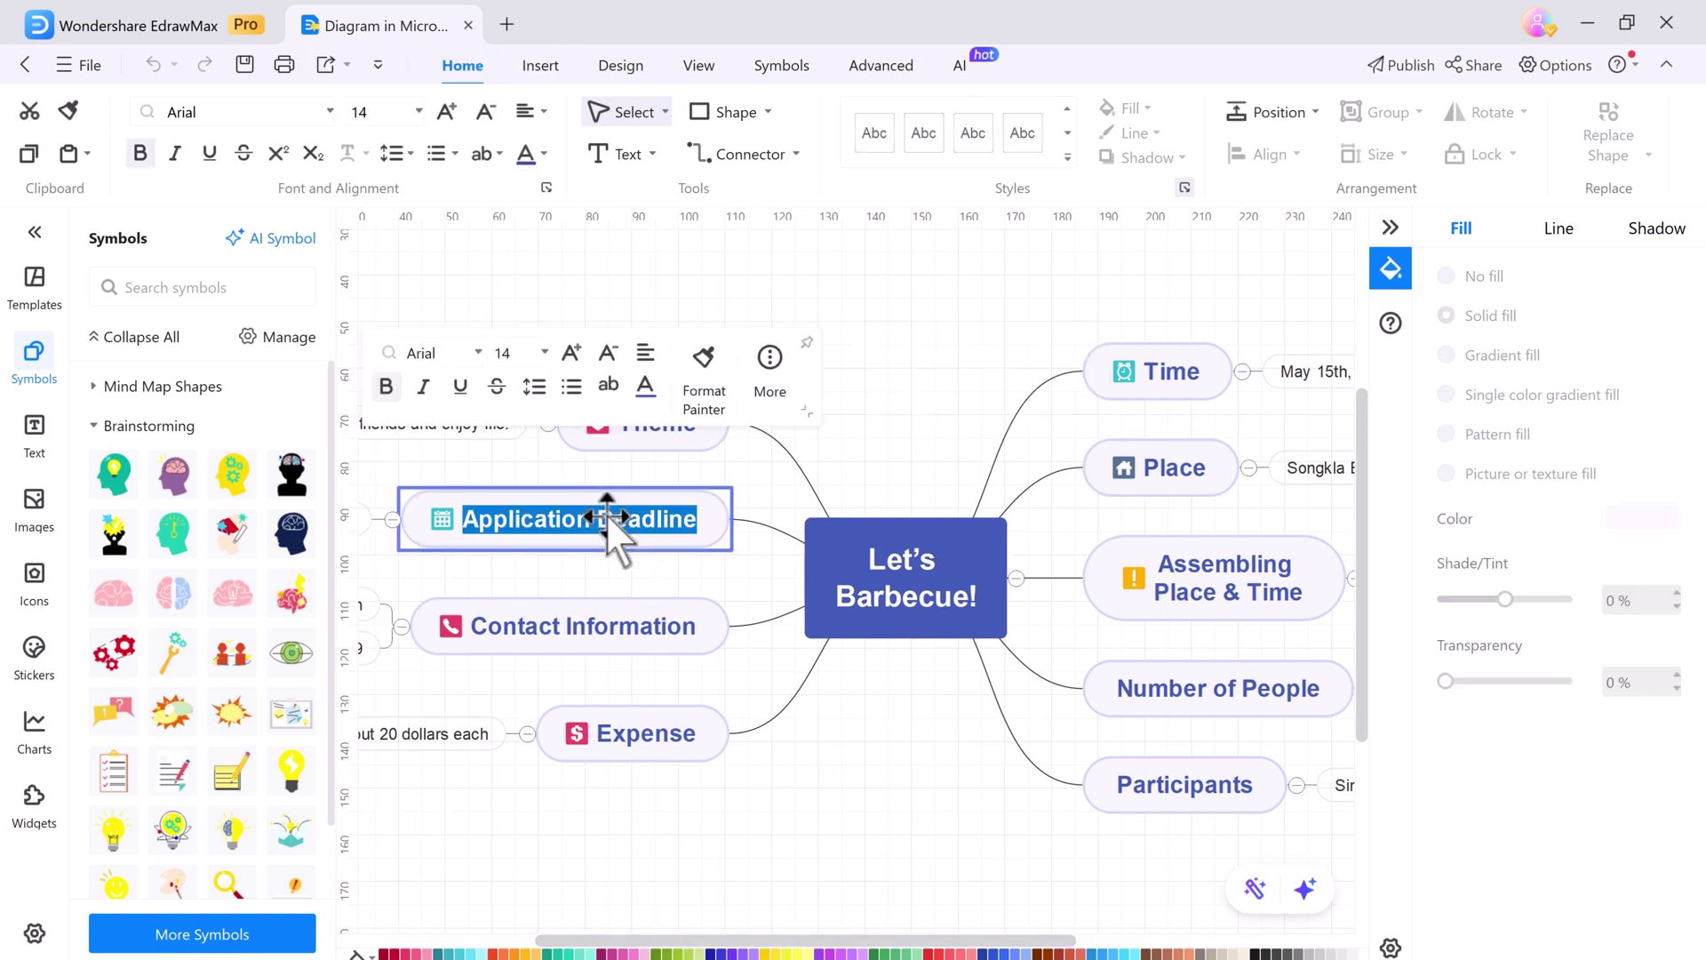
{"action": "double_click", "coordinate": [949, 598]}
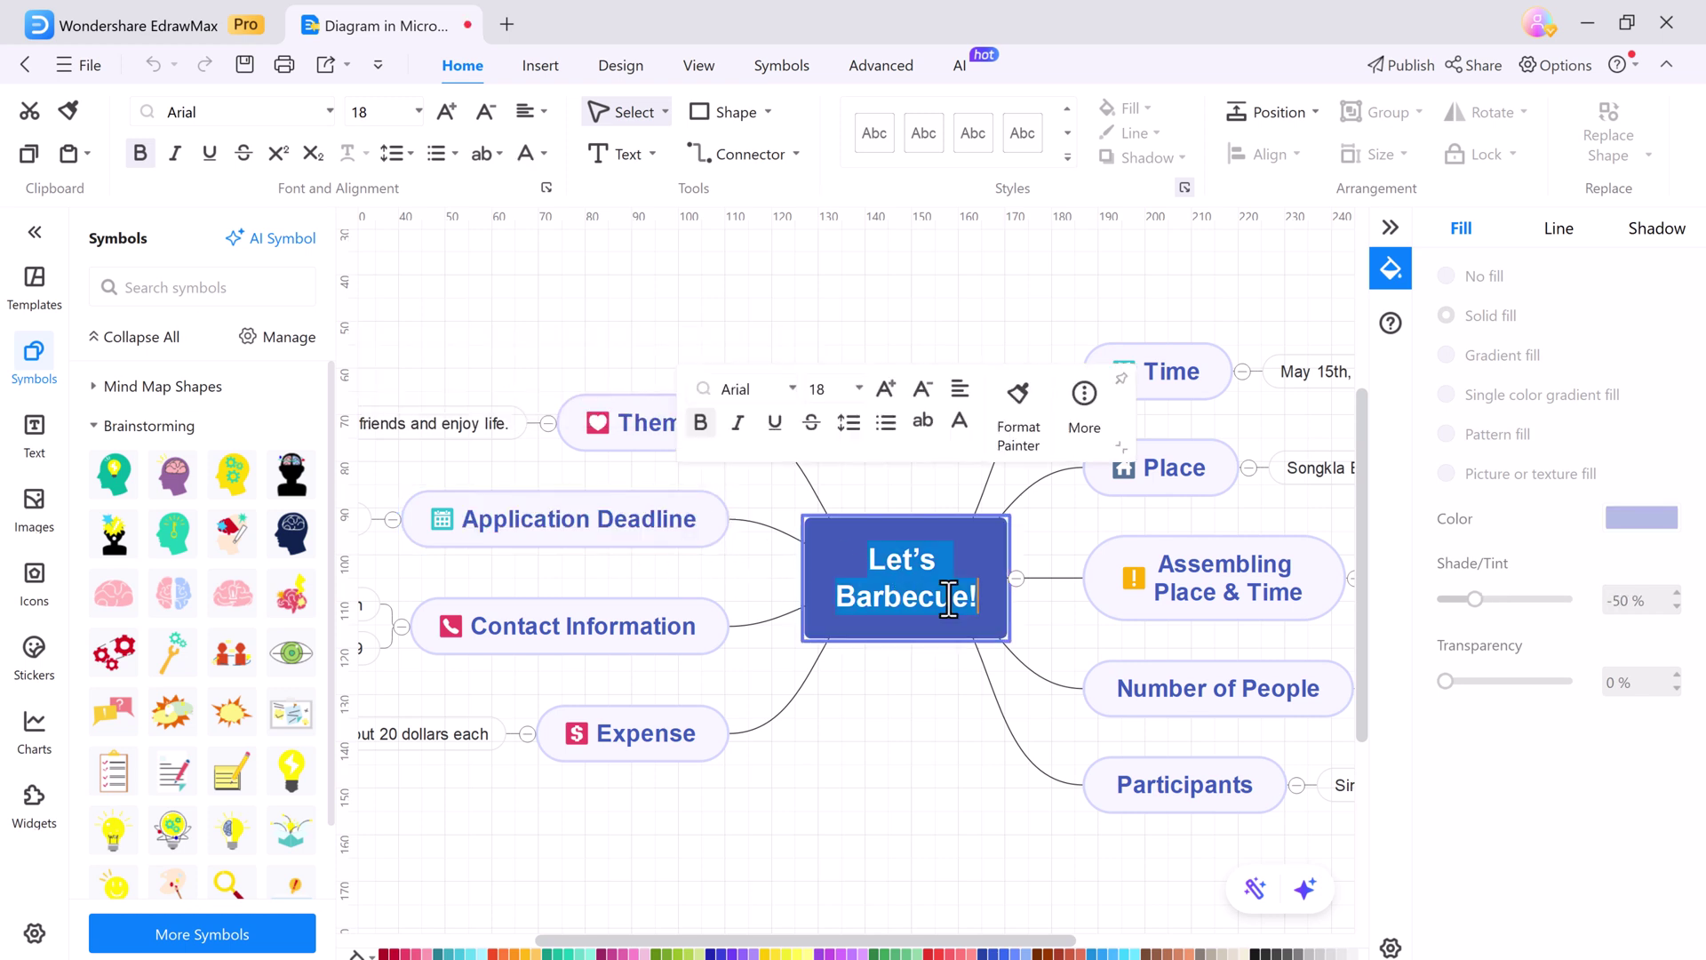
{"action": "key", "text": "BackSpace"}
{"action": "key", "text": "BackSpace"}
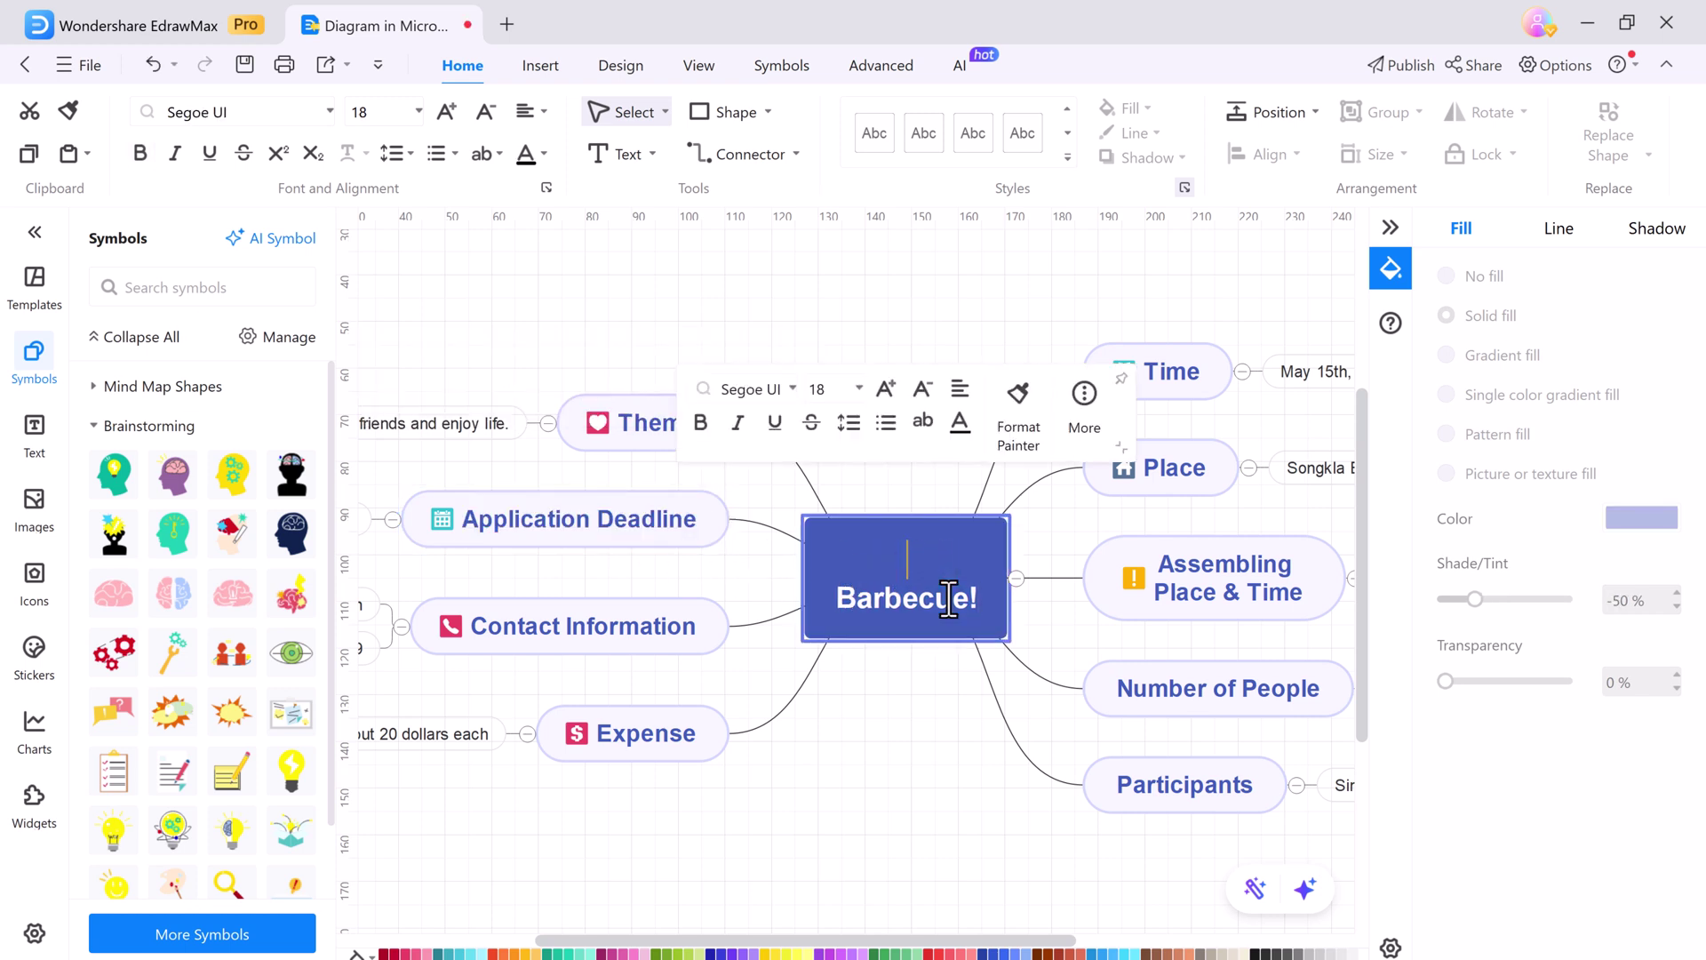
{"action": "key", "text": "Delete"}
{"action": "left_click", "coordinate": [964, 693]}
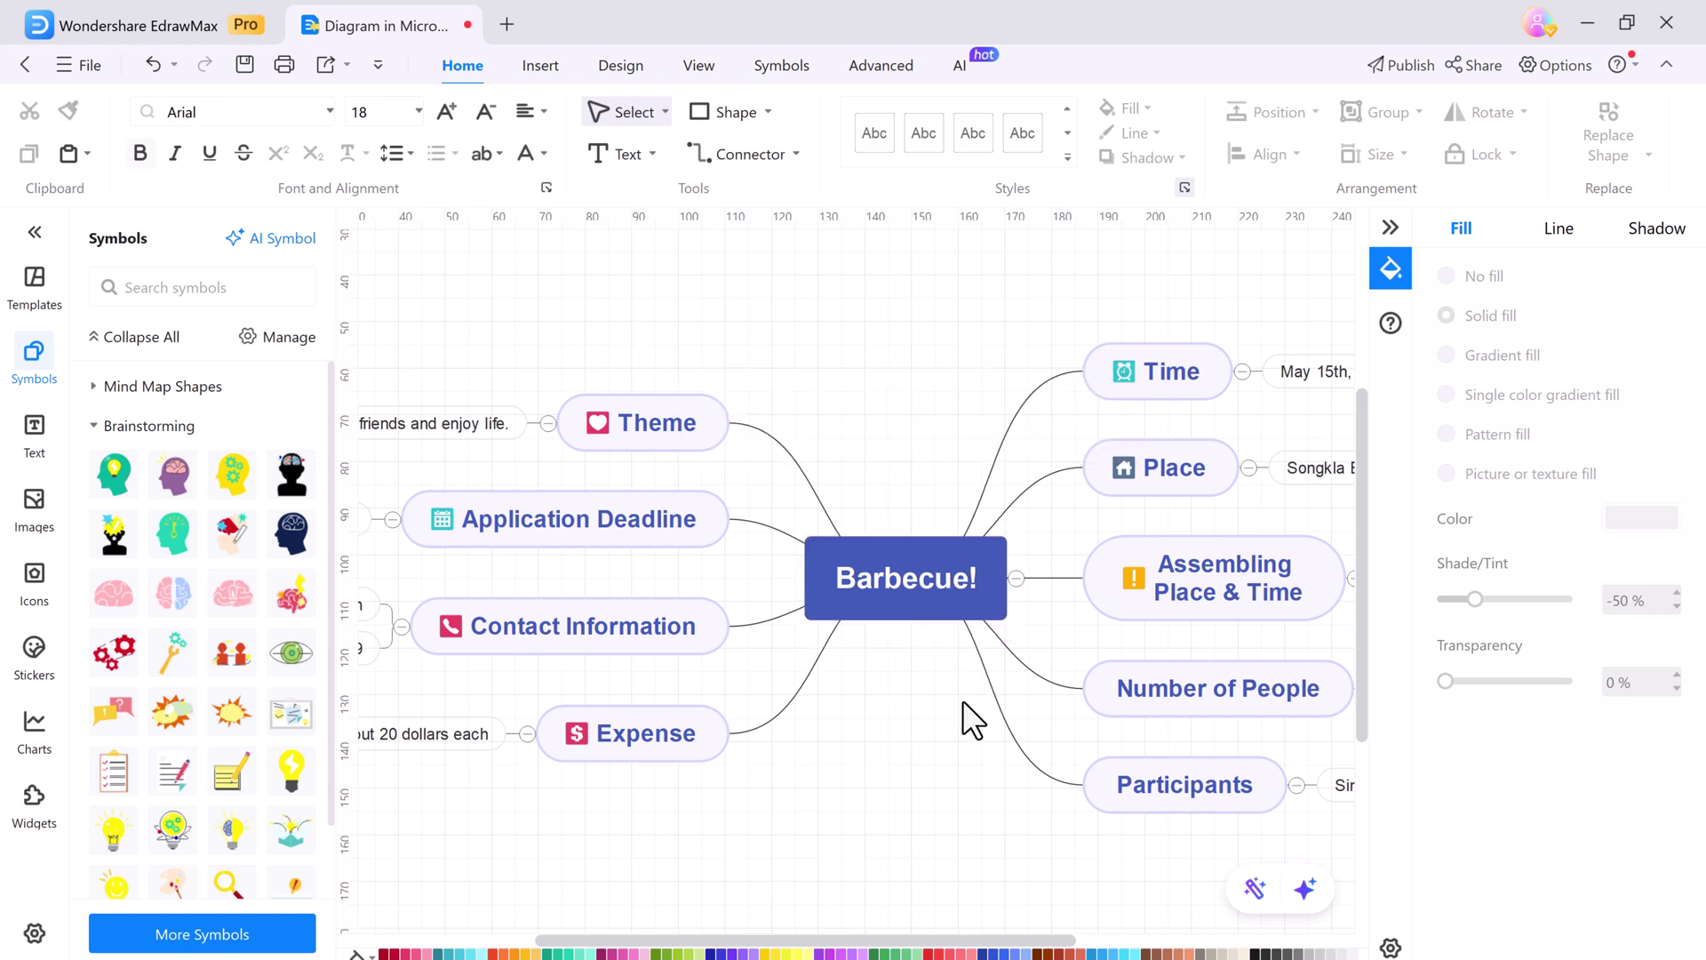
Step: Select the Theme topic and the 'Make friends and enjoy life.' note
{"action": "left_click", "coordinate": [682, 403]}
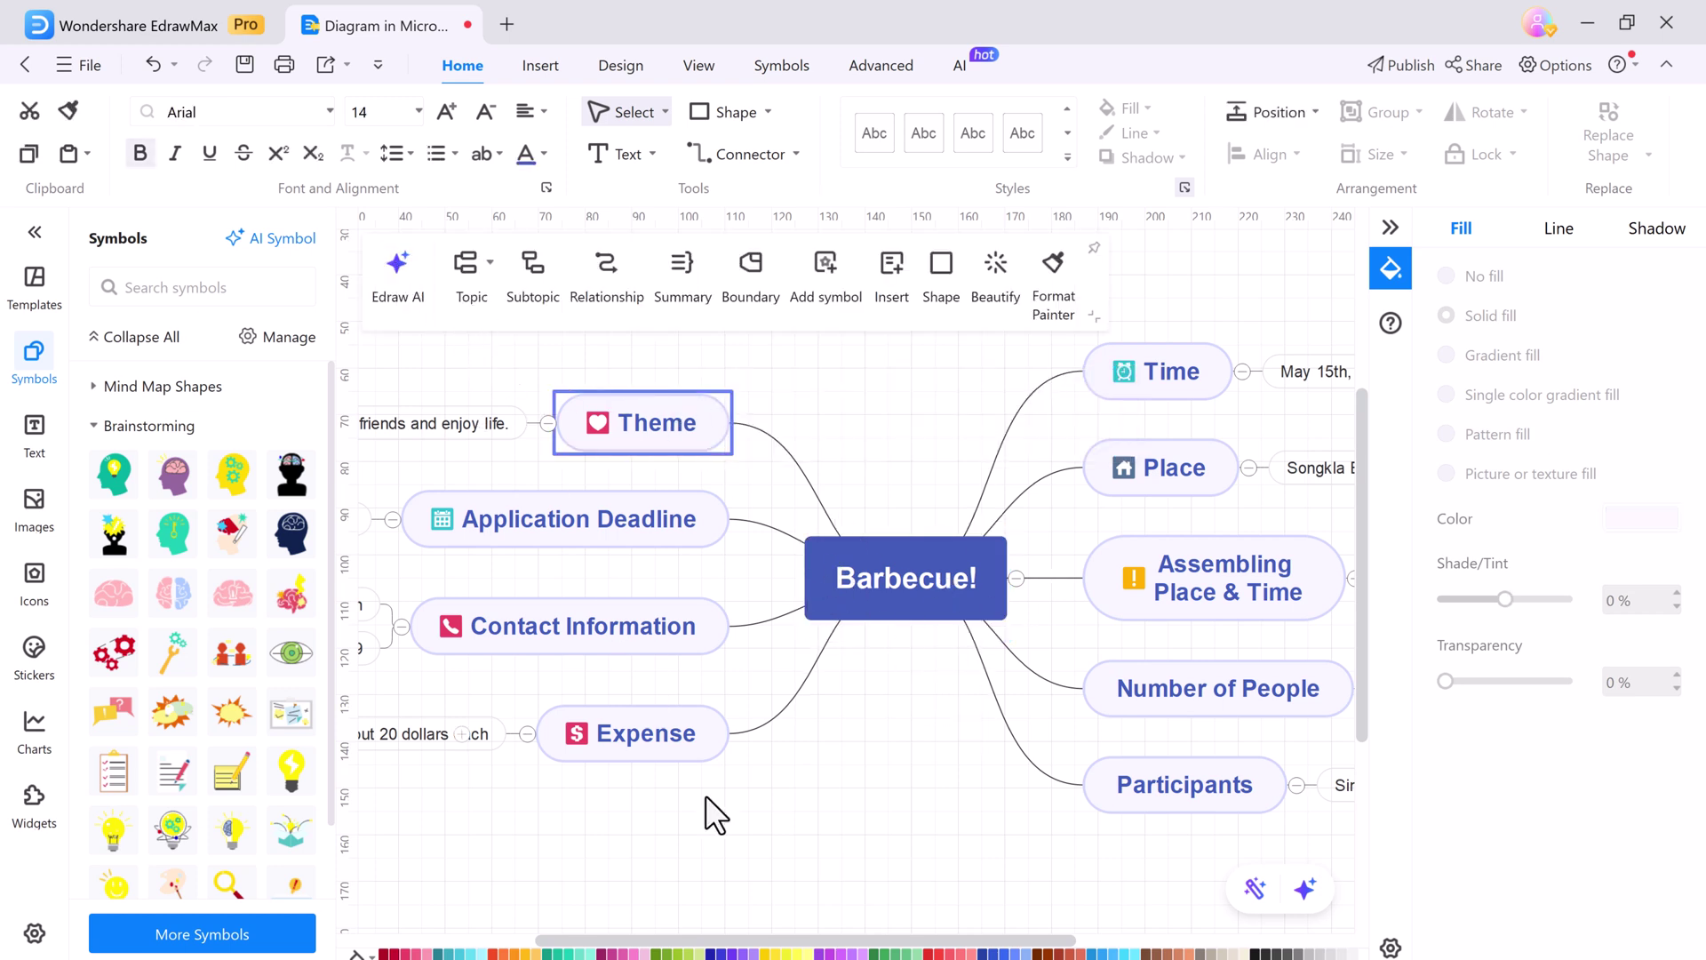
{"action": "left_click_drag", "start_coordinate": [721, 940], "coordinate": [644, 940]}
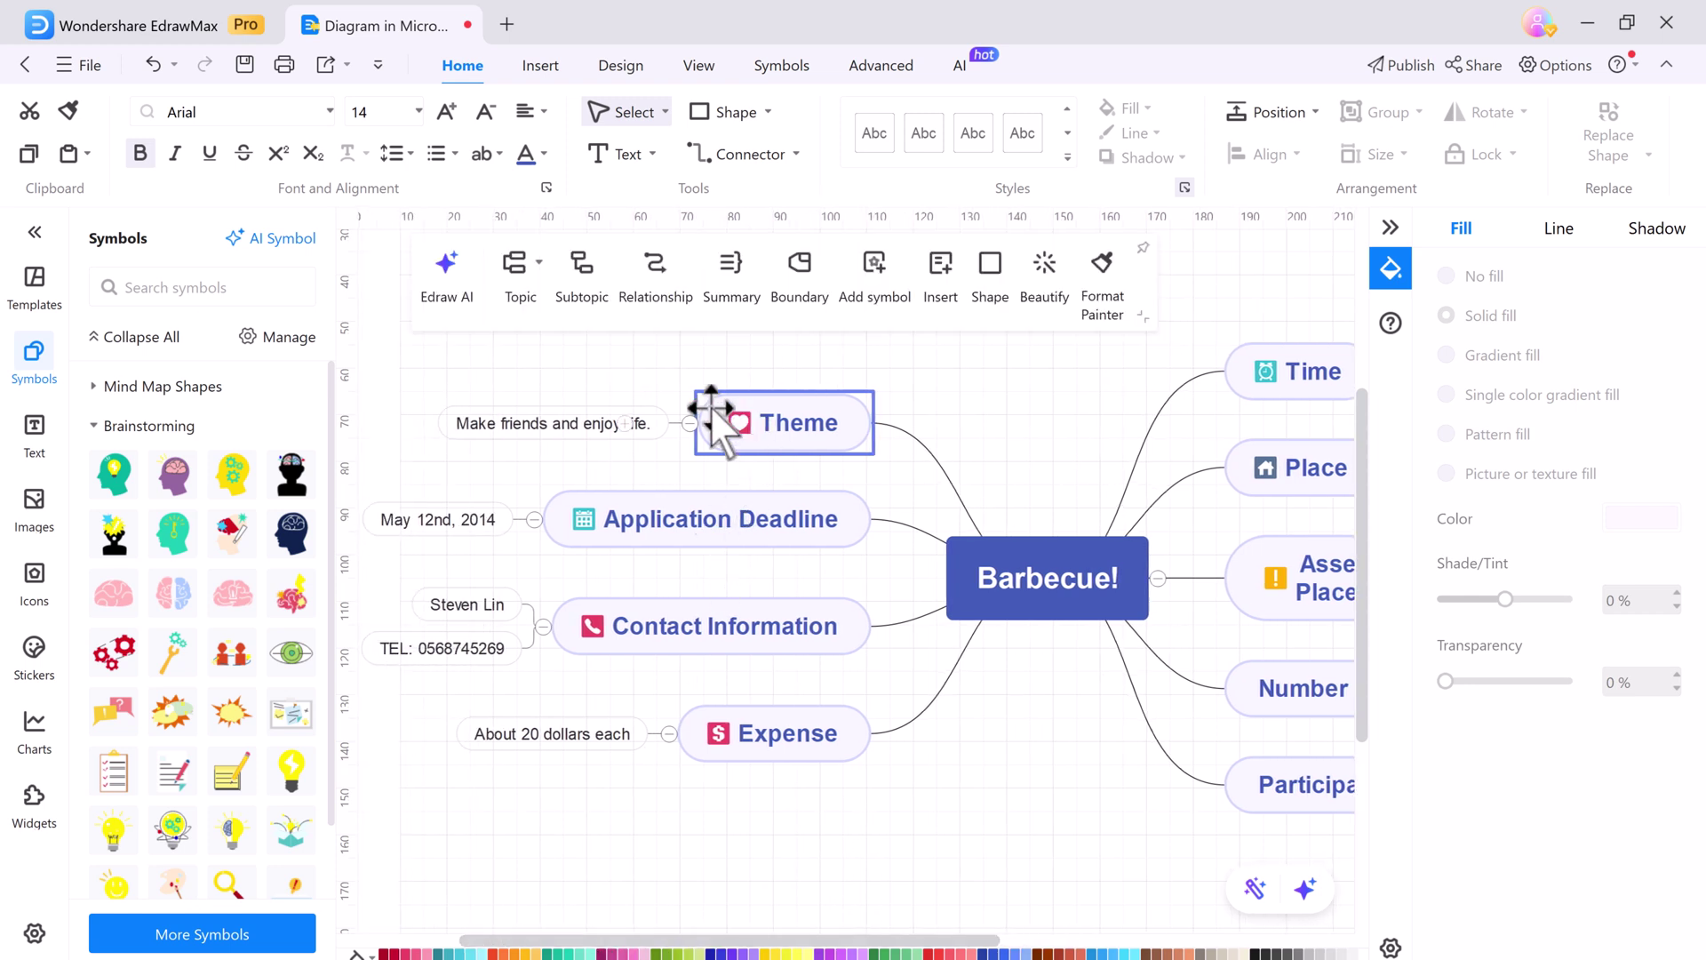
{"action": "left_click", "coordinate": [560, 417]}
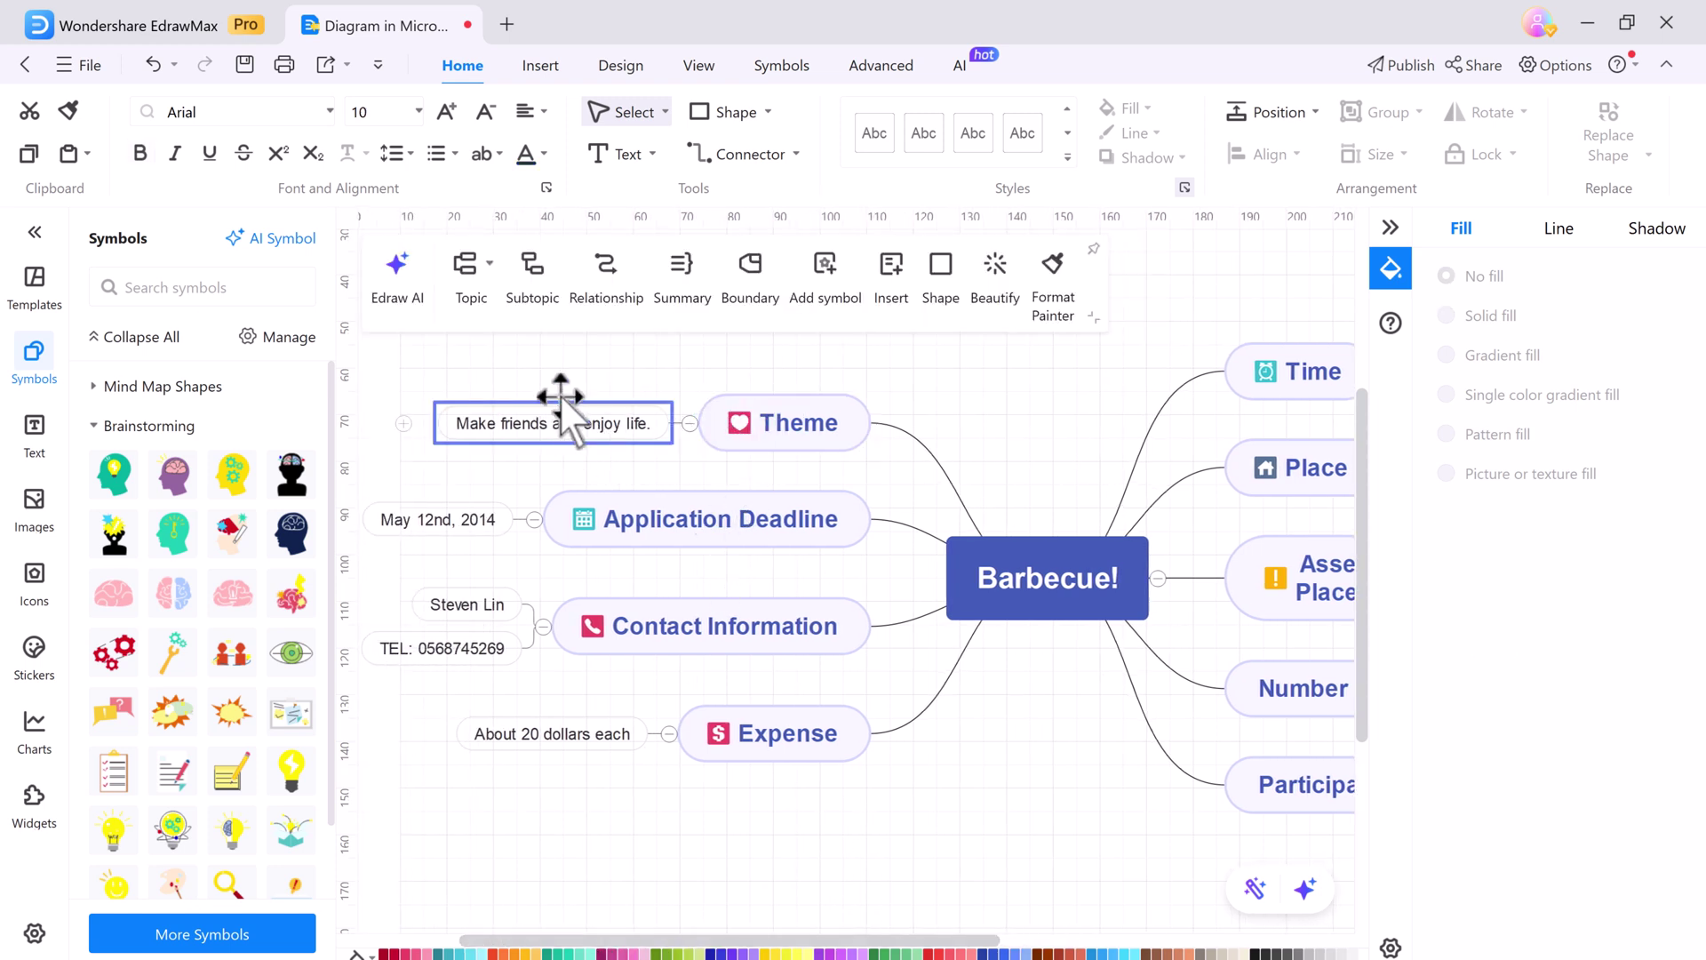
Step: Add a new Subtopic branch on the Theme side of the map
{"action": "left_click", "coordinate": [401, 289]}
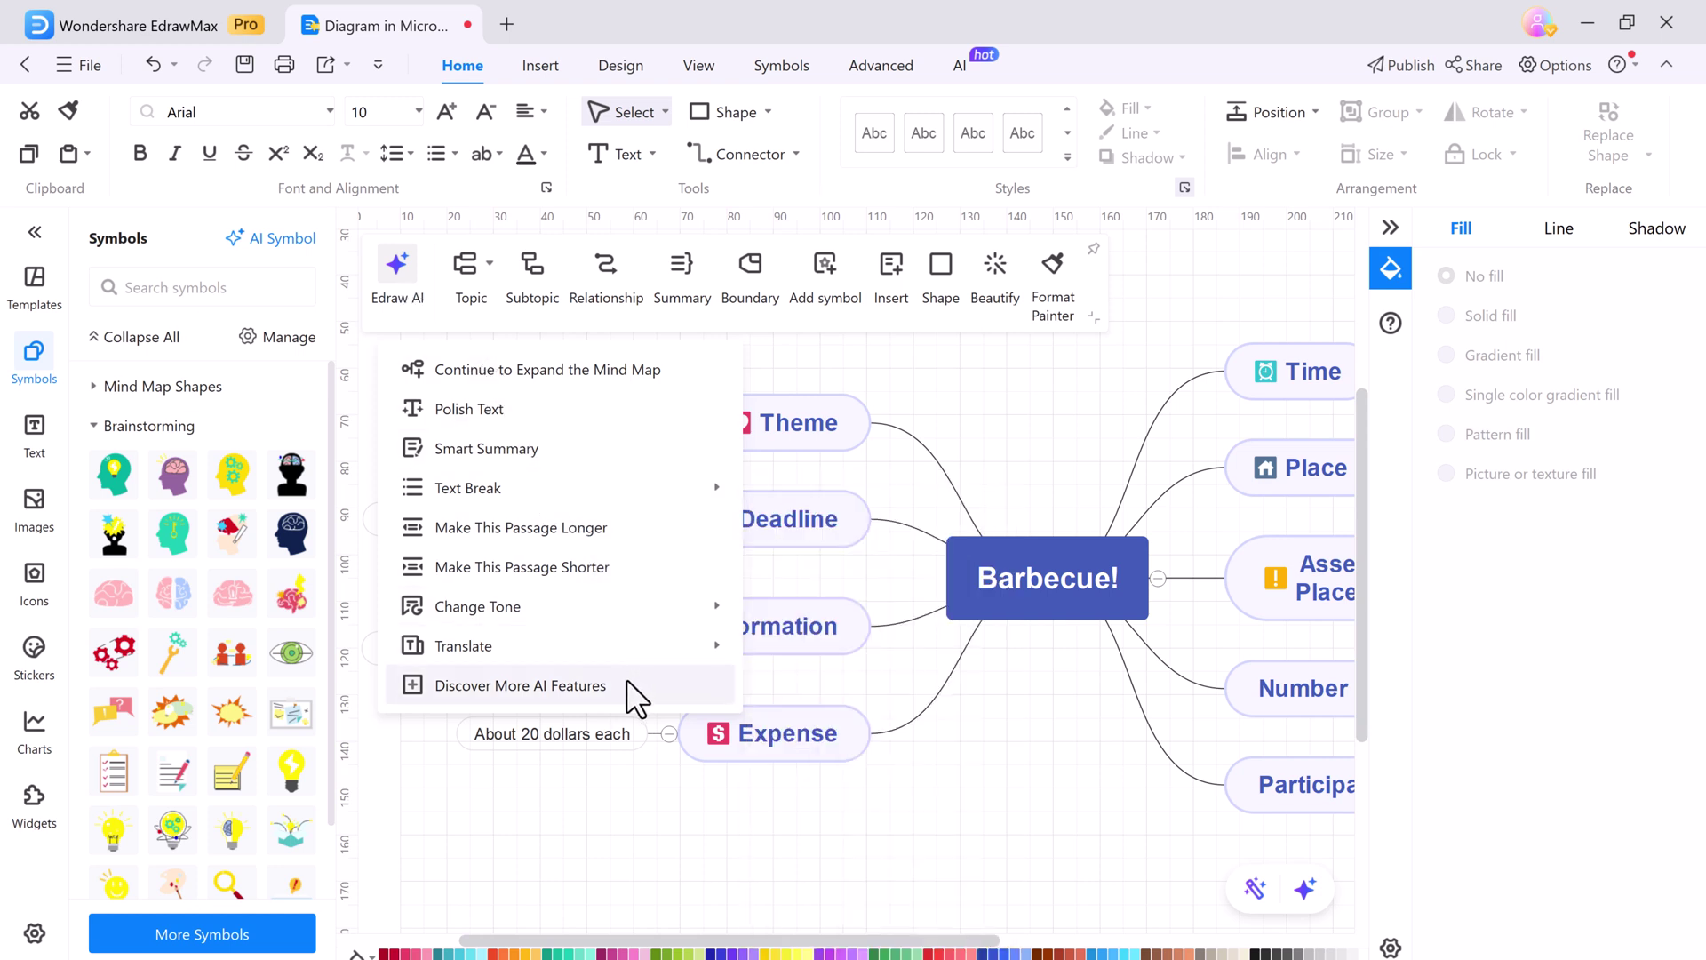
{"action": "mouse_move", "coordinate": [477, 606]}
{"action": "left_click", "coordinate": [484, 269]}
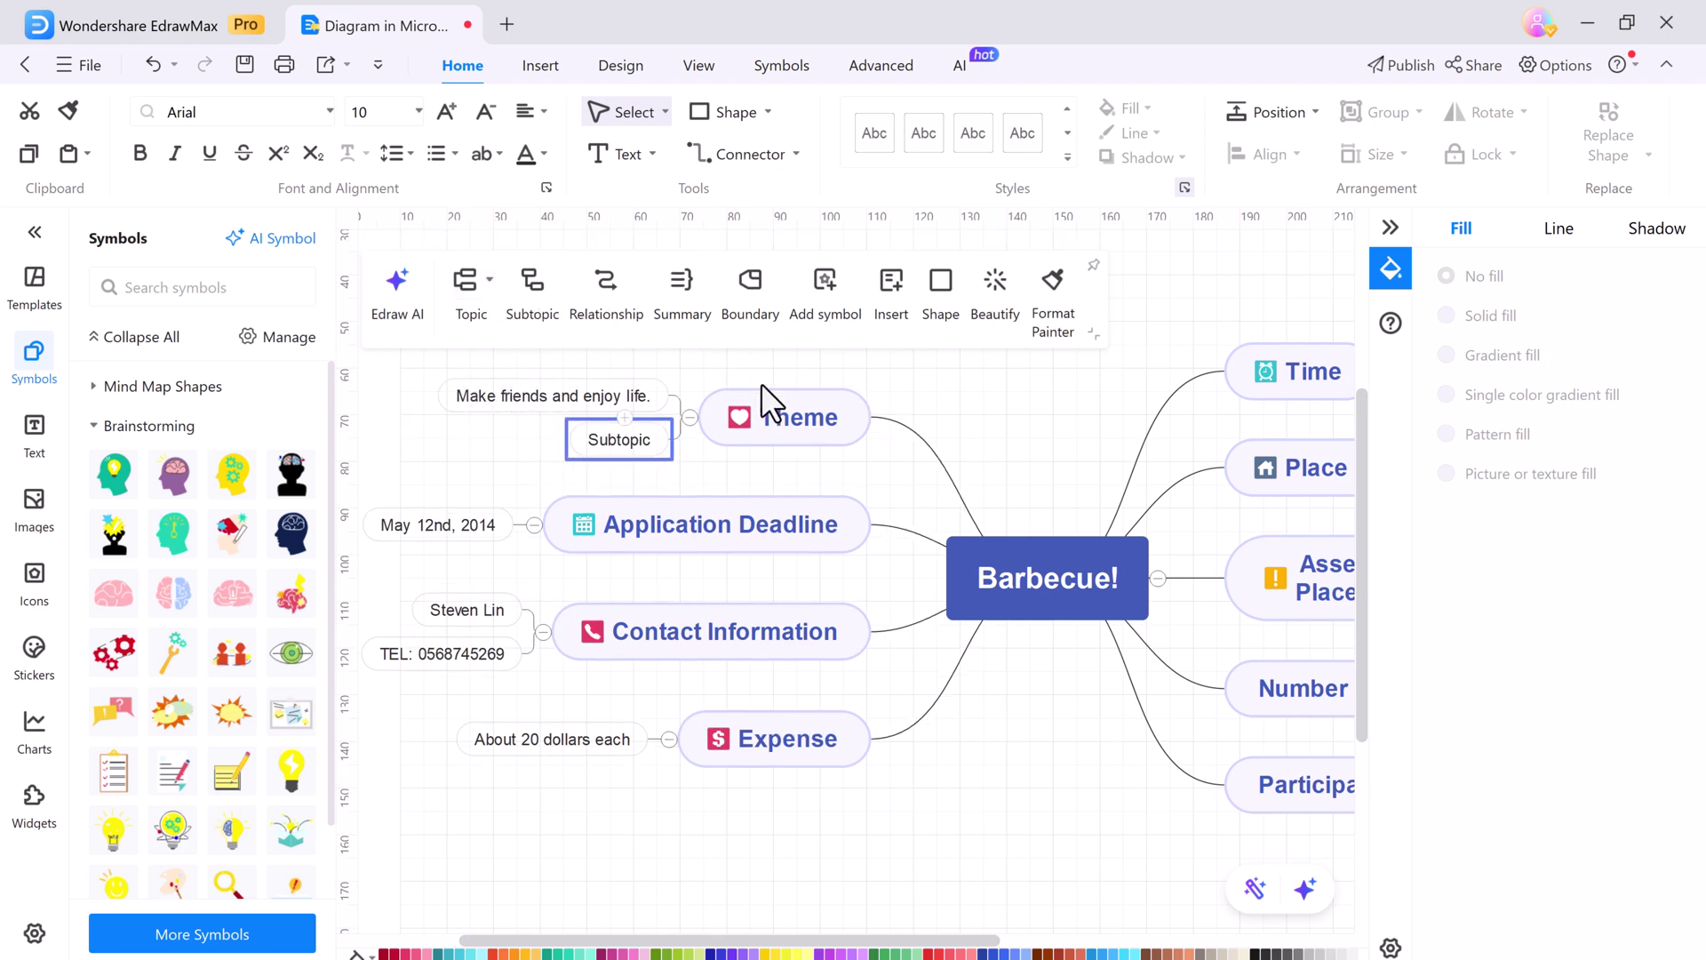
{"action": "left_click", "coordinate": [786, 418]}
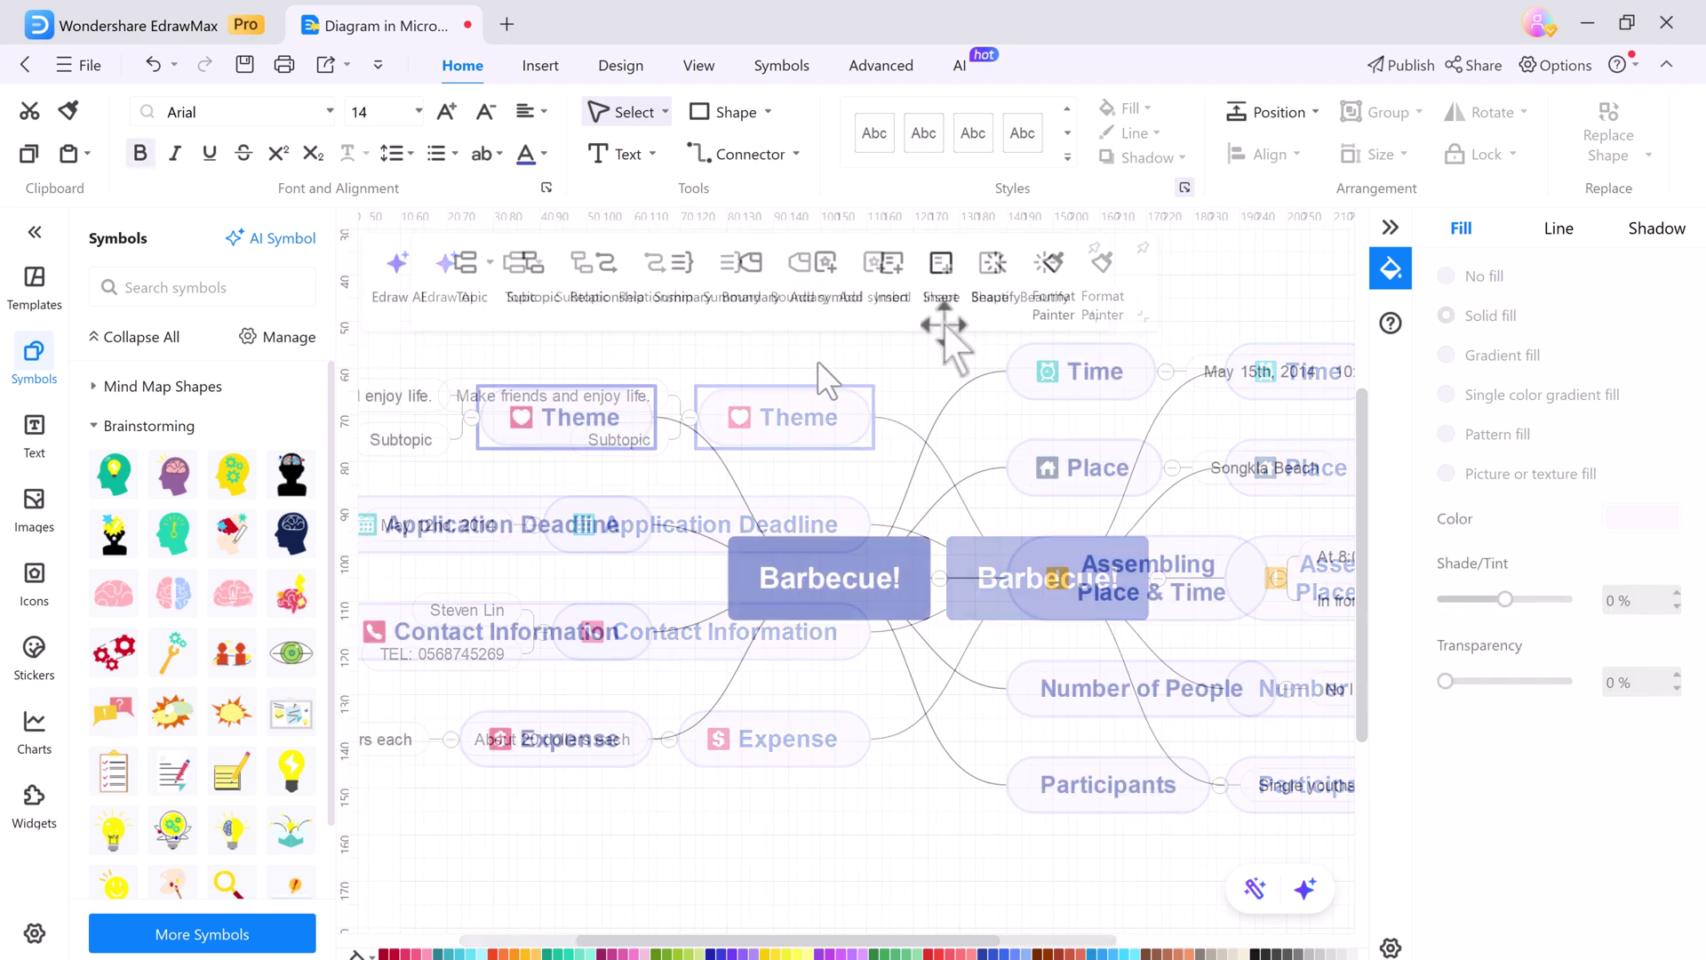
Step: Apply the Beautify style with rainbow branches and a red central topic
{"action": "left_click", "coordinate": [991, 266]}
{"action": "mouse_move", "coordinate": [1093, 368]}
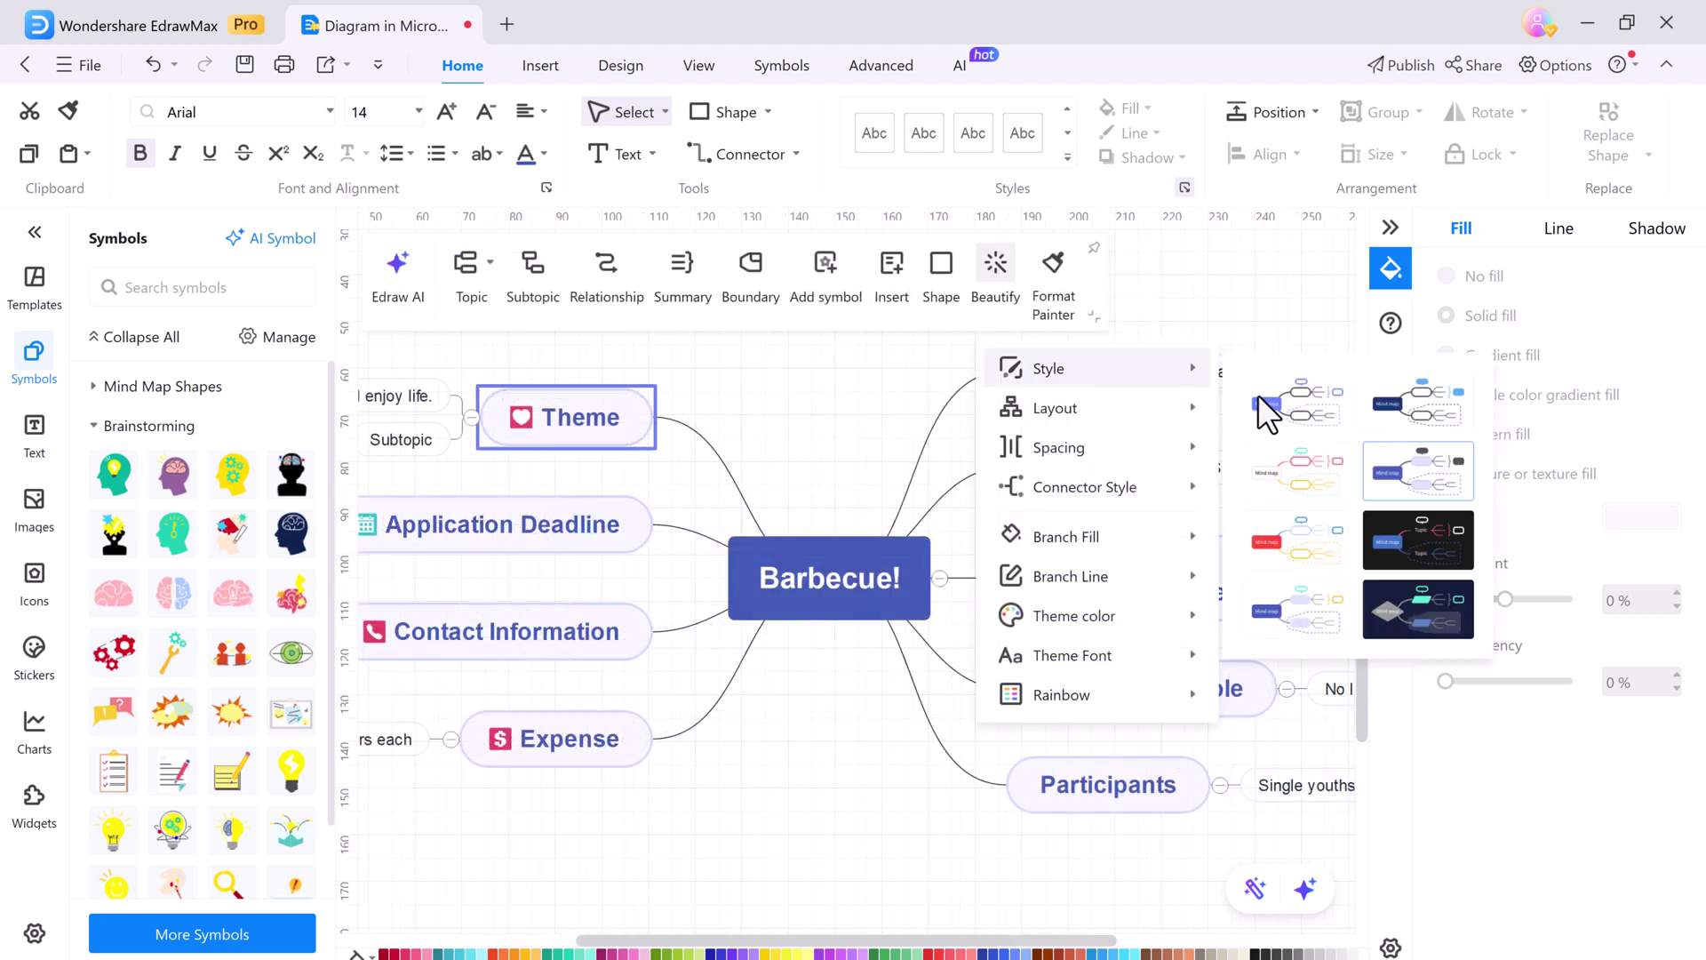
{"action": "left_click", "coordinate": [1304, 545]}
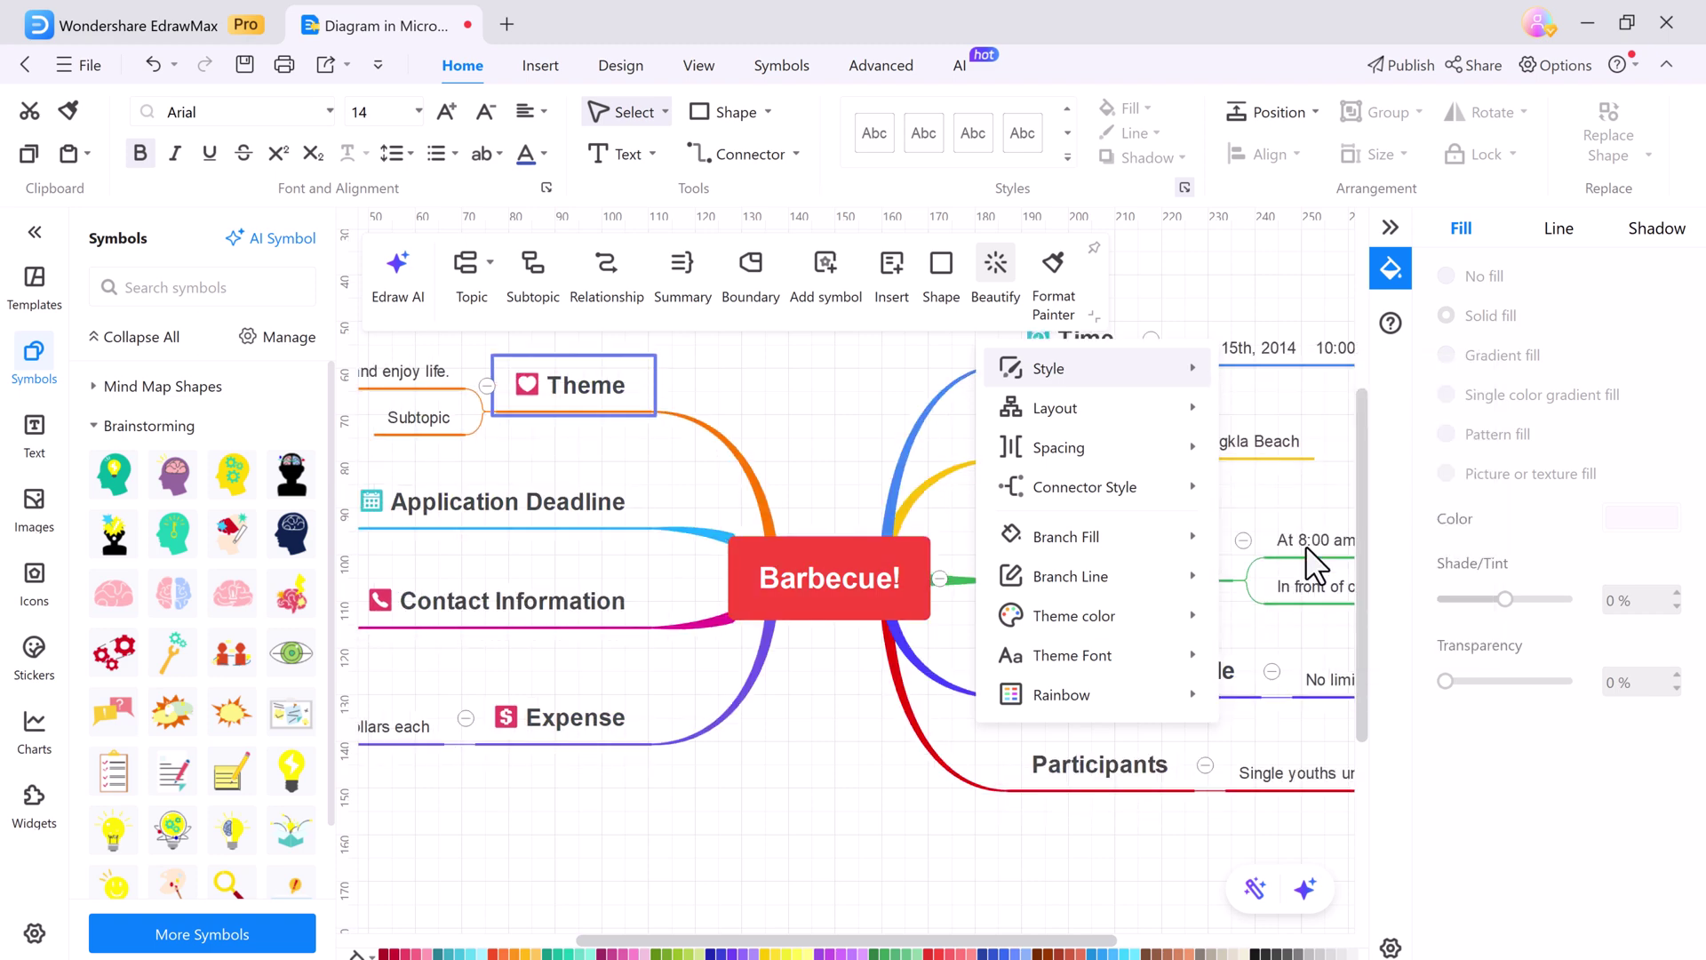
{"action": "left_click", "coordinate": [778, 392]}
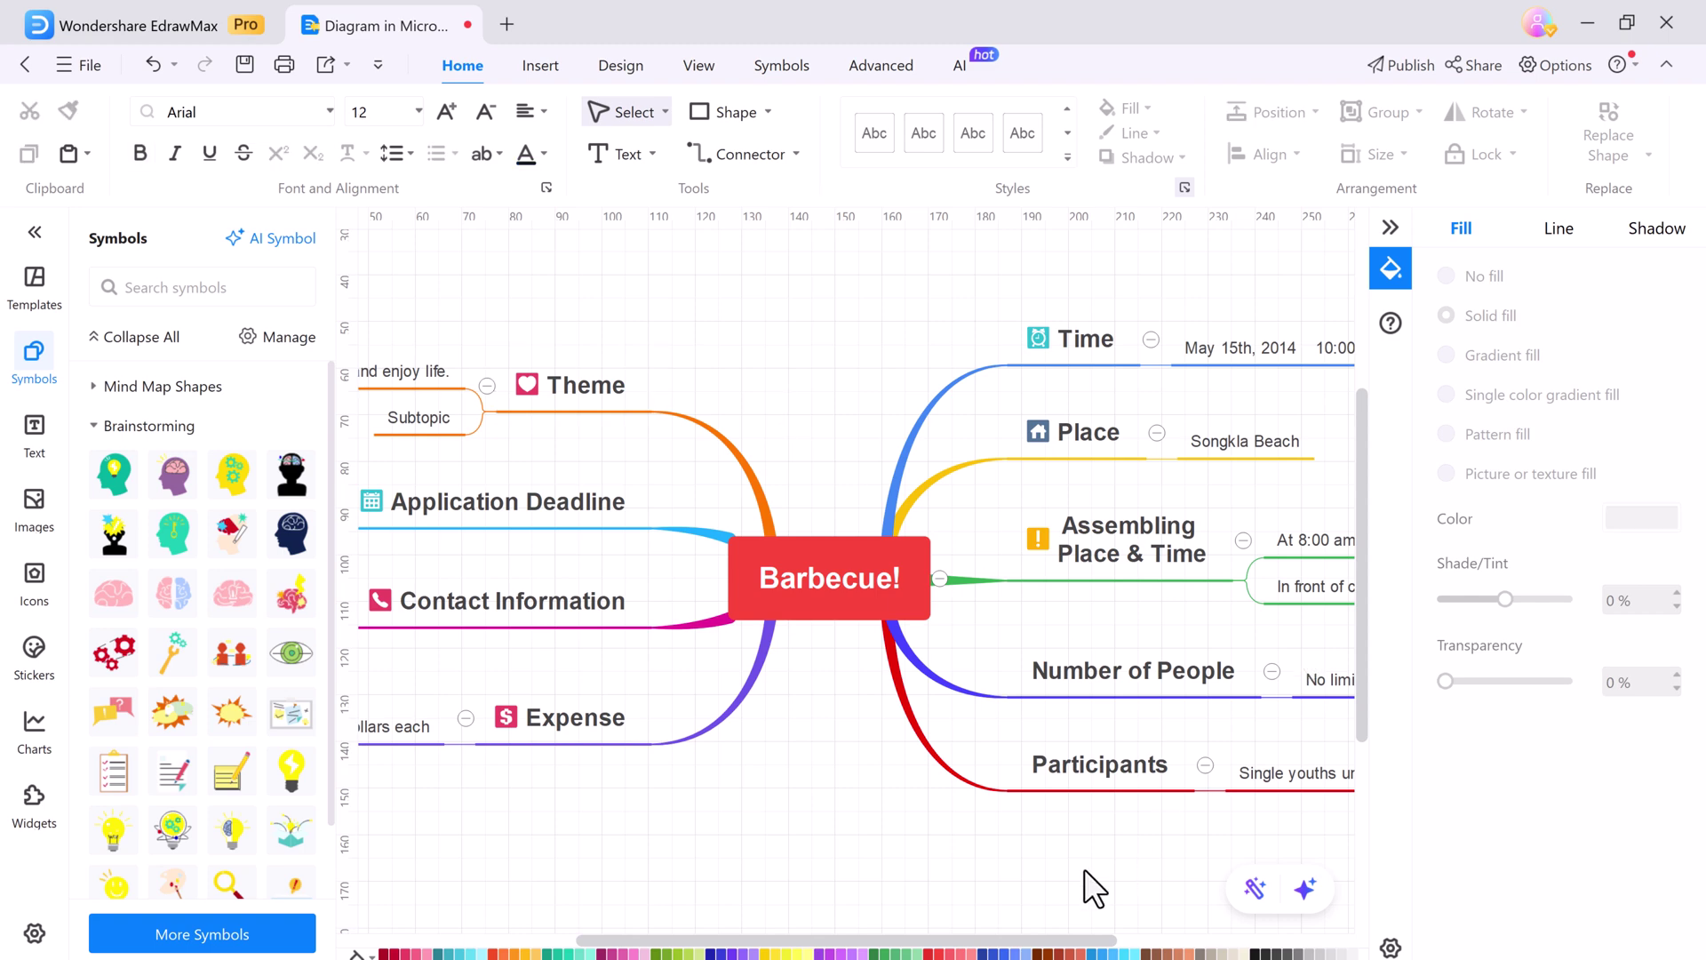
{"action": "mouse_move", "coordinate": [1022, 943]}
{"action": "left_mouse_down"}
{"action": "mouse_move", "coordinate": [1103, 944]}
{"action": "mouse_move", "coordinate": [982, 944]}
{"action": "left_mouse_up"}
{"action": "left_click", "coordinate": [1304, 890]}
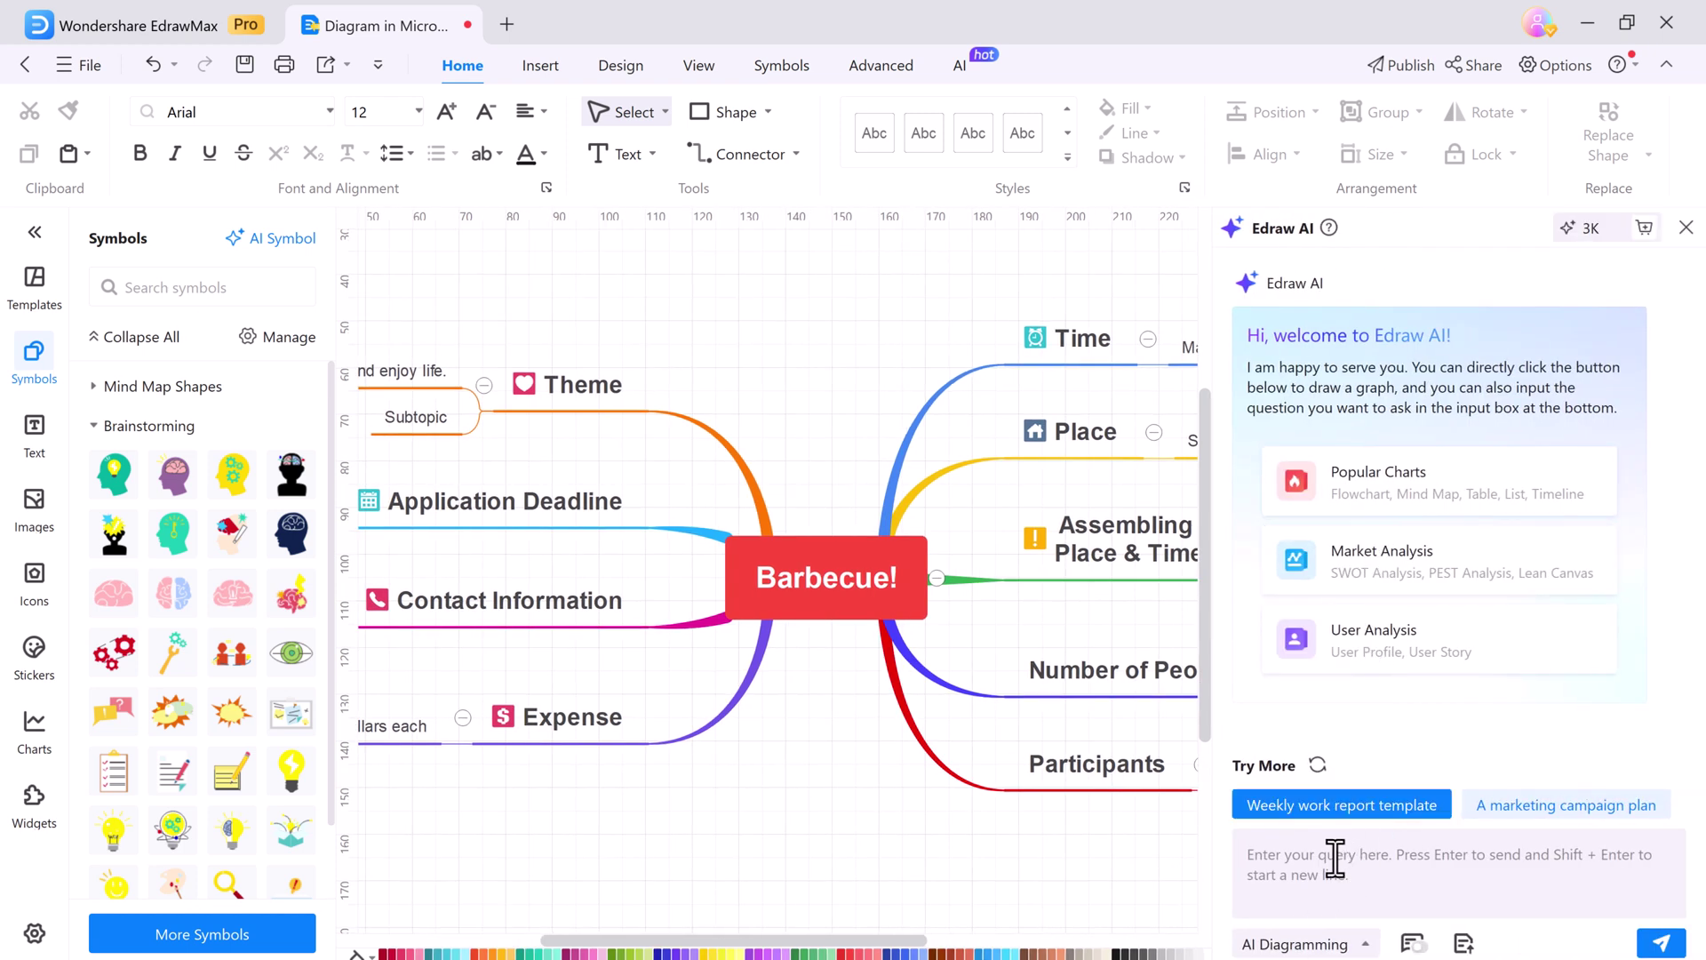
{"action": "scroll", "coordinate": [967, 685], "scroll_direction": "down", "scroll_amount": 2}
{"action": "scroll", "coordinate": [967, 685], "scroll_direction": "down", "scroll_amount": 1}
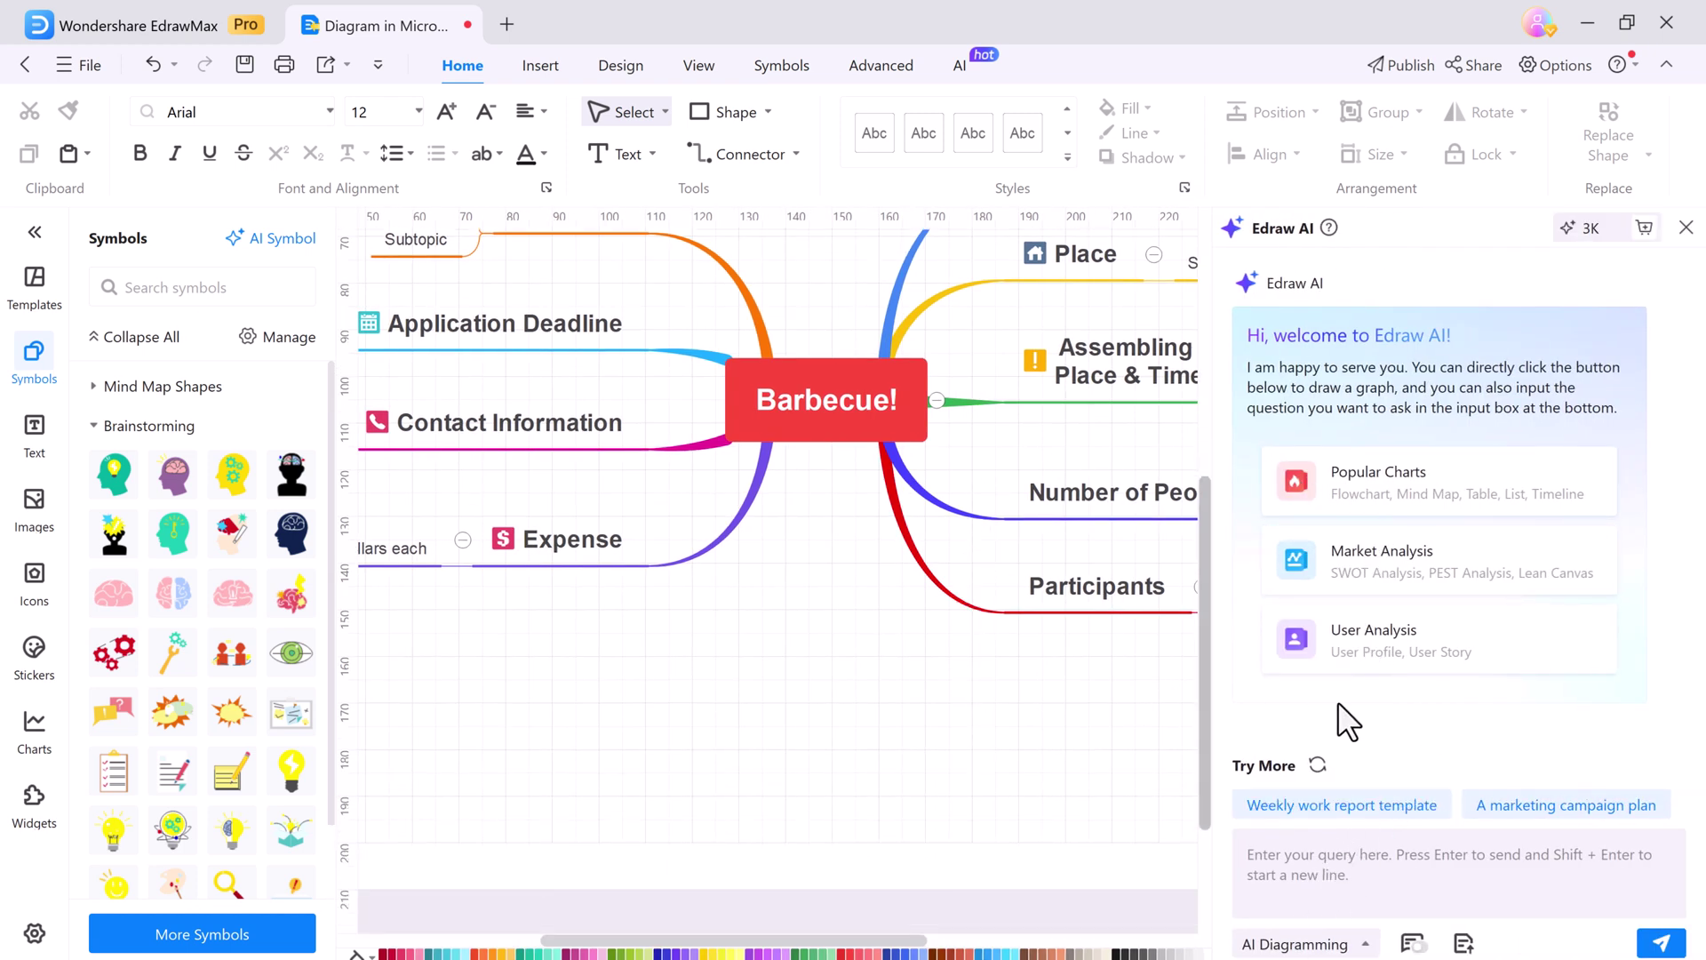
{"action": "left_click", "coordinate": [1390, 866]}
{"action": "left_click", "coordinate": [1470, 580]}
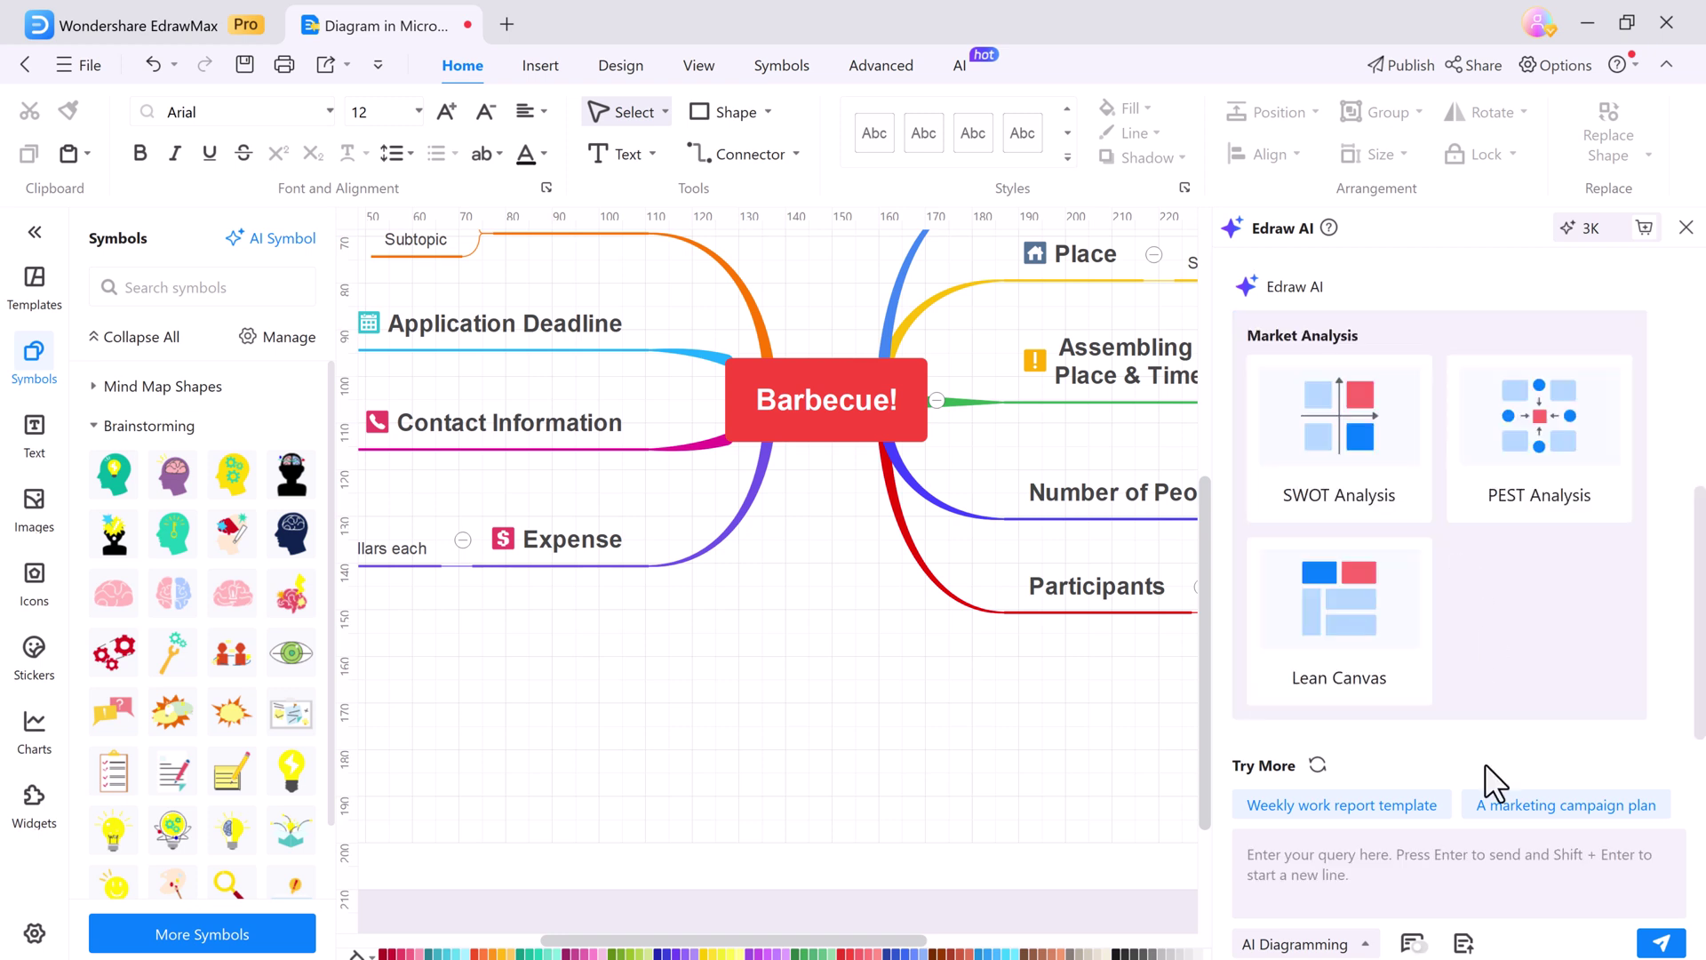
{"action": "left_click", "coordinate": [1298, 854]}
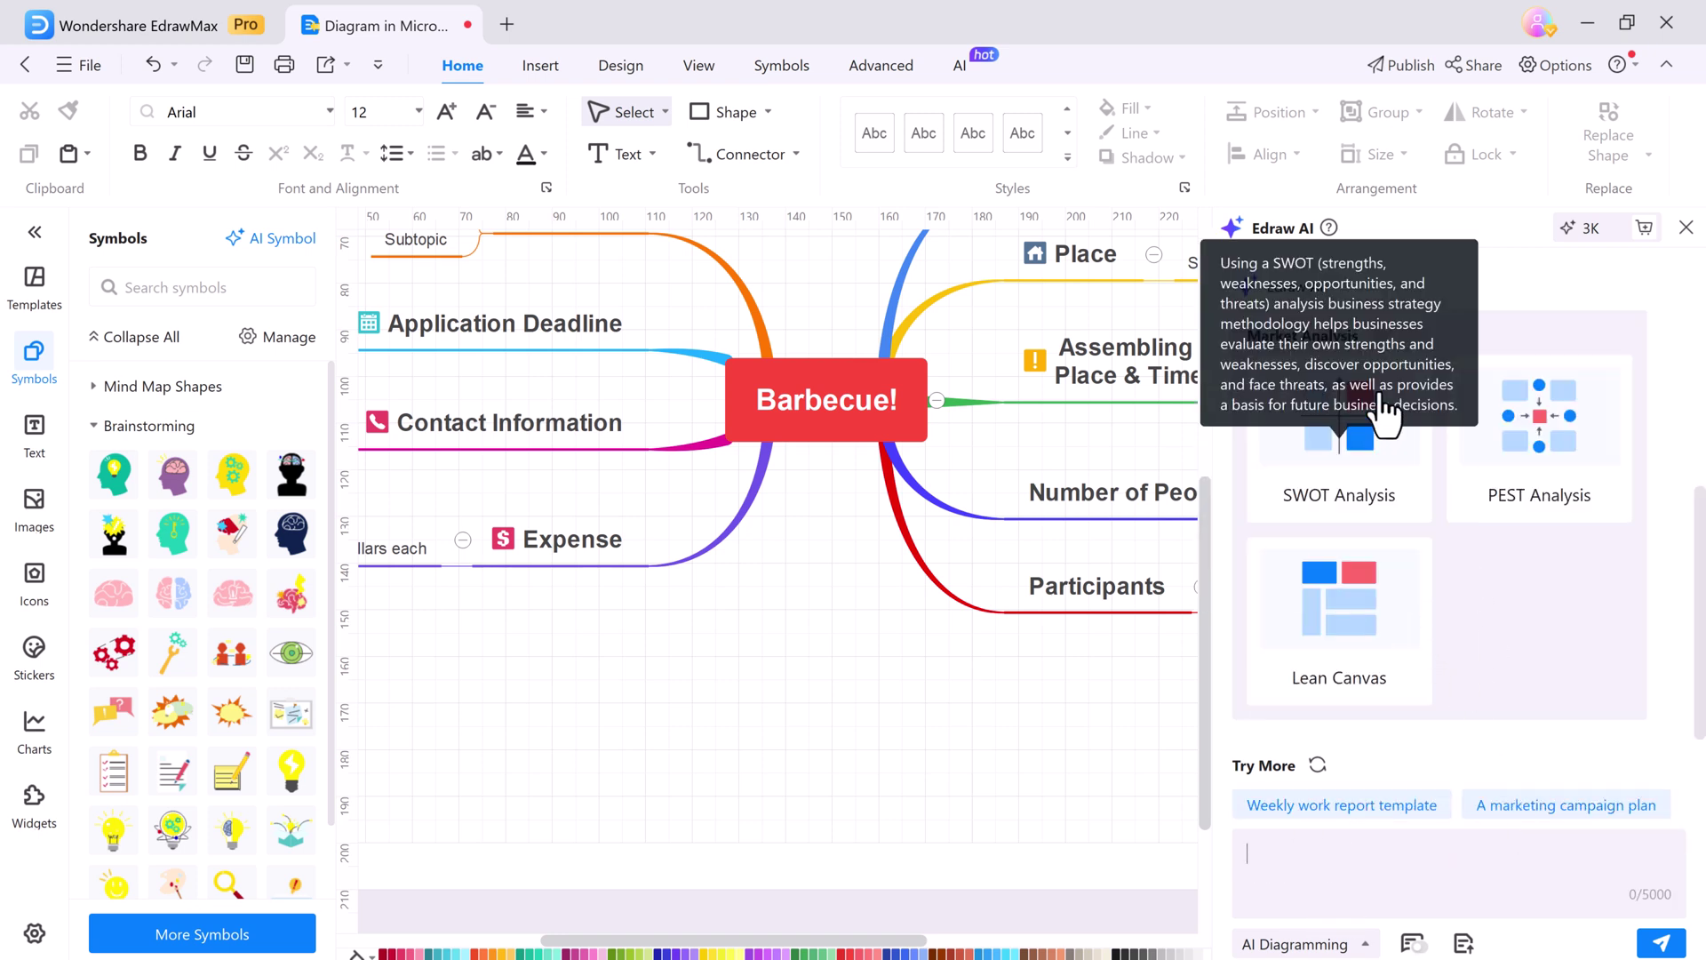
{"action": "left_click", "coordinate": [1287, 281]}
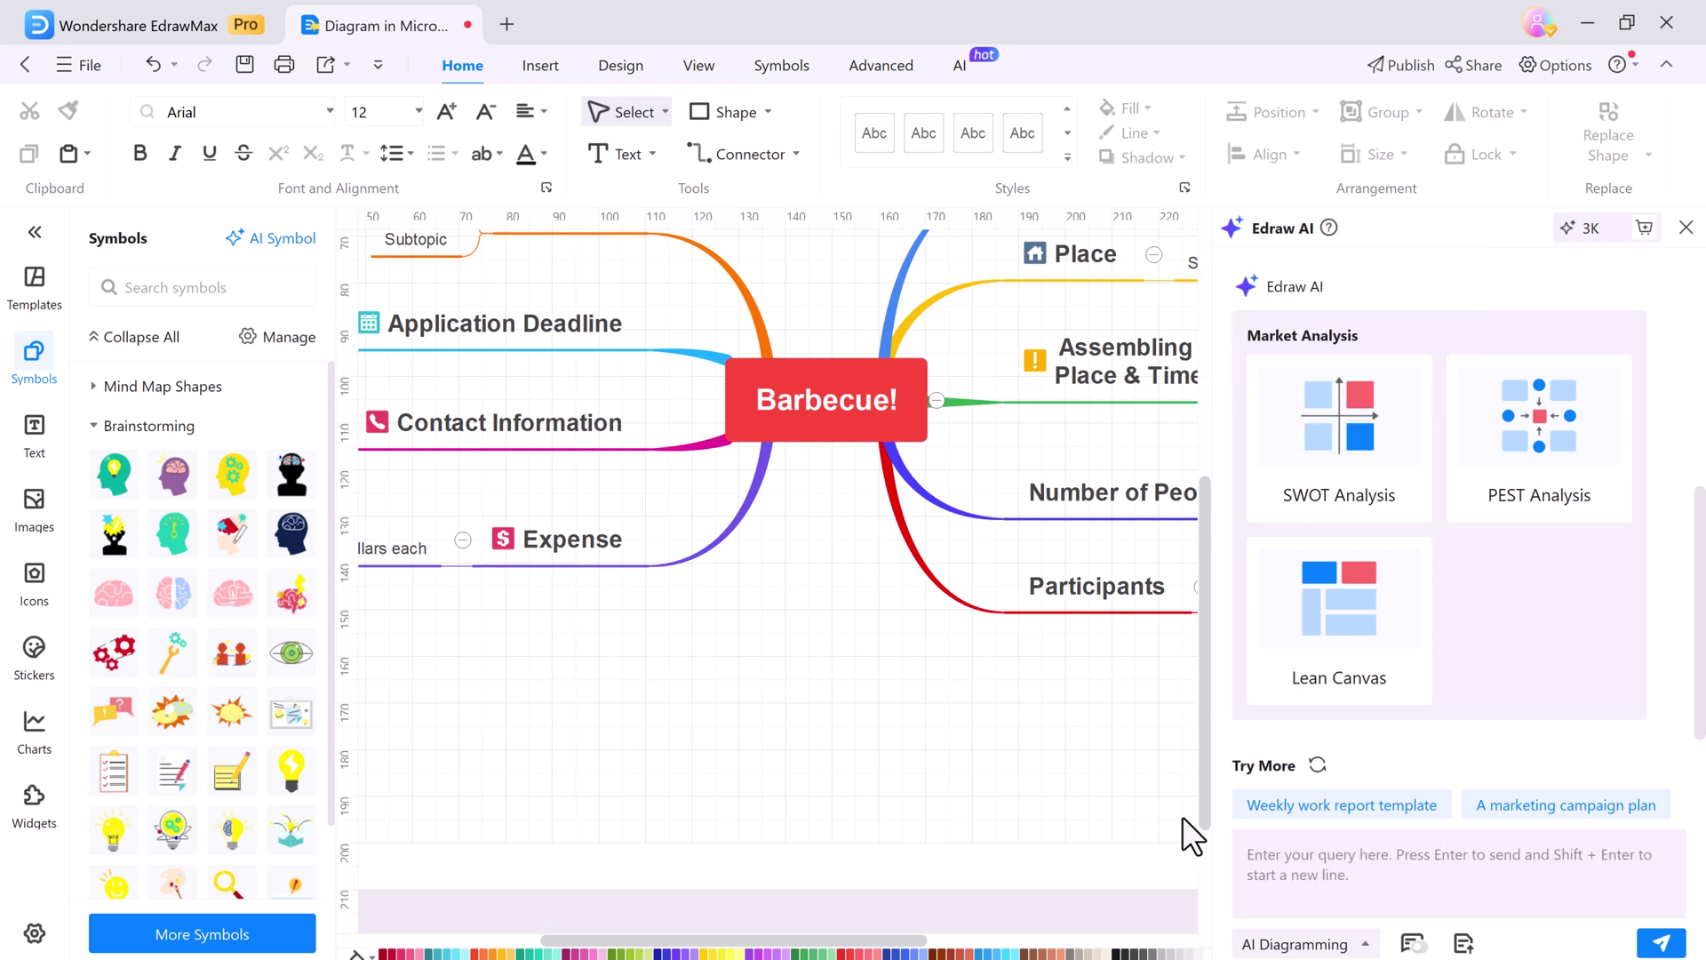
{"action": "scroll", "coordinate": [884, 657], "scroll_direction": "up", "scroll_amount": 2}
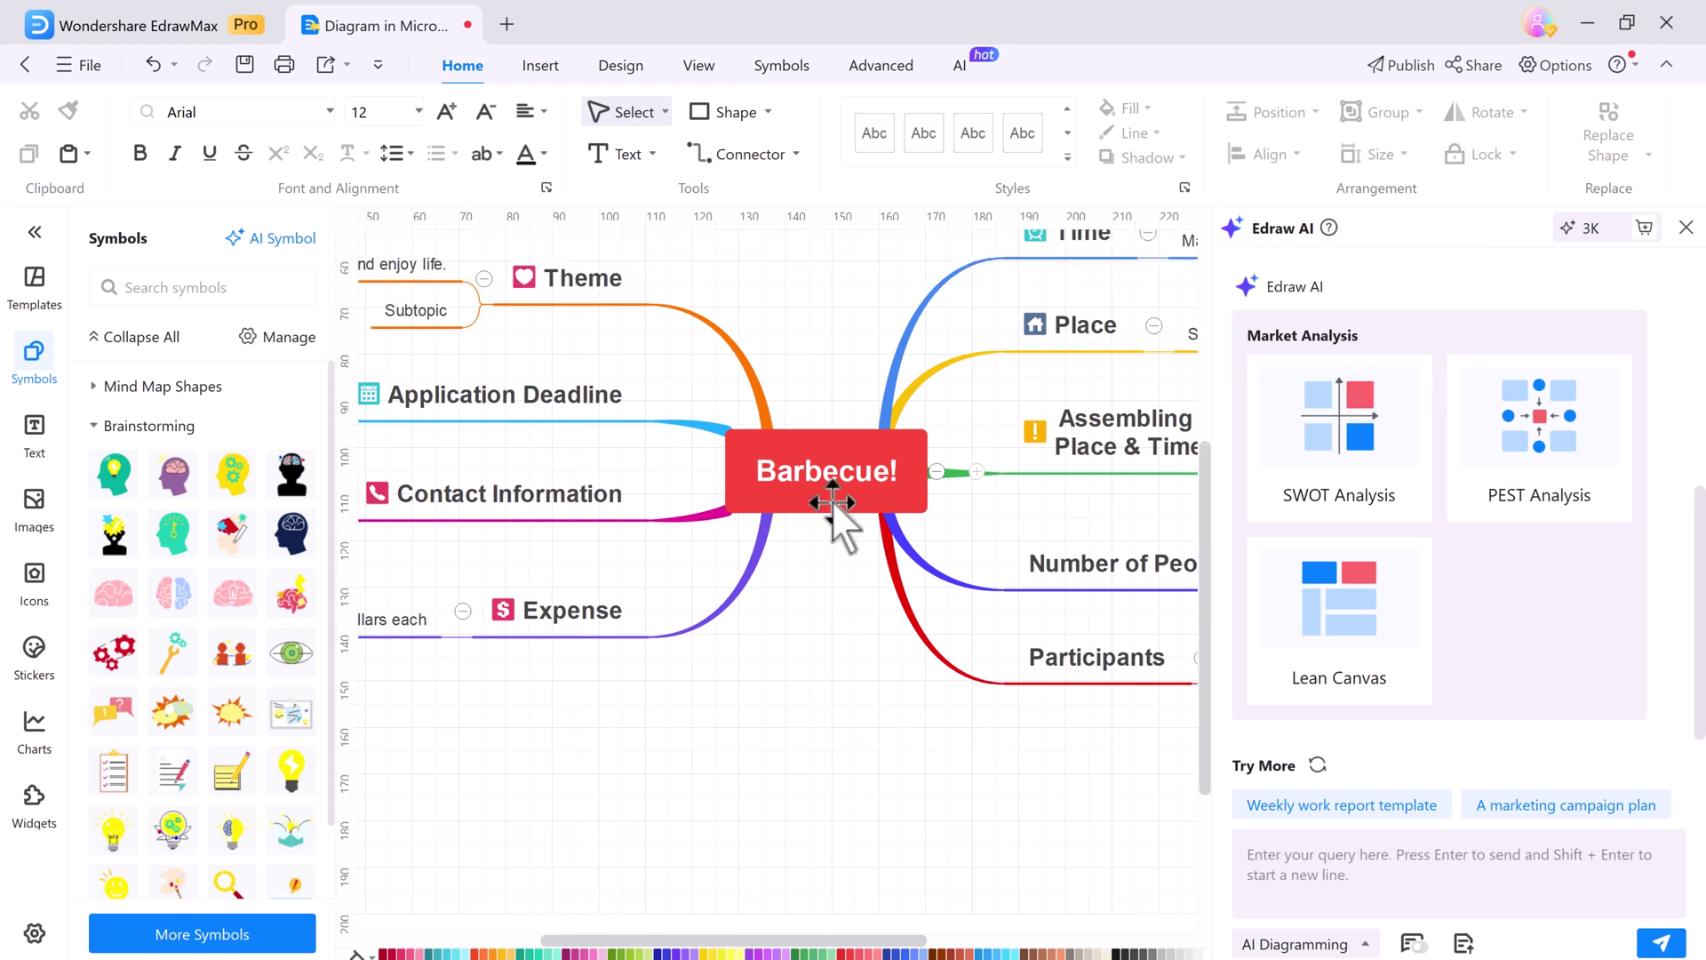
{"action": "scroll", "coordinate": [838, 515], "scroll_direction": "up", "scroll_amount": 2}
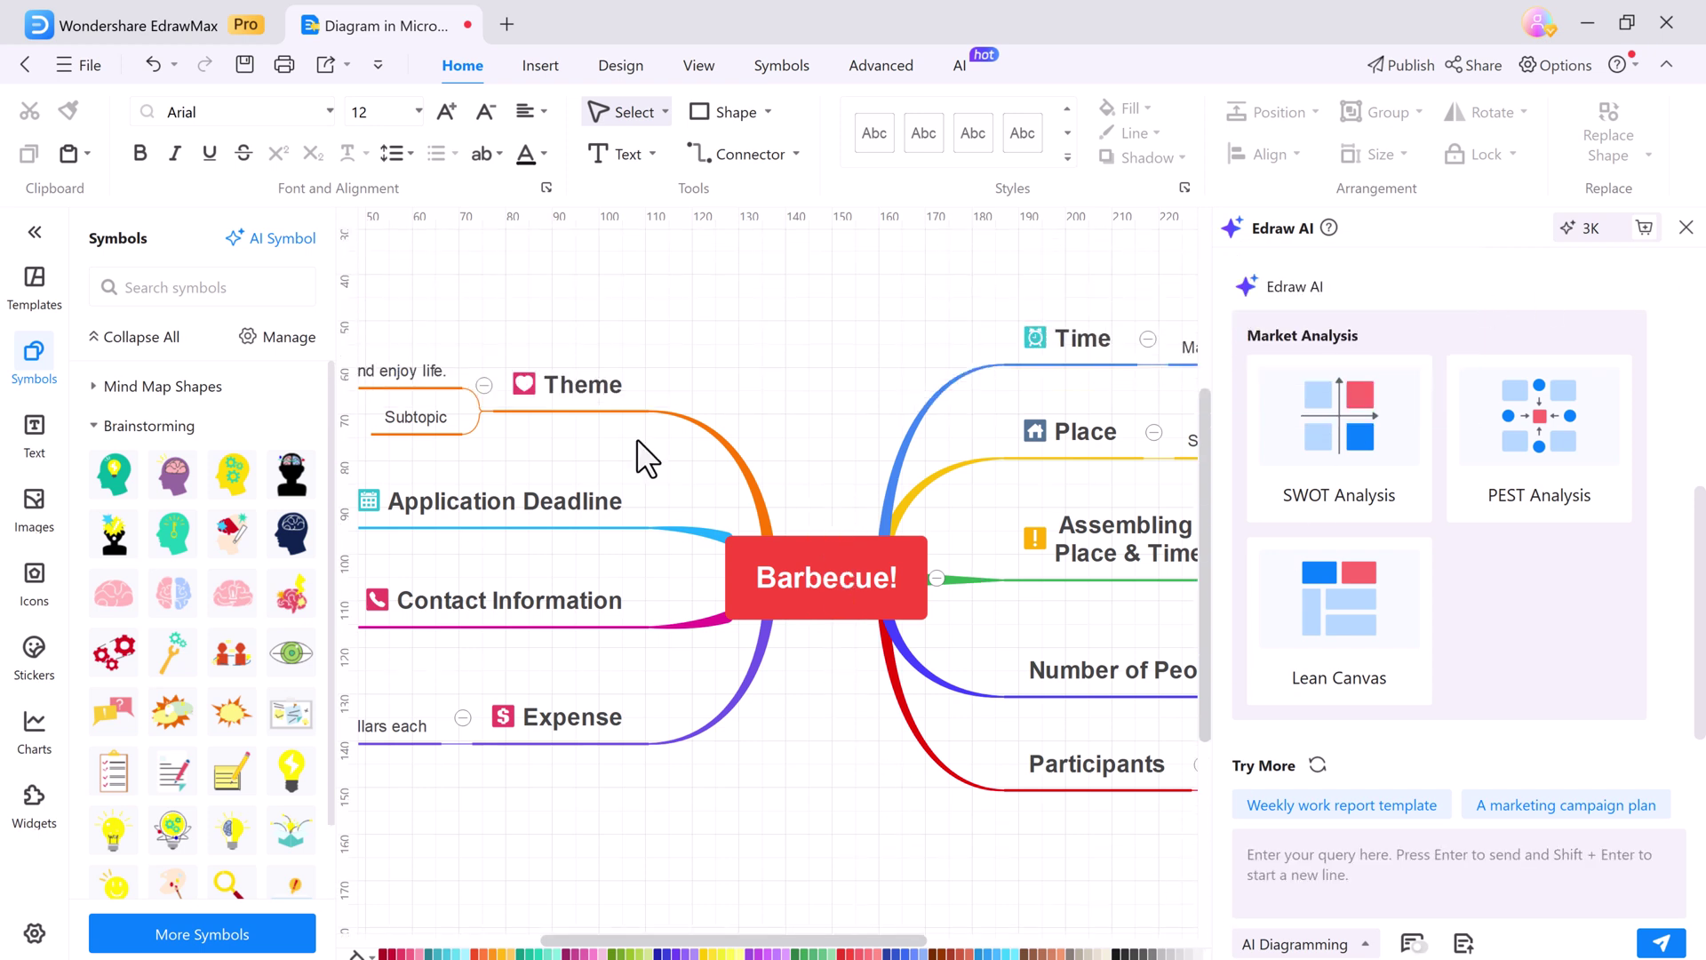
{"action": "left_click", "coordinate": [1685, 228]}
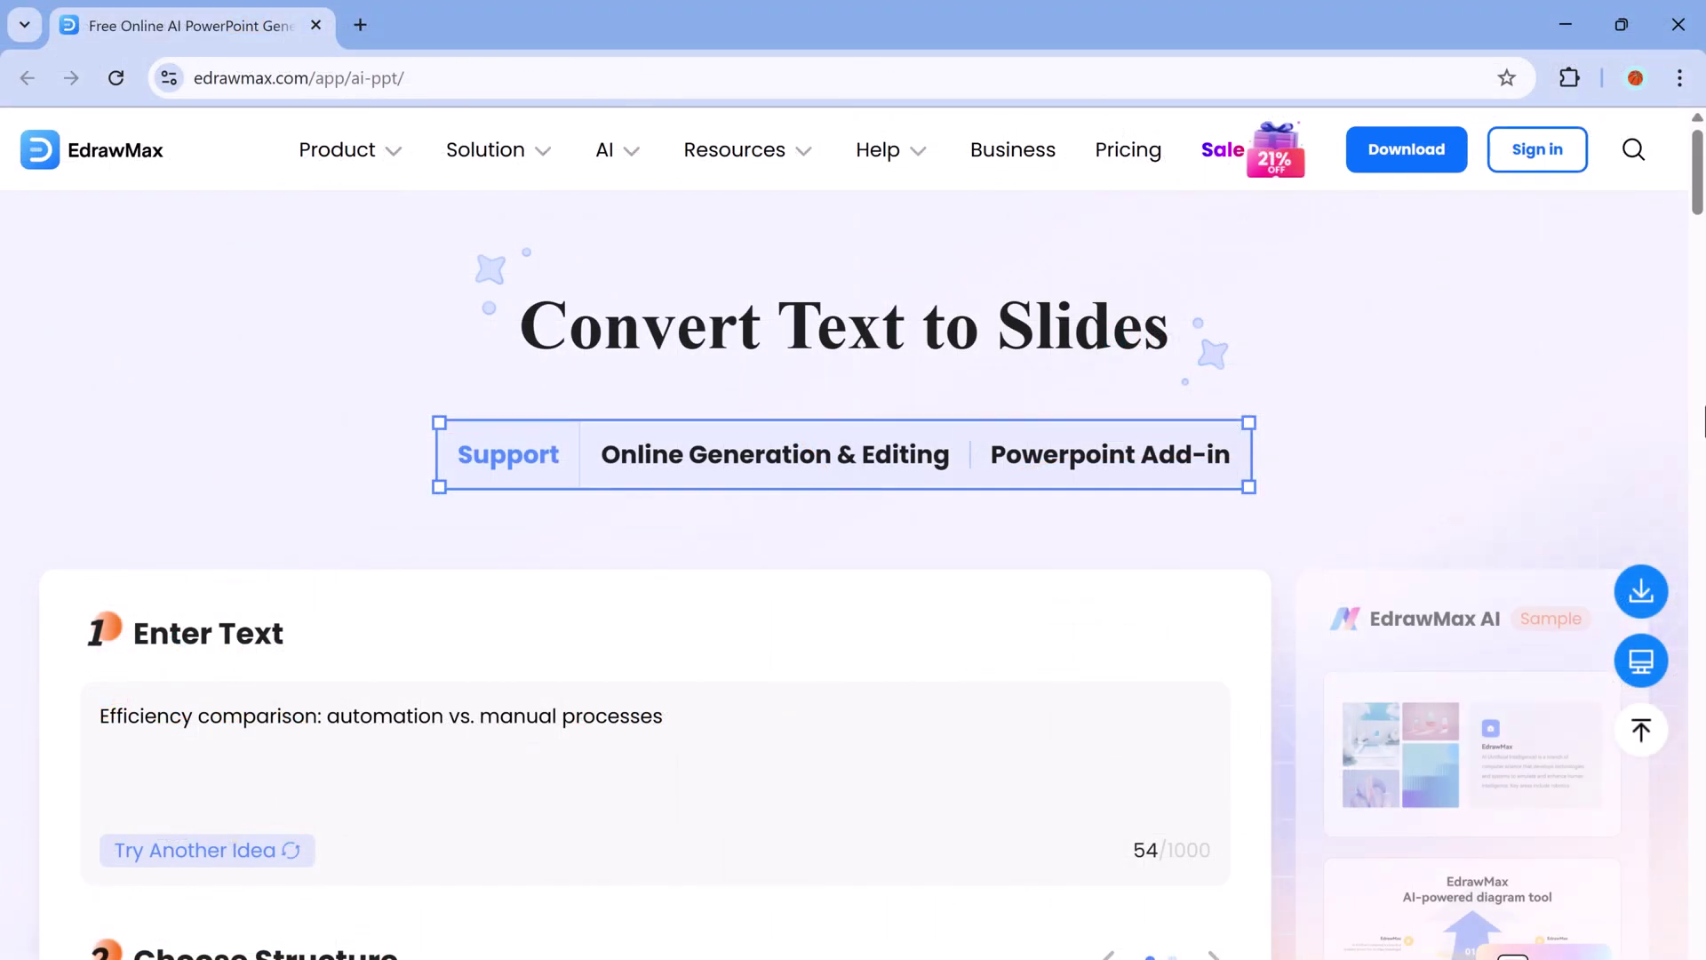
Step: Scroll down the EdrawMax AI PPT page past the use cases to the Popular Diagrams examples
{"action": "scroll", "coordinate": [1100, 430], "scroll_direction": "down", "scroll_amount": 5}
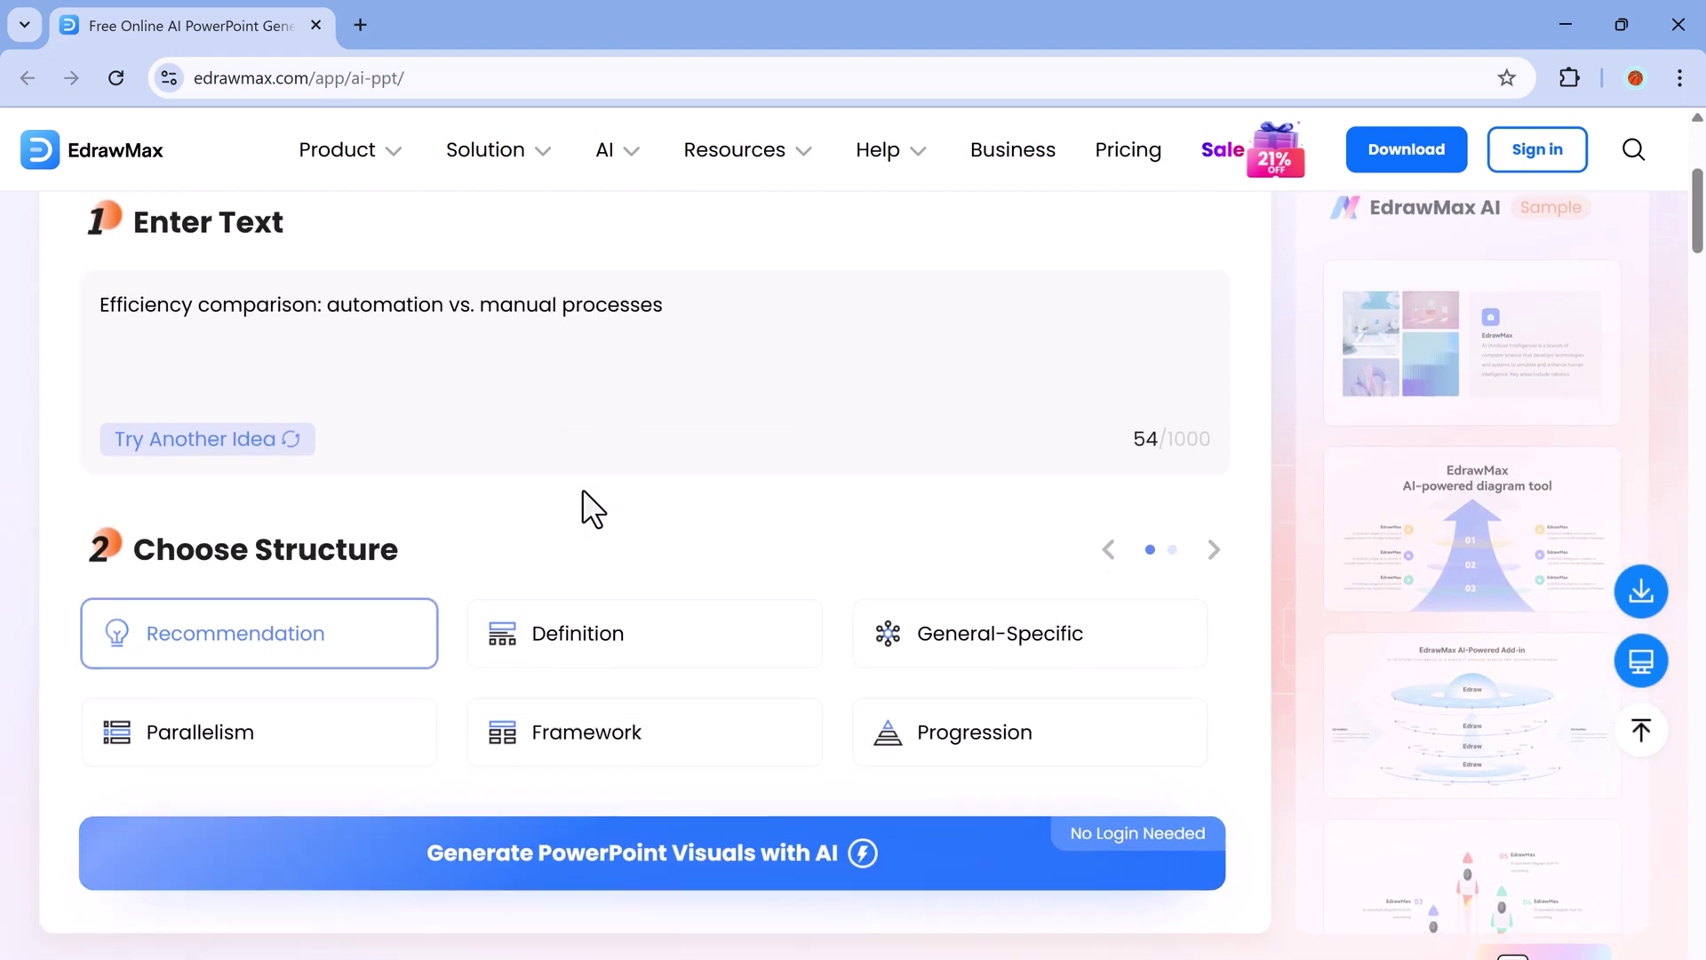
{"action": "scroll", "coordinate": [565, 457], "scroll_direction": "down", "scroll_amount": 3}
{"action": "scroll", "coordinate": [625, 517], "scroll_direction": "down", "scroll_amount": 6}
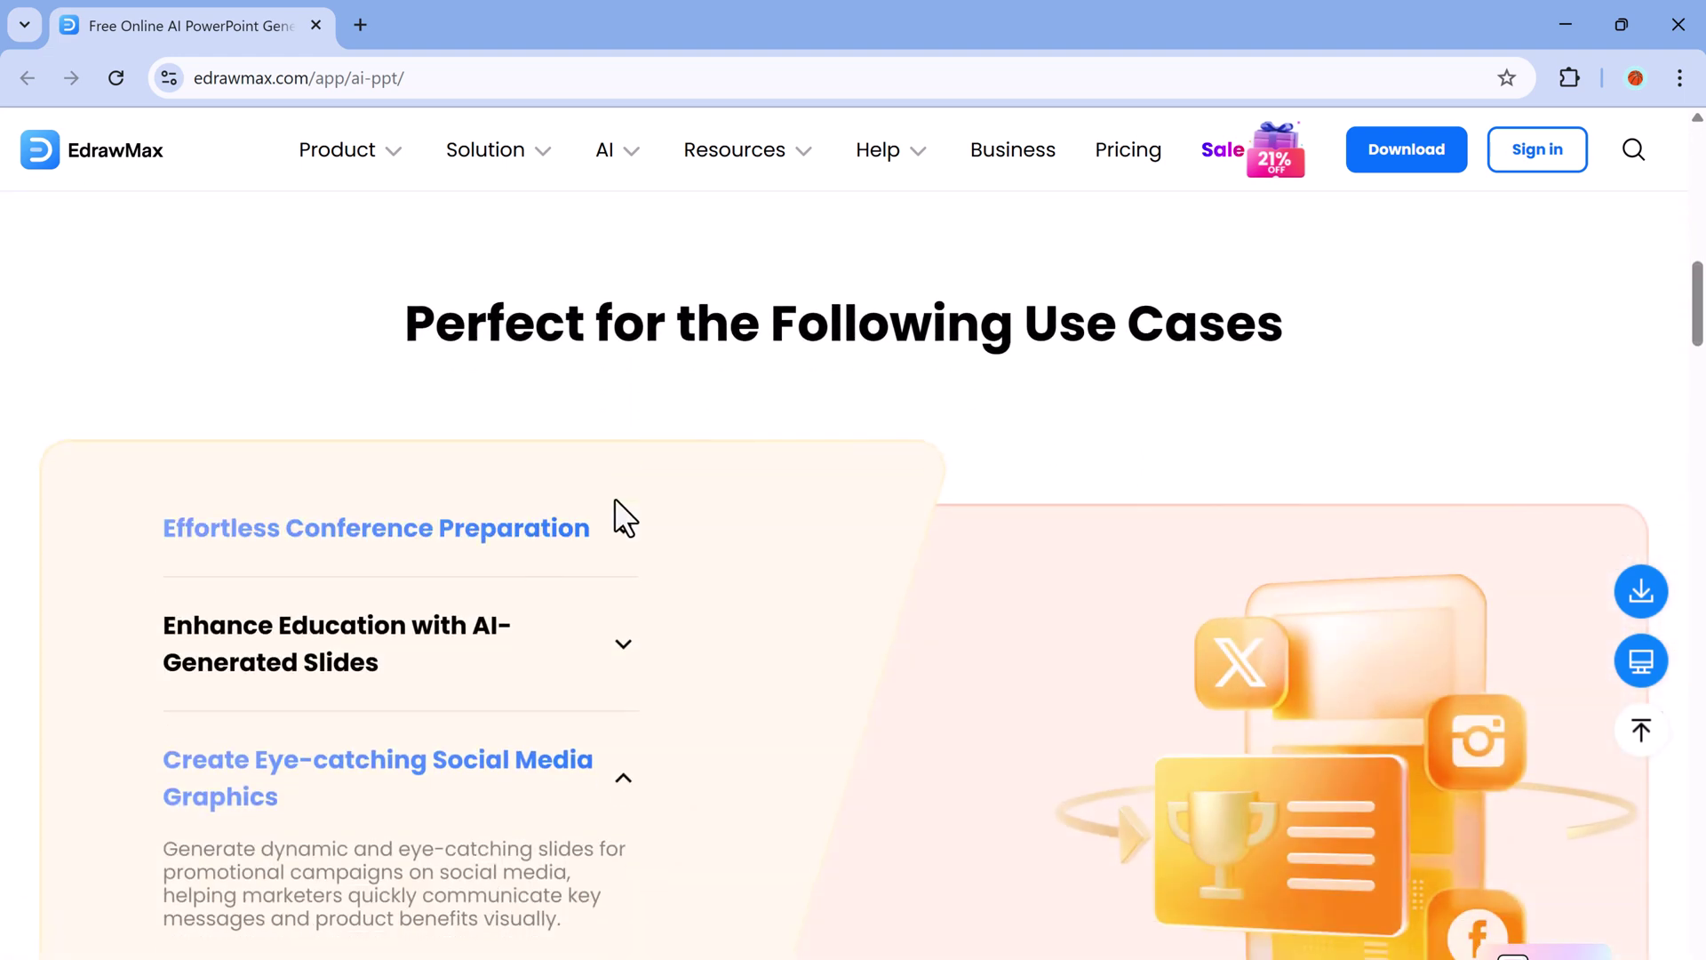
{"action": "scroll", "coordinate": [849, 639], "scroll_direction": "down", "scroll_amount": 1}
{"action": "scroll", "coordinate": [848, 621], "scroll_direction": "down", "scroll_amount": 5}
{"action": "scroll", "coordinate": [850, 626], "scroll_direction": "down", "scroll_amount": 2}
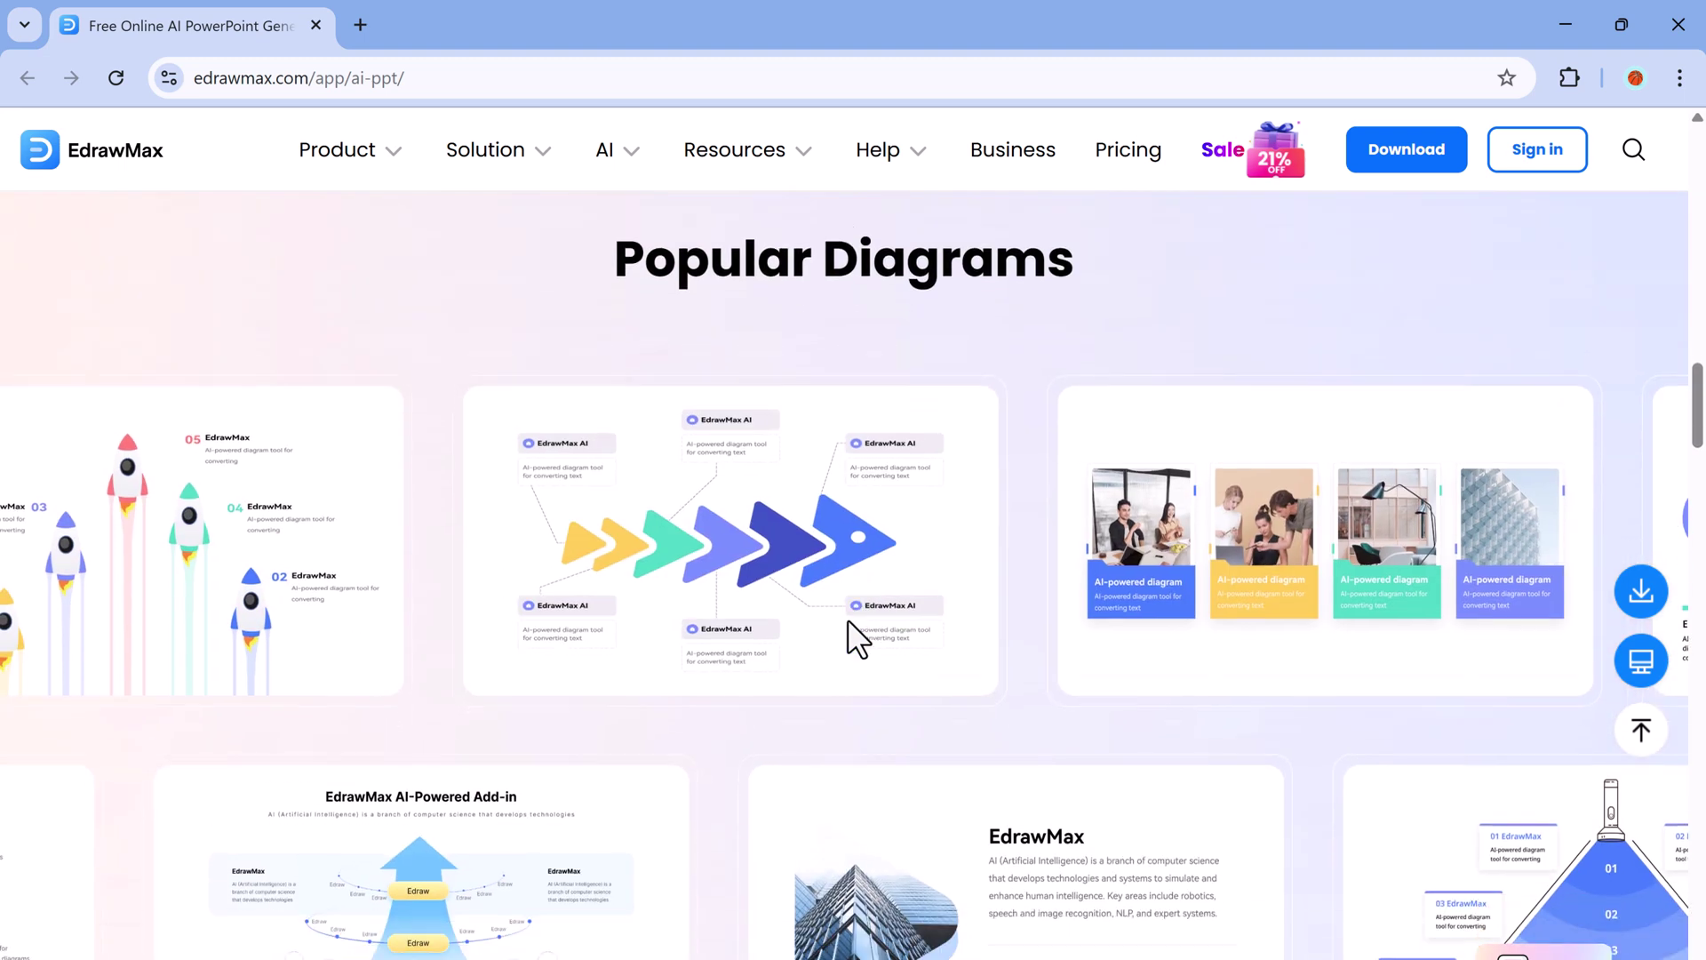